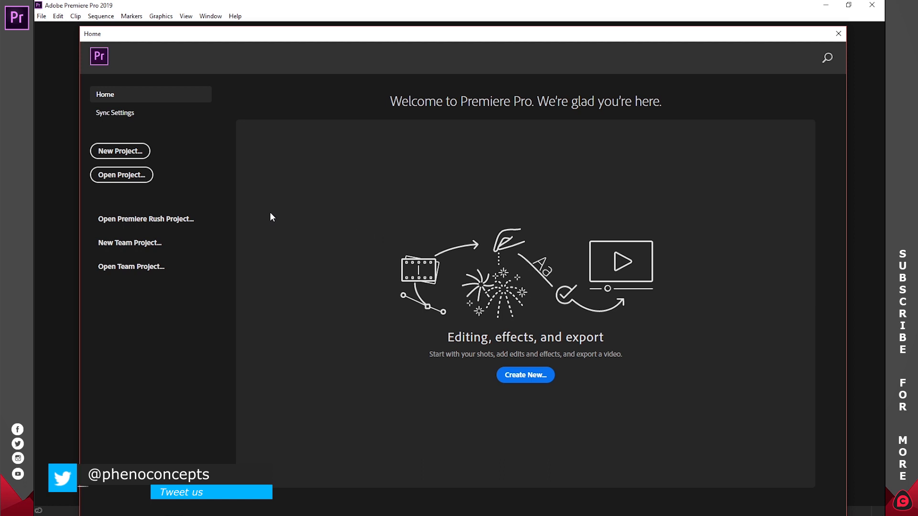
Start a new project and name it Premiere Tutorial
{"action": "left_click", "coordinate": [529, 375]}
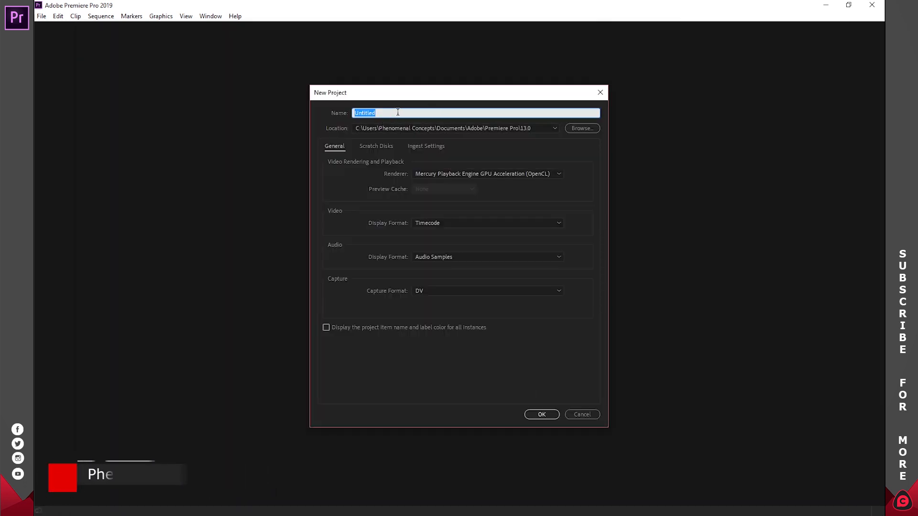
{"action": "type", "text": "Premiere Tutorial"}
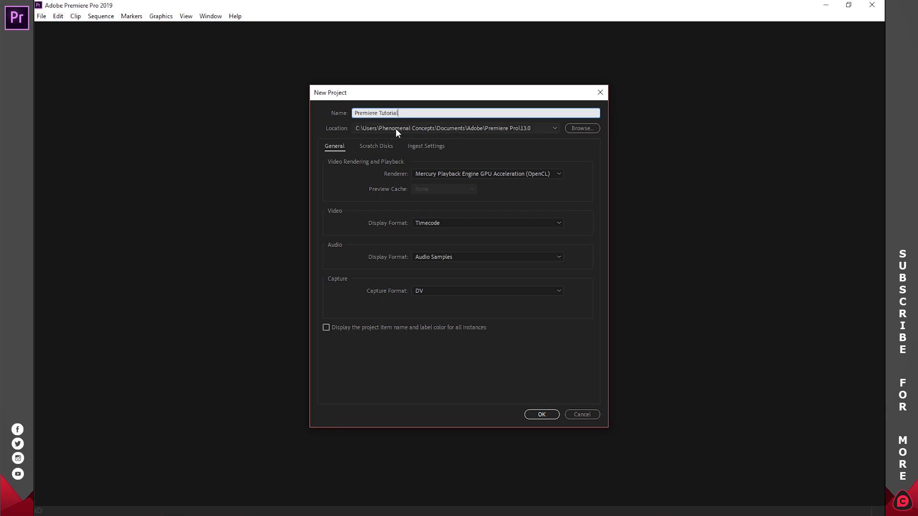
{"action": "left_click", "coordinate": [591, 129]}
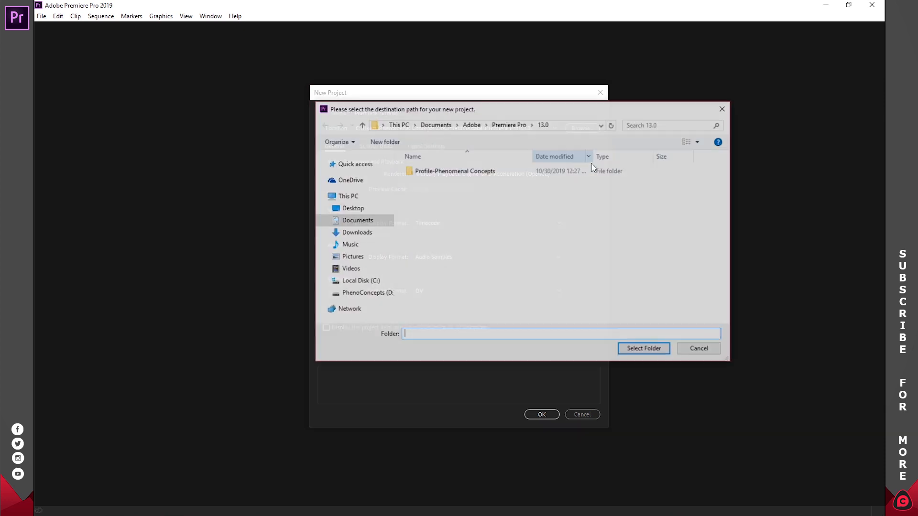
{"action": "left_click", "coordinate": [353, 222]}
{"action": "double_click", "coordinate": [432, 173]}
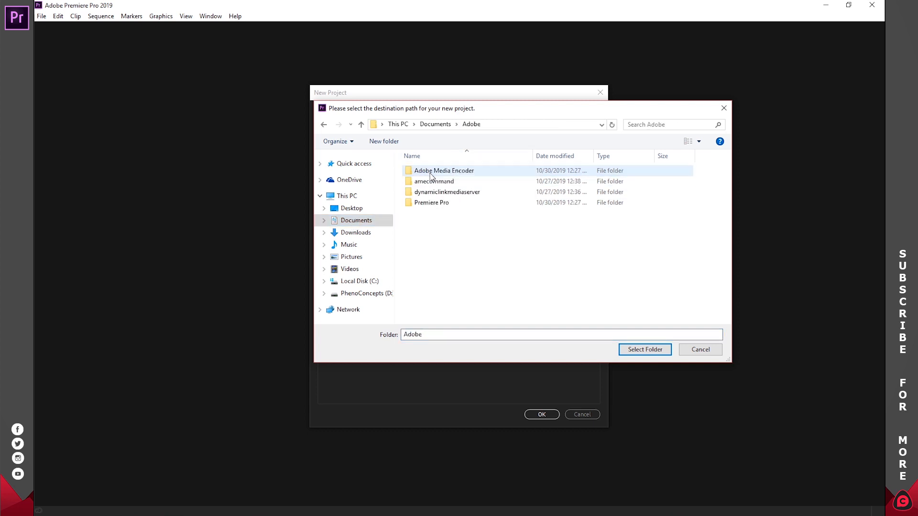
{"action": "double_click", "coordinate": [430, 202]}
{"action": "left_click", "coordinate": [695, 349]}
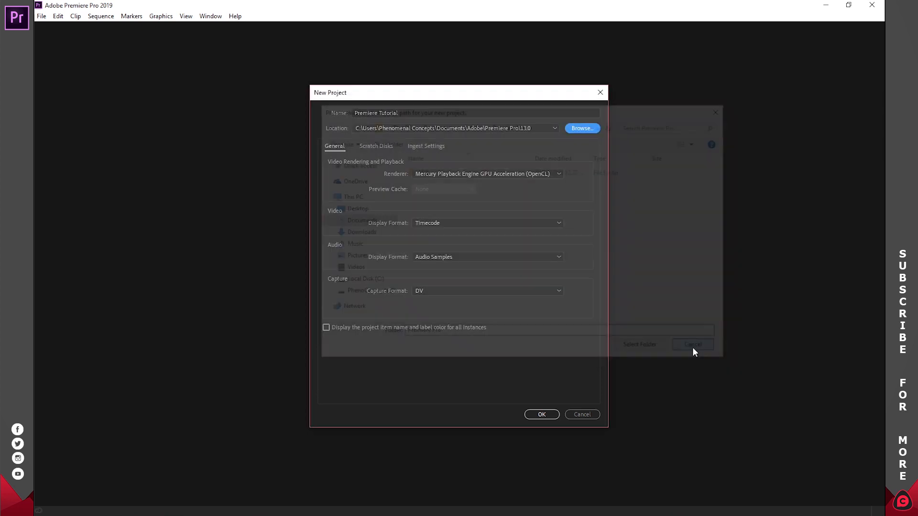
{"action": "left_click", "coordinate": [575, 129]}
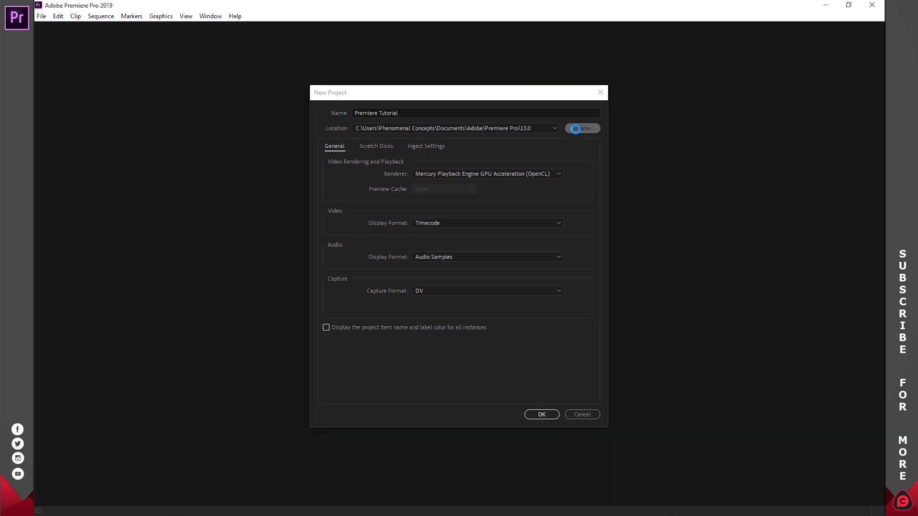
{"action": "left_click", "coordinate": [352, 208]}
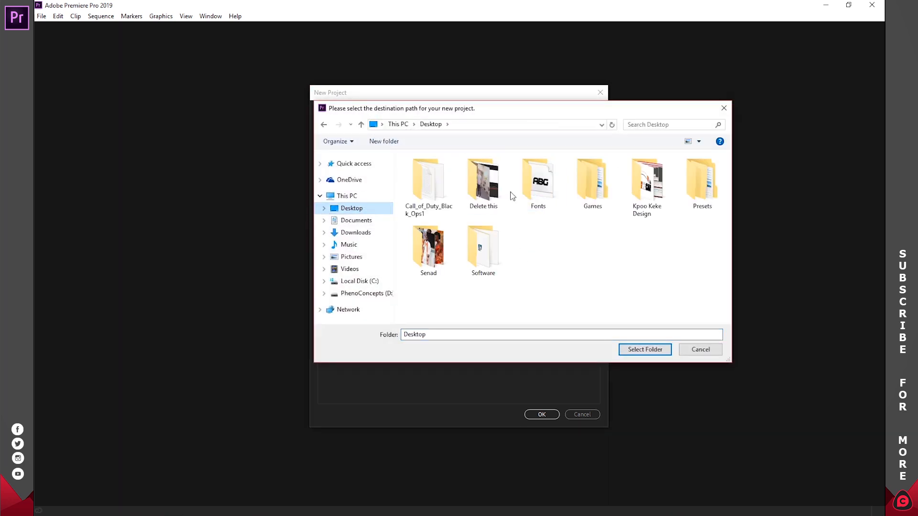
{"action": "left_click", "coordinate": [699, 350]}
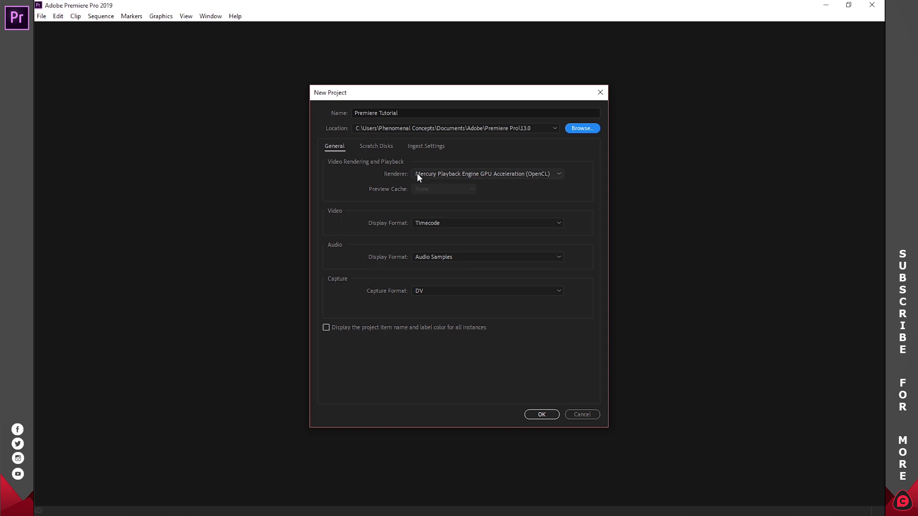
Choose Mercury Playback Engine GPU Acceleration (OpenCL) as the project's renderer and create the project
{"action": "left_click", "coordinate": [460, 175]}
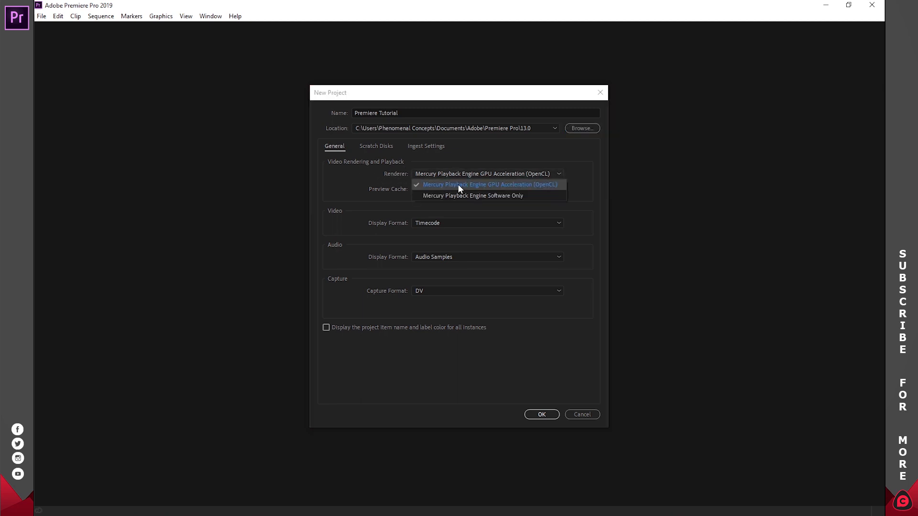
{"action": "left_click", "coordinate": [526, 186]}
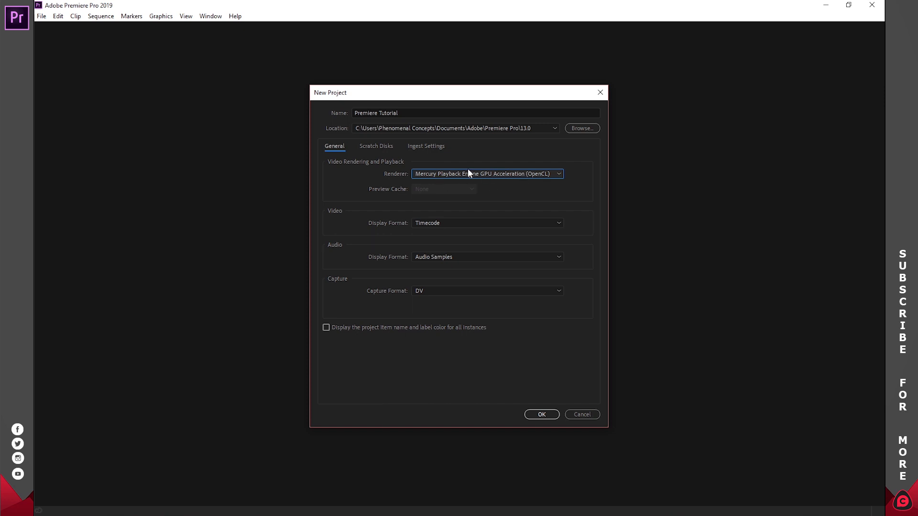
{"action": "left_click", "coordinate": [514, 174]}
{"action": "left_click", "coordinate": [510, 174]}
{"action": "left_click", "coordinate": [548, 418]}
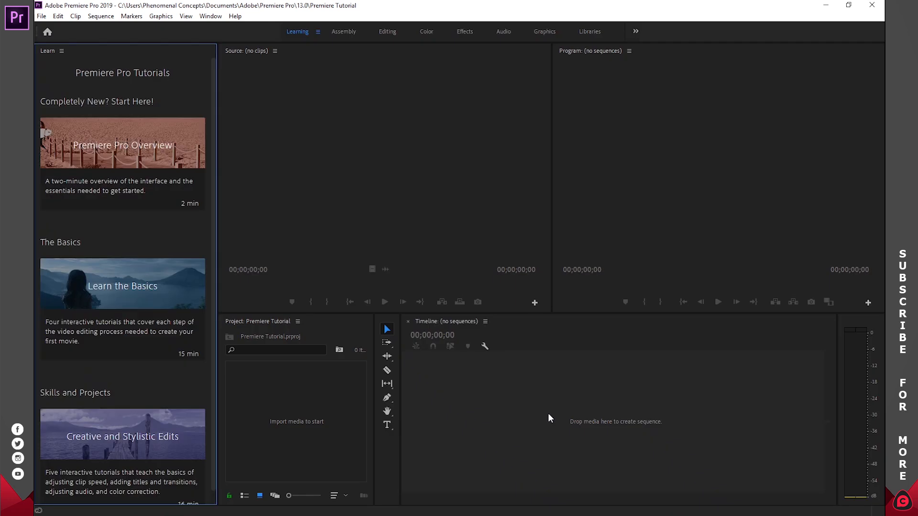
{"action": "left_click", "coordinate": [401, 231]}
{"action": "left_click", "coordinate": [352, 398]}
{"action": "left_click", "coordinate": [450, 392]}
{"action": "left_click", "coordinate": [581, 225]}
{"action": "left_click", "coordinate": [410, 228]}
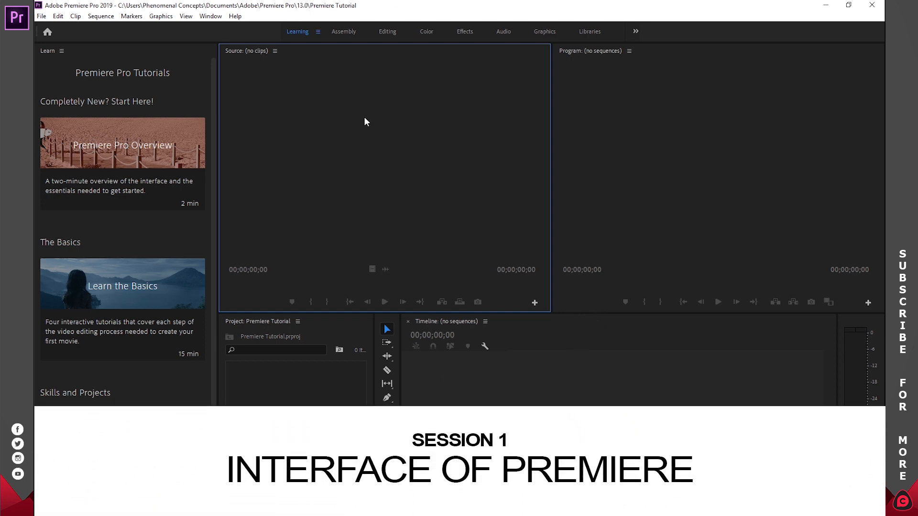
{"action": "left_click", "coordinate": [42, 16]}
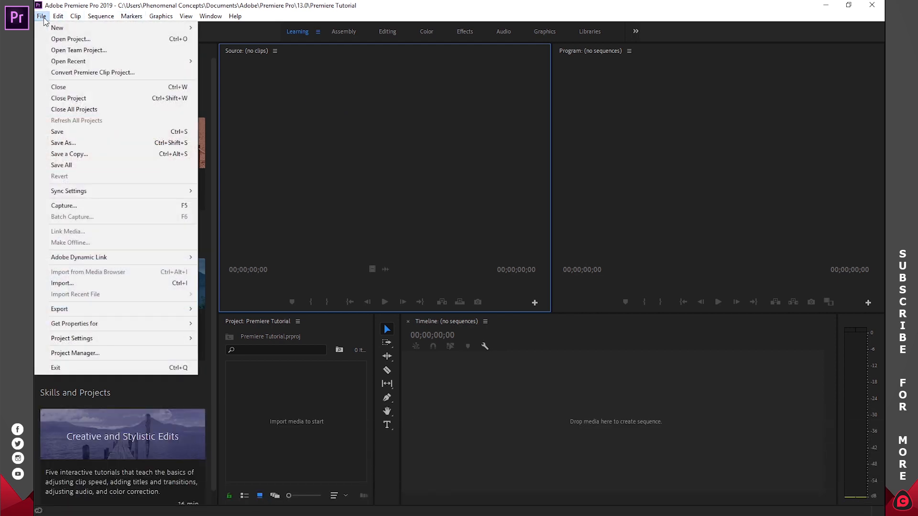
{"action": "mouse_move", "coordinate": [57, 28]}
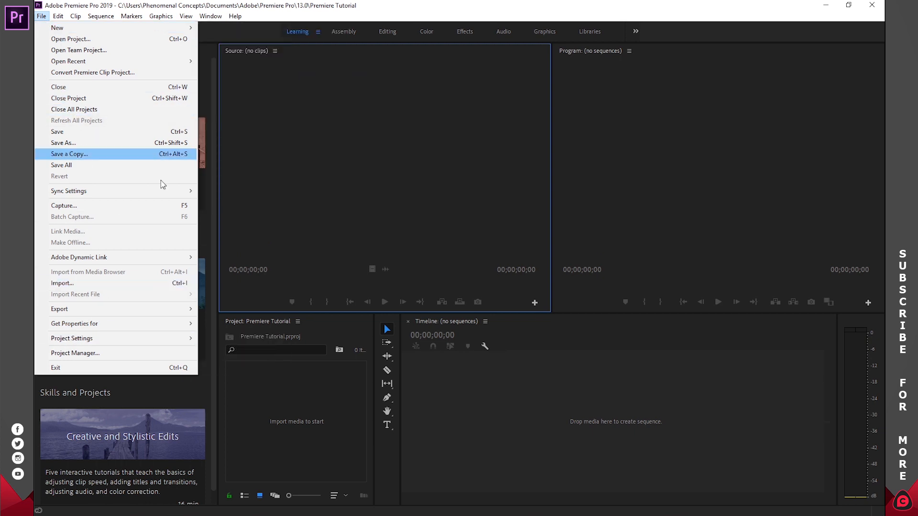
{"action": "left_click", "coordinate": [292, 156]}
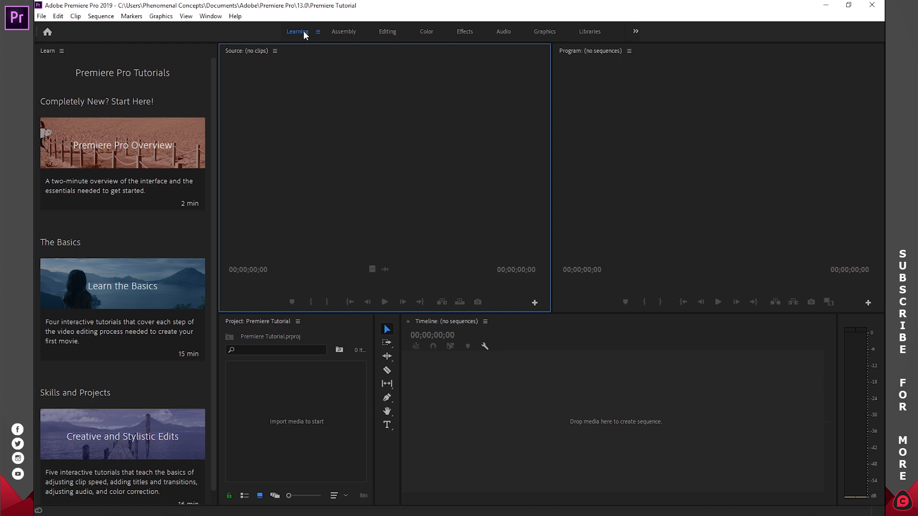
Preview the Assembly, Editing and Color workspaces, and return to the Learning workspace
{"action": "left_click", "coordinate": [344, 31]}
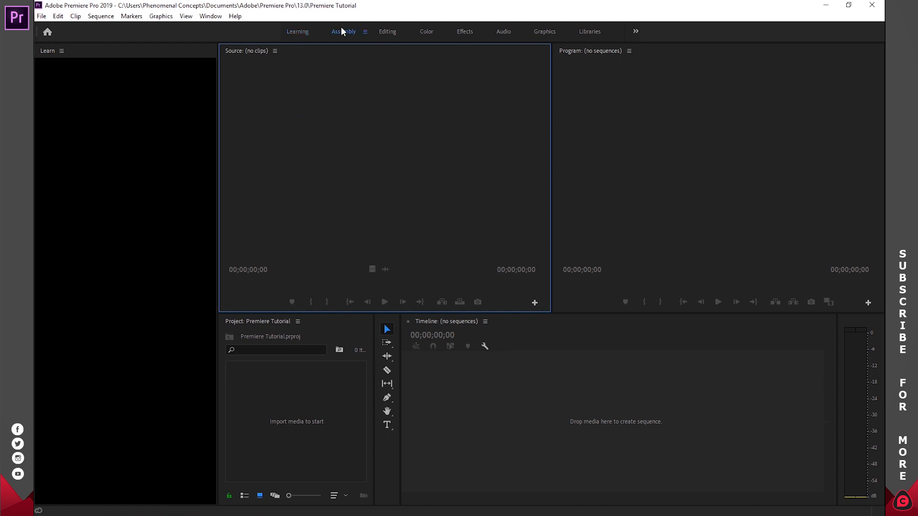
{"action": "left_click", "coordinate": [388, 31]}
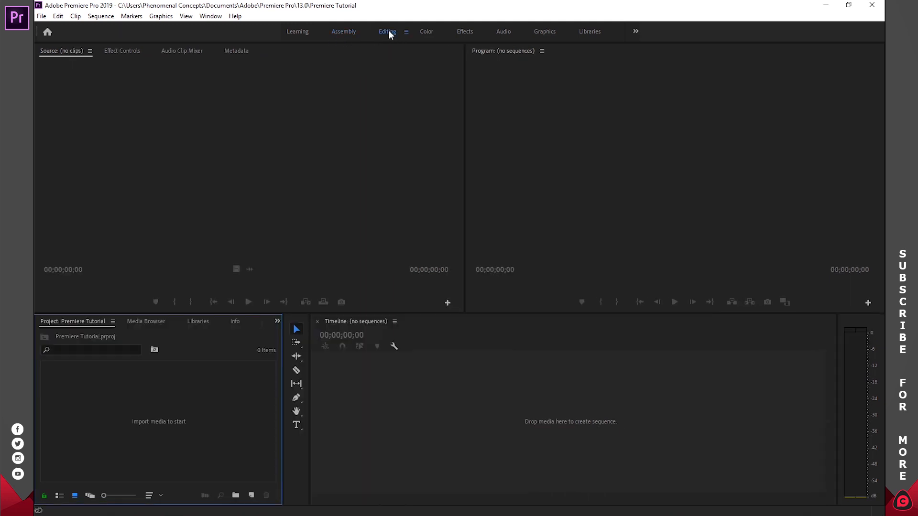
{"action": "left_click", "coordinate": [422, 31]}
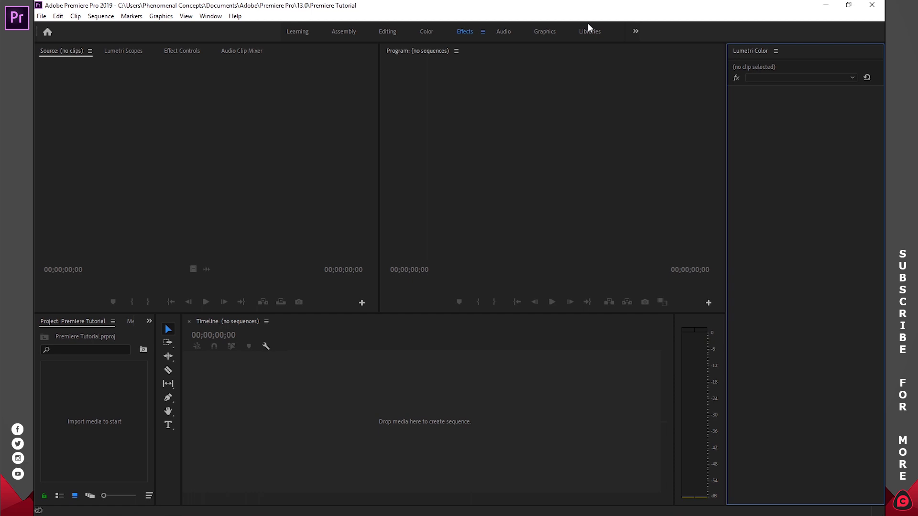
{"action": "left_click", "coordinate": [298, 32]}
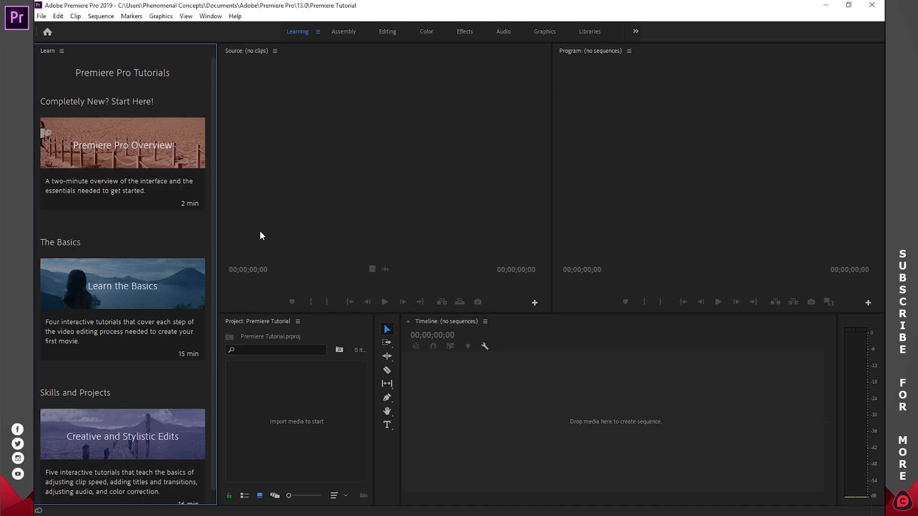
Close the Learn panel in the Learning workspace
{"action": "left_click", "coordinate": [61, 51]}
{"action": "left_click", "coordinate": [99, 56]}
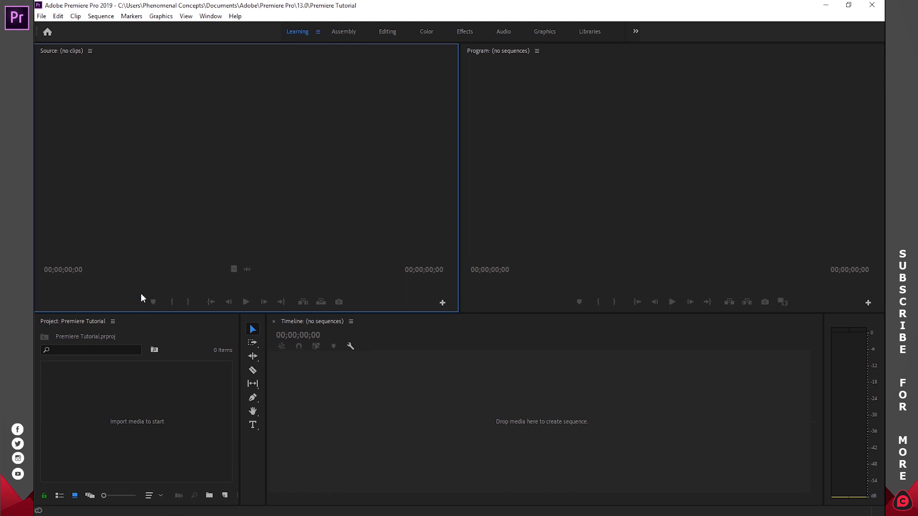
{"action": "left_click", "coordinate": [520, 208]}
{"action": "left_click", "coordinate": [411, 344]}
{"action": "left_click", "coordinate": [243, 251]}
{"action": "left_click", "coordinate": [194, 364]}
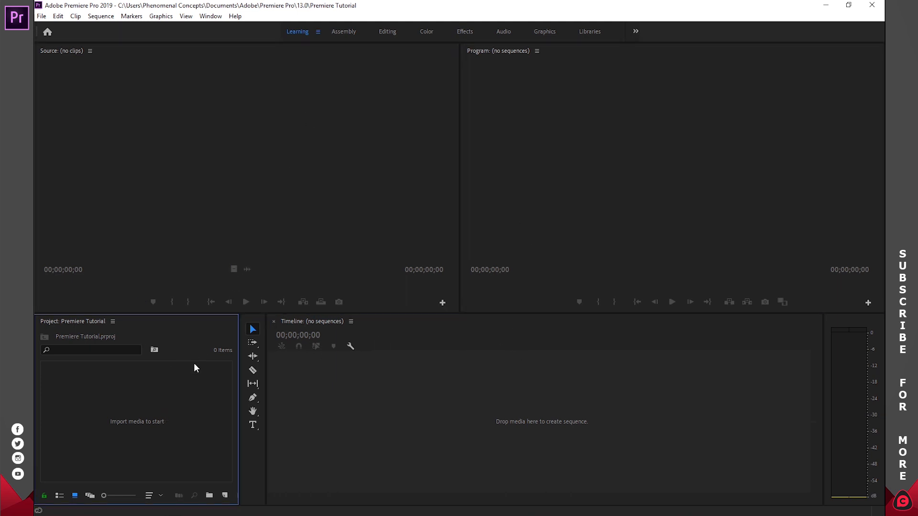
{"action": "left_click", "coordinate": [239, 196]}
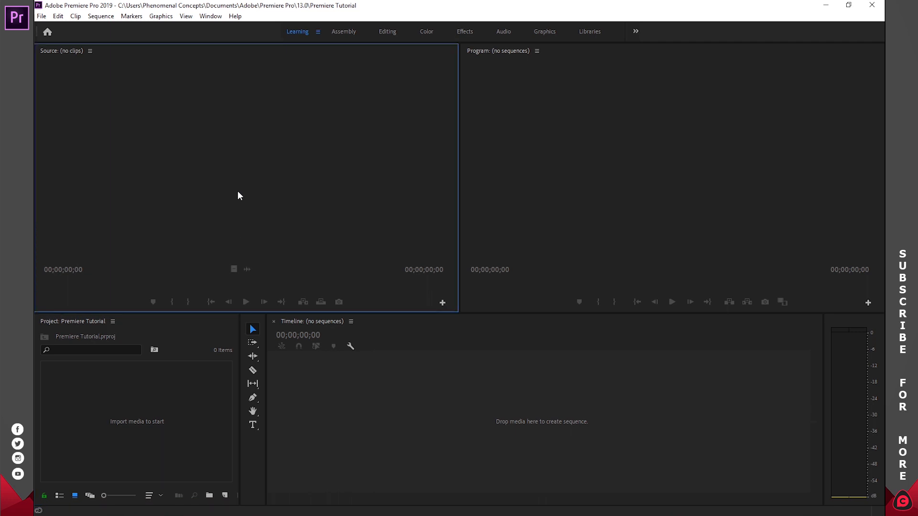
Show the Essential Graphics and Lumetri Color panels and switch between the two
{"action": "left_click", "coordinate": [216, 17]}
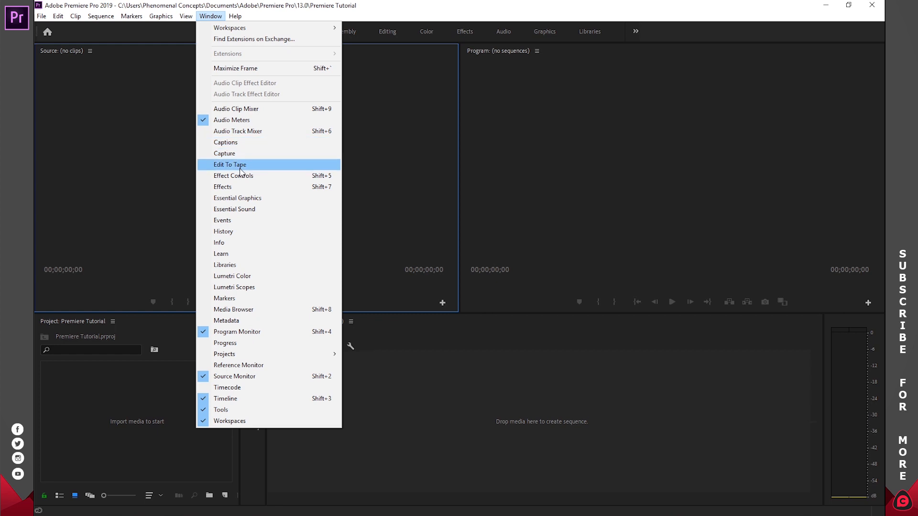
{"action": "left_click", "coordinate": [243, 200]}
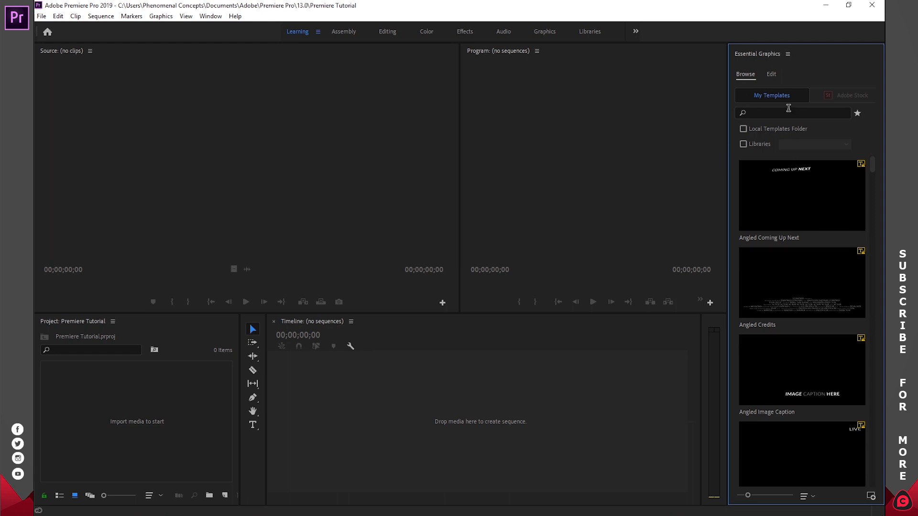
{"action": "left_click", "coordinate": [209, 17]}
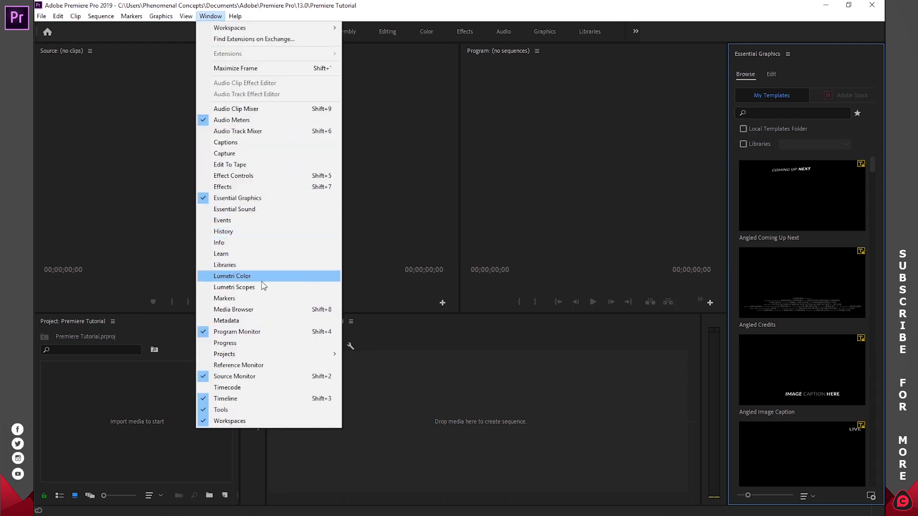
{"action": "left_click", "coordinate": [241, 277]}
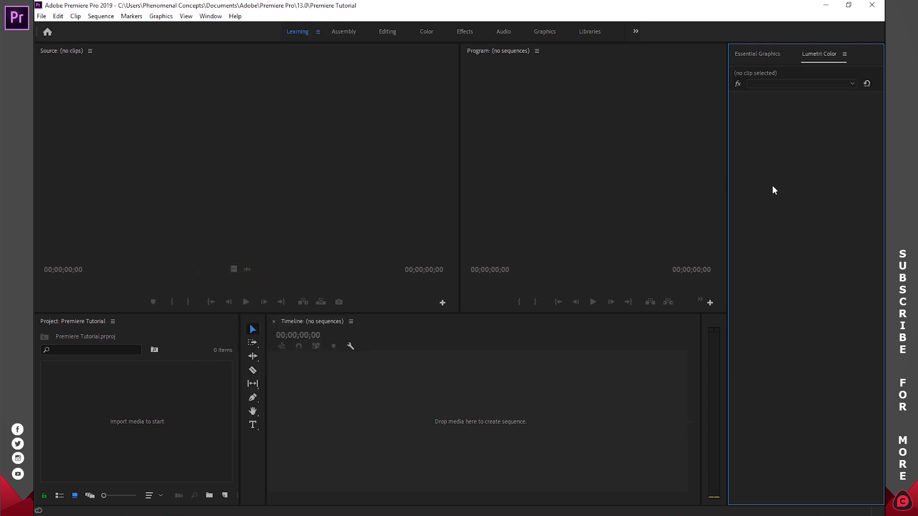
{"action": "left_click", "coordinate": [767, 53]}
{"action": "left_click", "coordinate": [829, 53]}
Close the Lumetri Color and Essential Graphics panels
{"action": "left_click", "coordinate": [844, 54]}
{"action": "left_click", "coordinate": [806, 56]}
{"action": "left_click", "coordinate": [789, 55]}
{"action": "left_click", "coordinate": [735, 58]}
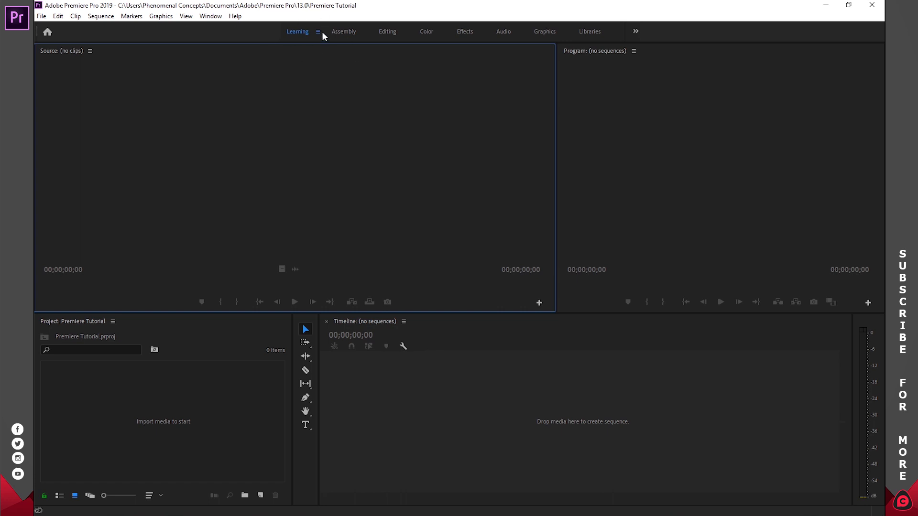
Switch to the Editing workspace and look through the Media Browser, Libraries, Info and Effects panels
{"action": "left_click", "coordinate": [390, 30]}
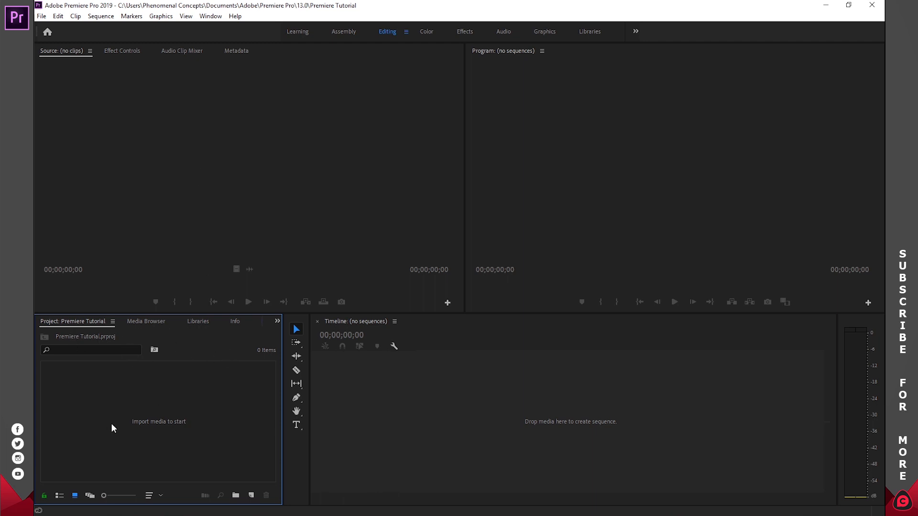
{"action": "left_click", "coordinate": [152, 319]}
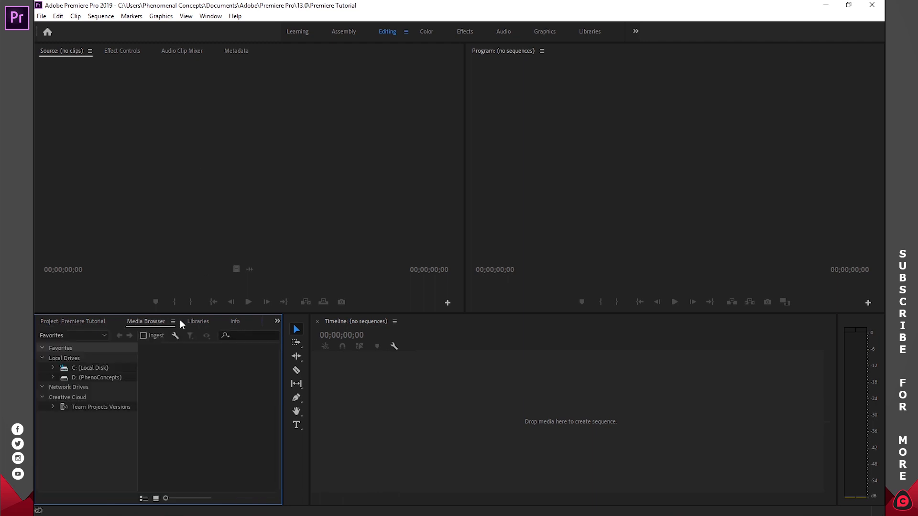
{"action": "left_click", "coordinate": [196, 321]}
{"action": "left_click", "coordinate": [238, 322]}
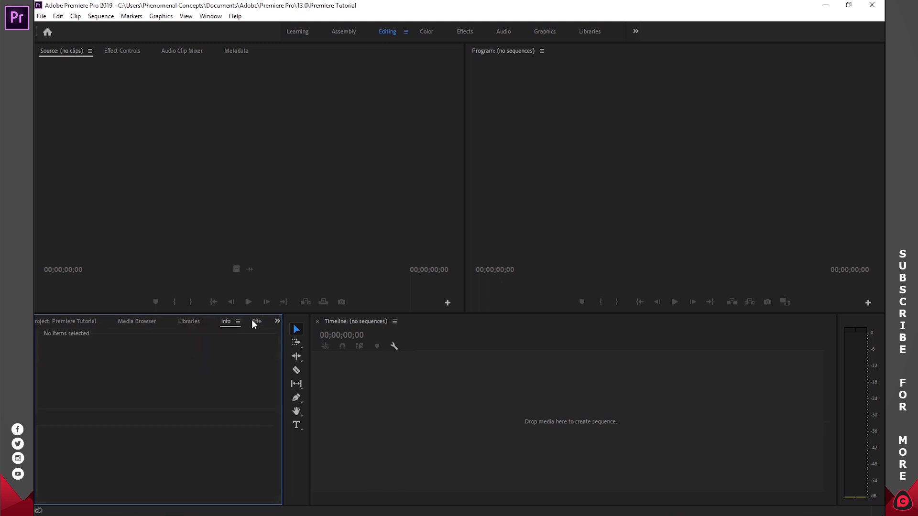
{"action": "left_click", "coordinate": [252, 319]}
Close the Media Browser, Libraries, Info, Markers and any other panels grouped with the Project panel, keeping only Effects beside it
{"action": "left_click", "coordinate": [100, 321]}
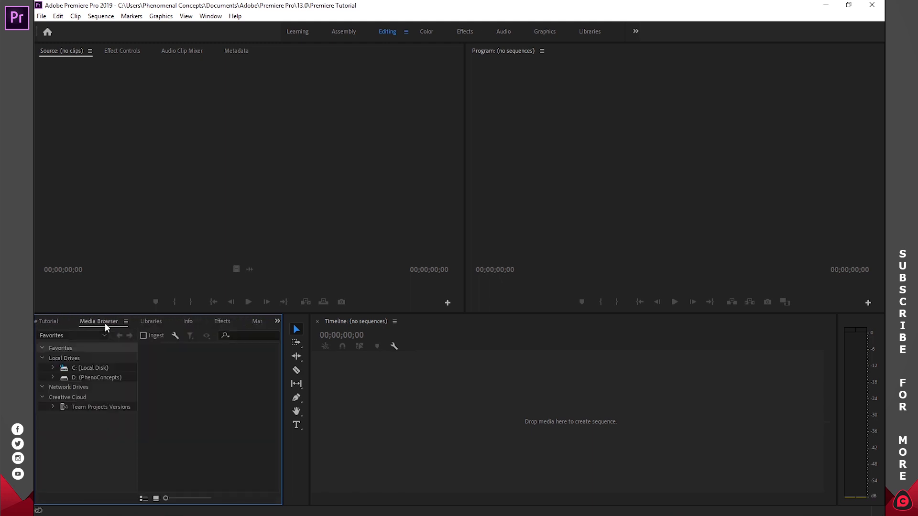
{"action": "left_click", "coordinate": [126, 321]}
{"action": "left_click", "coordinate": [144, 323]}
{"action": "left_click", "coordinate": [111, 321]}
{"action": "left_click", "coordinate": [132, 325]}
{"action": "left_click", "coordinate": [132, 321]}
{"action": "left_click", "coordinate": [152, 324]}
{"action": "left_click", "coordinate": [175, 321]}
{"action": "left_click", "coordinate": [194, 322]}
{"action": "left_click", "coordinate": [206, 324]}
{"action": "left_click", "coordinate": [192, 322]}
{"action": "left_click", "coordinate": [209, 326]}
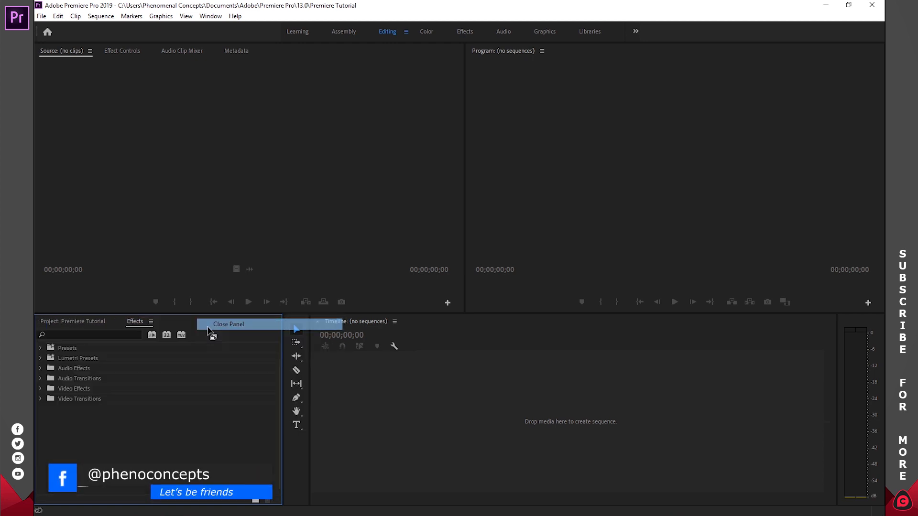
View the contents of the Project and Effects panels in turn, ending on the Project panel
{"action": "left_click", "coordinate": [75, 322]}
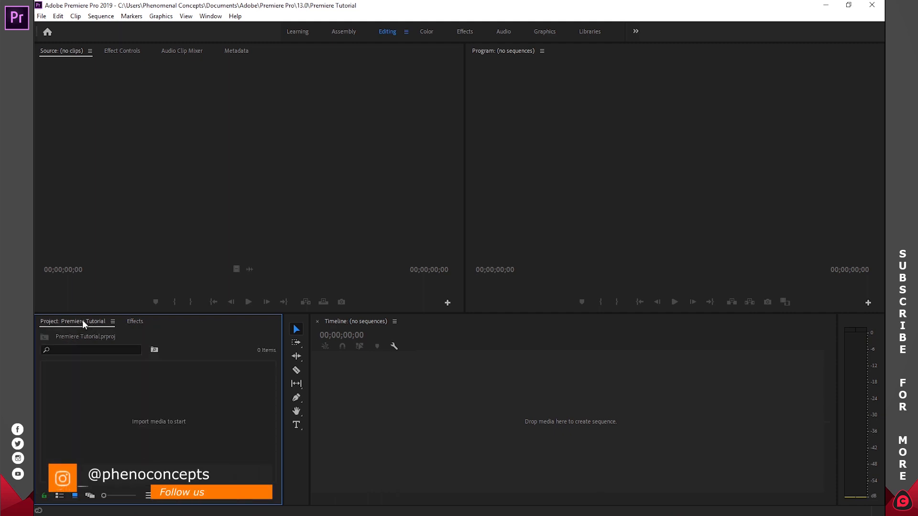
{"action": "left_click", "coordinate": [134, 321]}
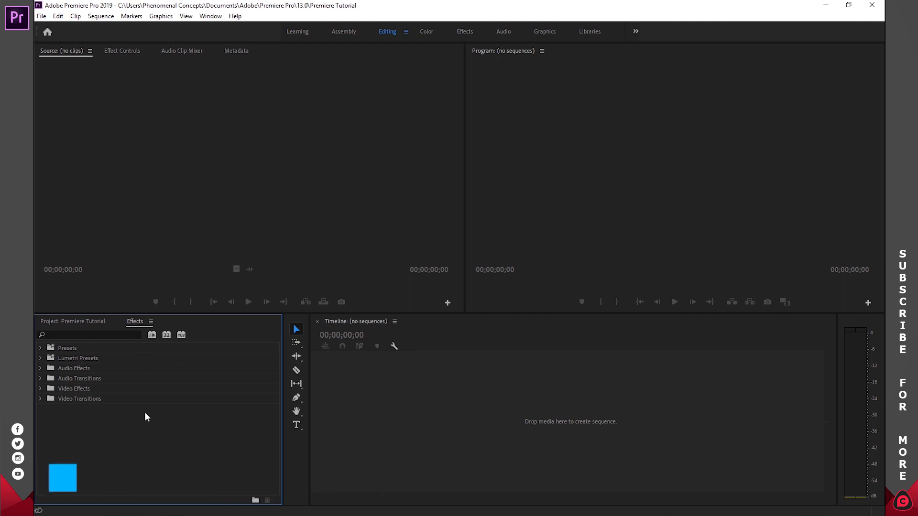
{"action": "left_click", "coordinate": [94, 321]}
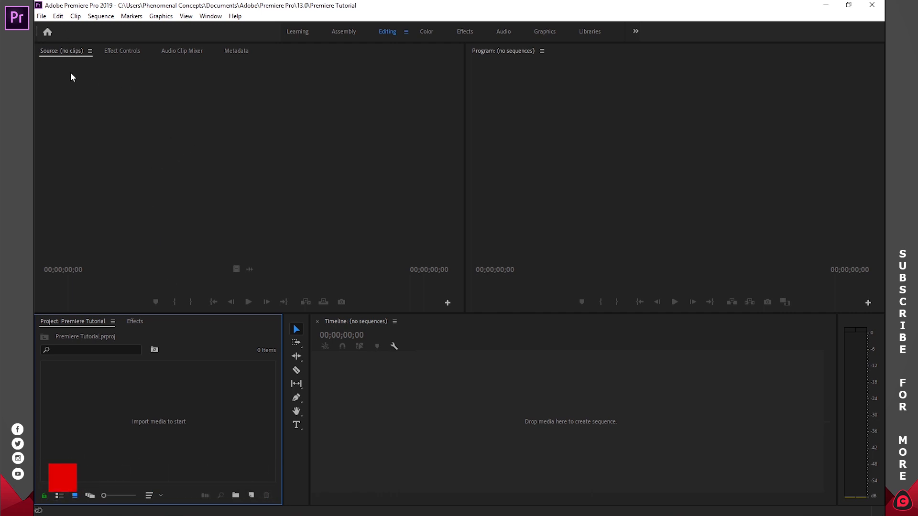
View the Source, Effect Controls, Audio Clip Mixer and Metadata panels in turn, ending on the Source monitor
{"action": "left_click", "coordinate": [50, 57]}
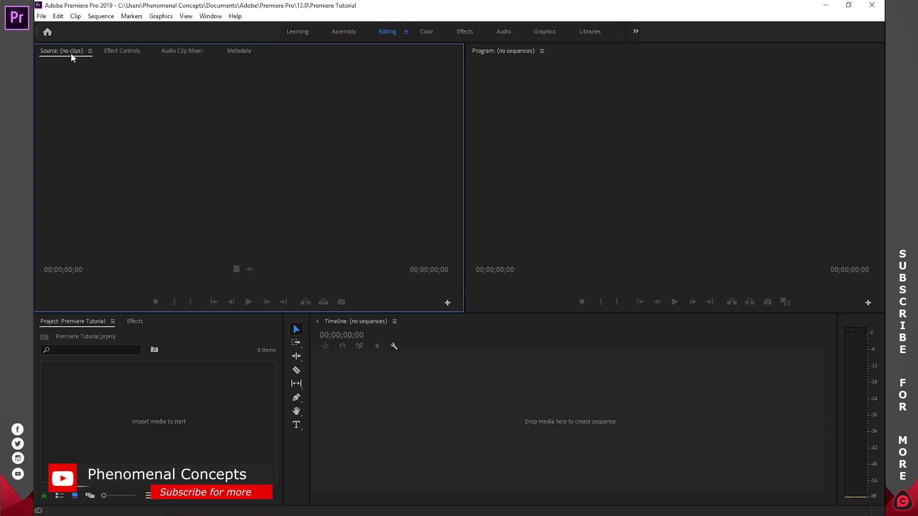
{"action": "left_click", "coordinate": [120, 52]}
{"action": "left_click", "coordinate": [186, 51]}
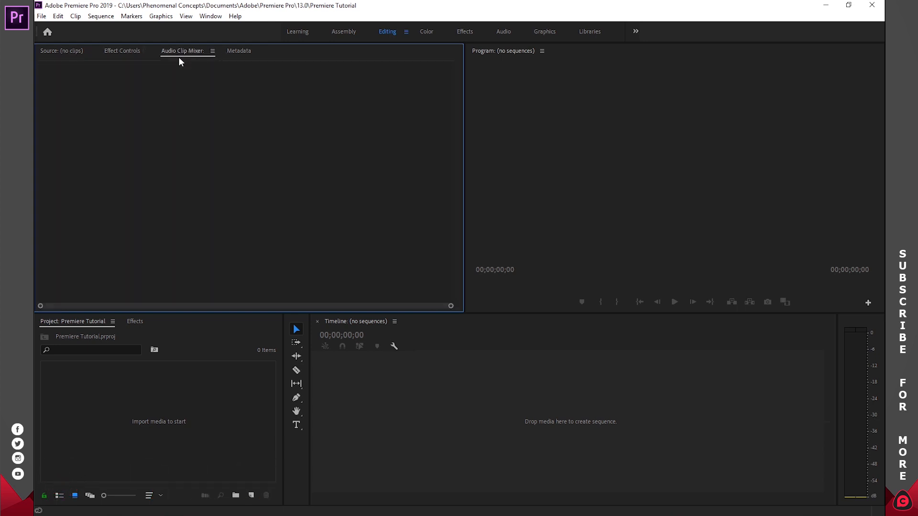
{"action": "left_click", "coordinate": [245, 52]}
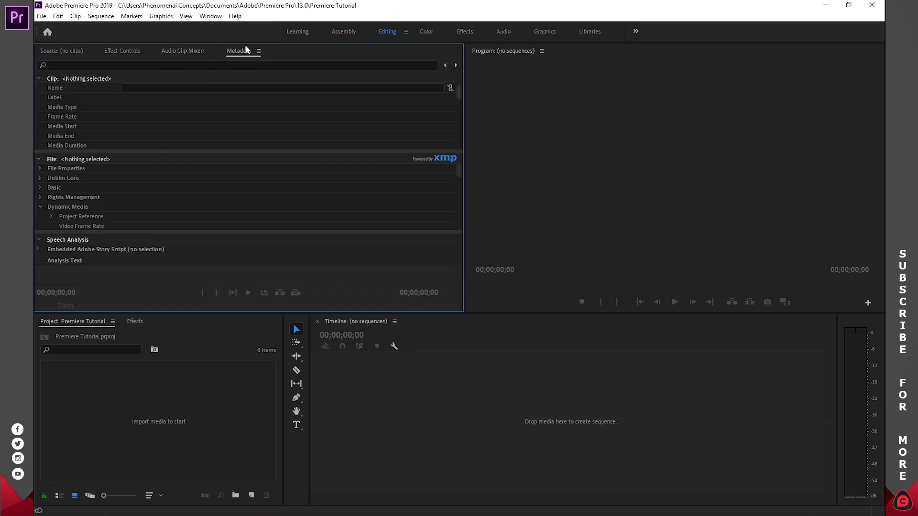
{"action": "left_click", "coordinate": [184, 53]}
{"action": "left_click", "coordinate": [122, 51]}
{"action": "left_click", "coordinate": [77, 51]}
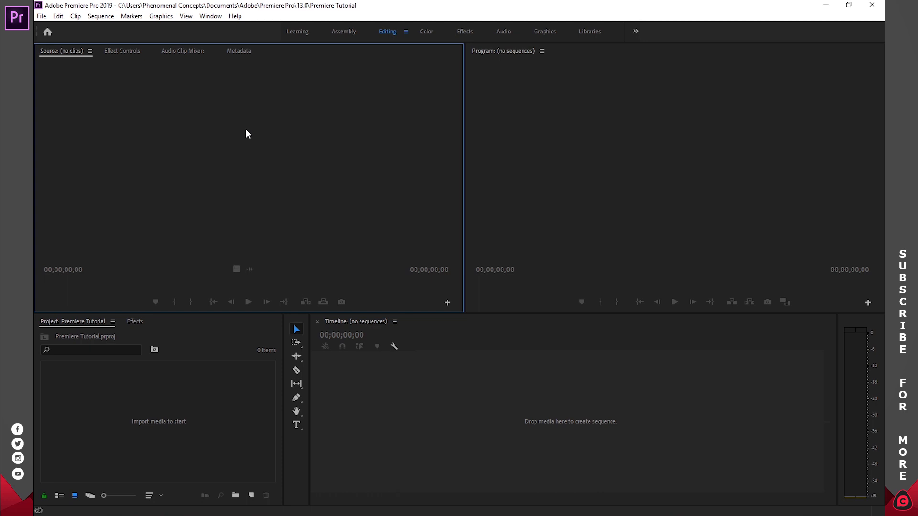
Focus the Timeline, Program monitor, Project and Source monitor panels in turn to examine the main areas of the workspace
{"action": "left_click", "coordinate": [340, 421]}
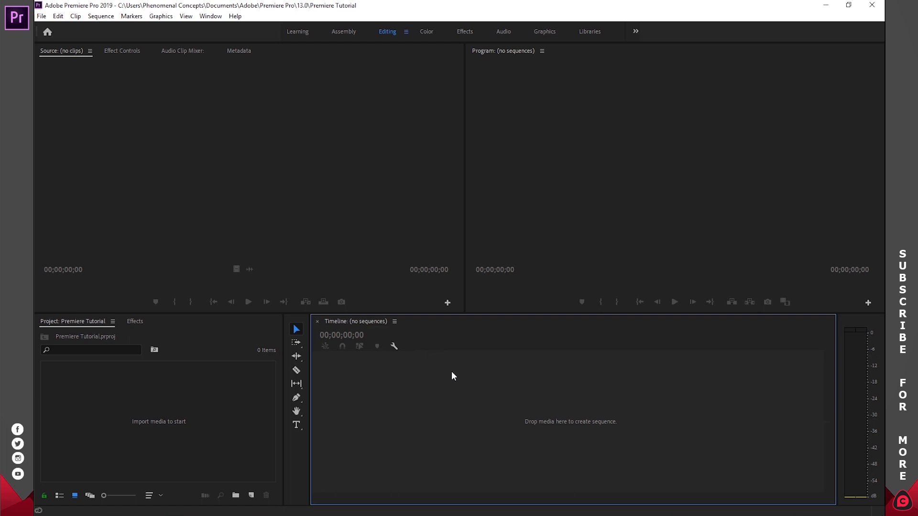
{"action": "left_click", "coordinate": [528, 168]}
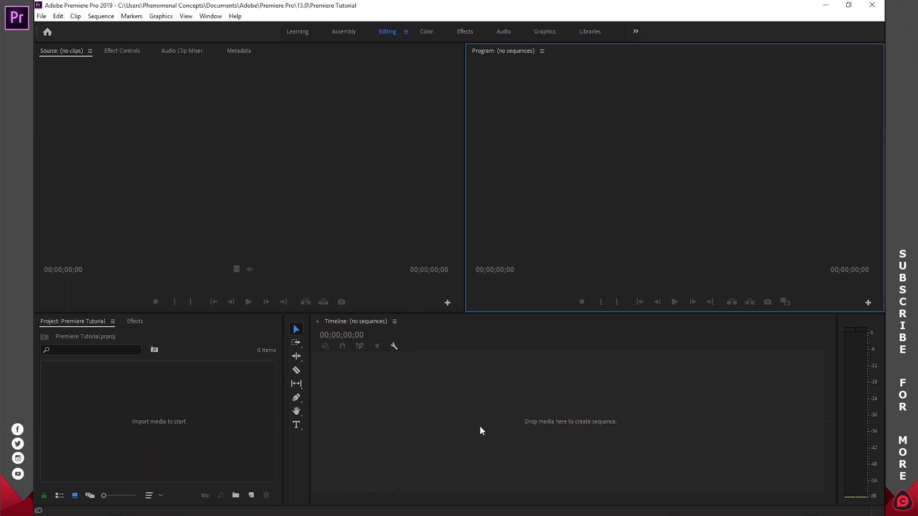
{"action": "left_click", "coordinate": [497, 391]}
{"action": "left_click", "coordinate": [173, 384]}
{"action": "left_click", "coordinate": [162, 114]}
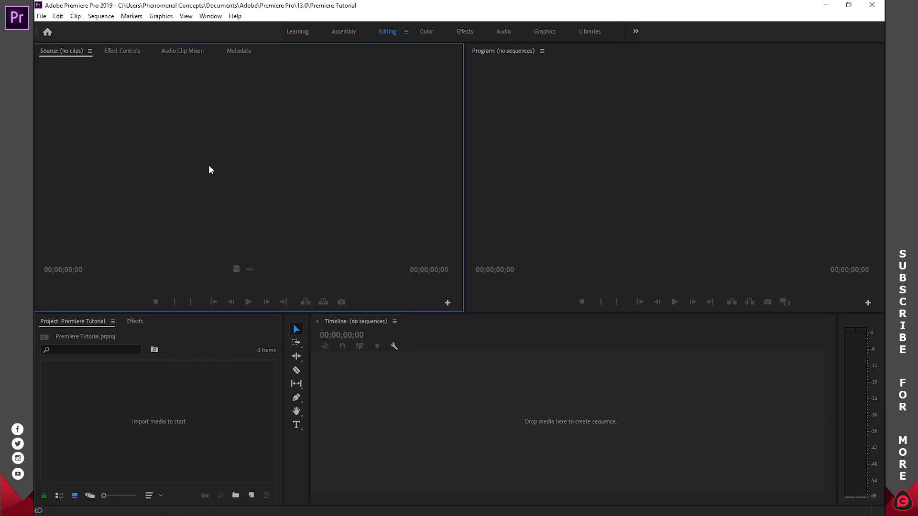
{"action": "left_click", "coordinate": [549, 91]}
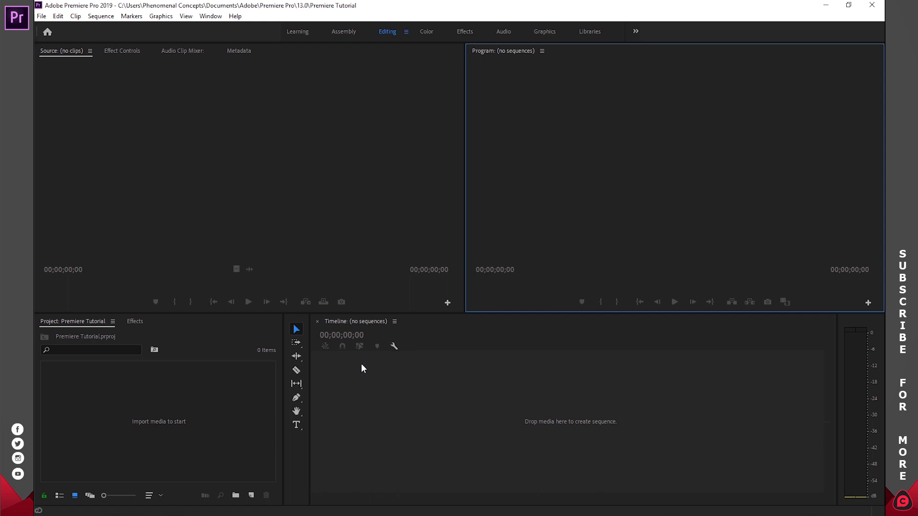
{"action": "left_click", "coordinate": [475, 373]}
{"action": "left_click", "coordinate": [401, 299]}
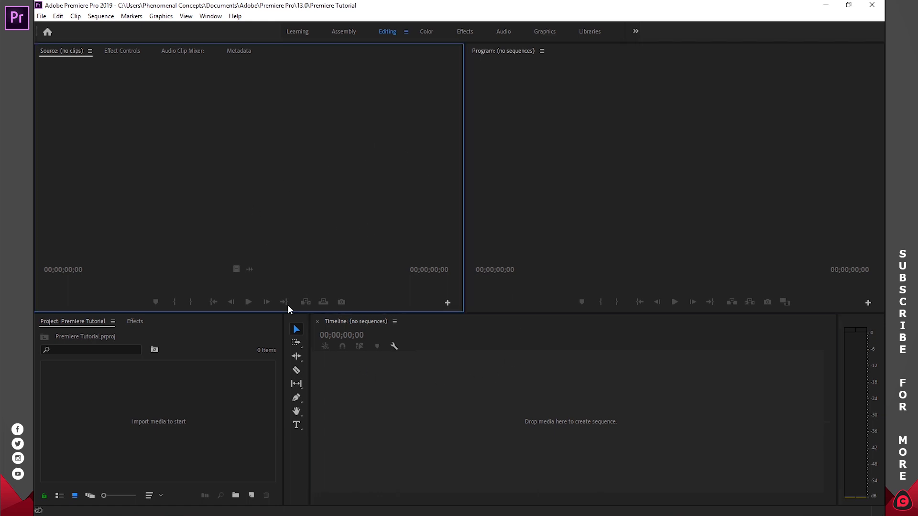
{"action": "left_click", "coordinate": [259, 380]}
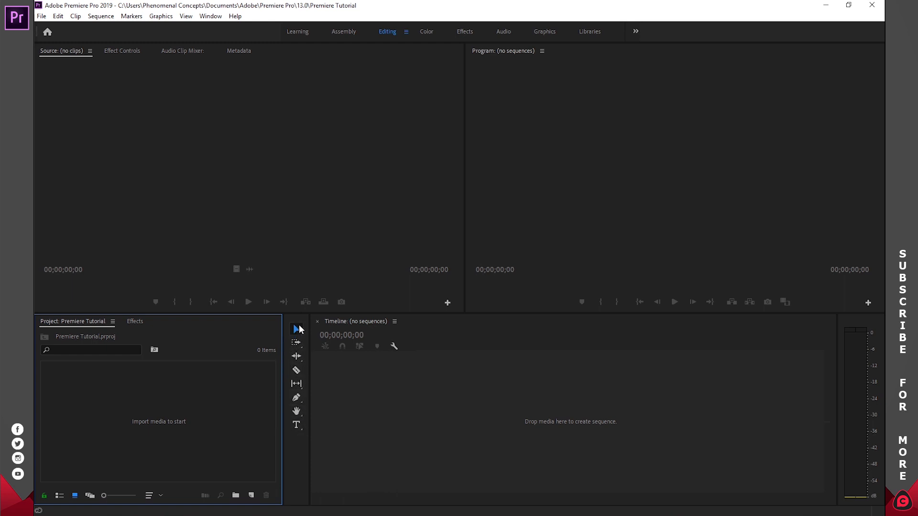
Look through the editing tools beside the timeline, activating the Razor, Pen and Hand tools
{"action": "left_click", "coordinate": [298, 449]}
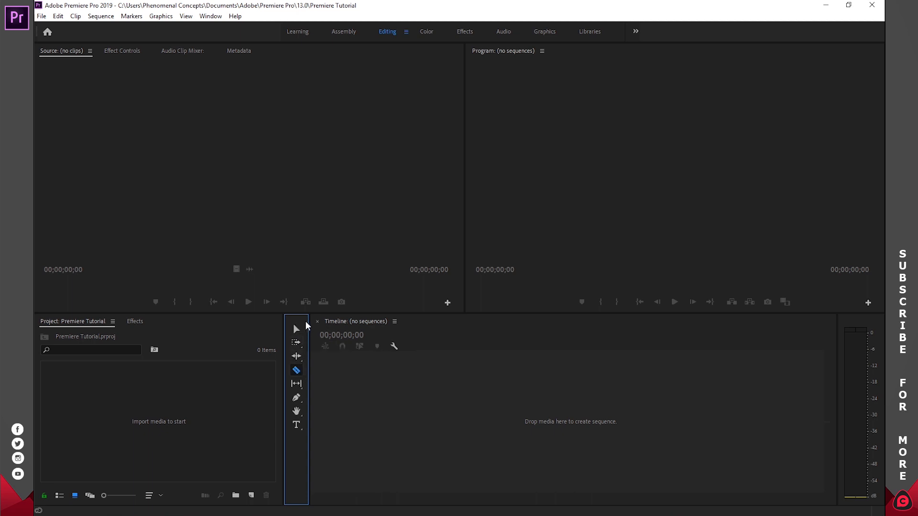
{"action": "left_click", "coordinate": [297, 398]}
{"action": "left_click", "coordinate": [297, 410]}
Start importing media from the empty Project panel and browse the files in the Videos folder
{"action": "left_click", "coordinate": [257, 382]}
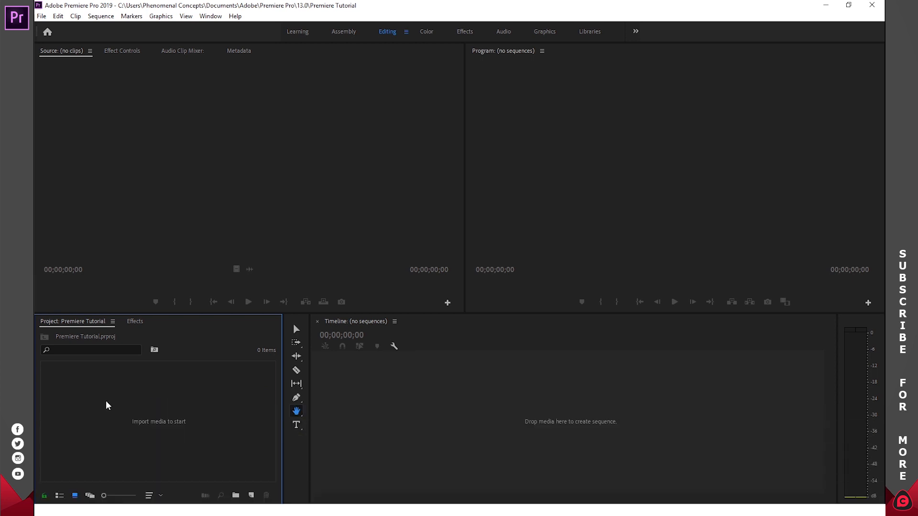
{"action": "double_click", "coordinate": [150, 402]}
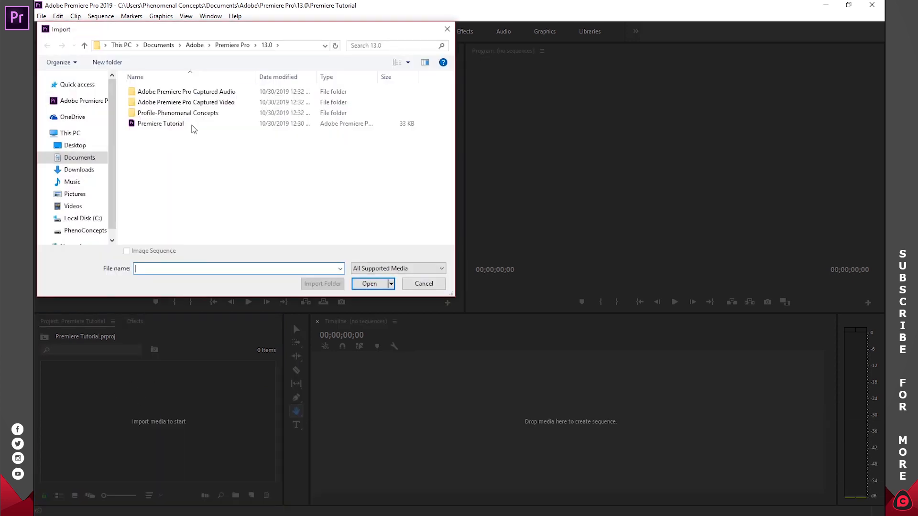
{"action": "left_click_drag", "start_coordinate": [163, 34], "coordinate": [162, 13]}
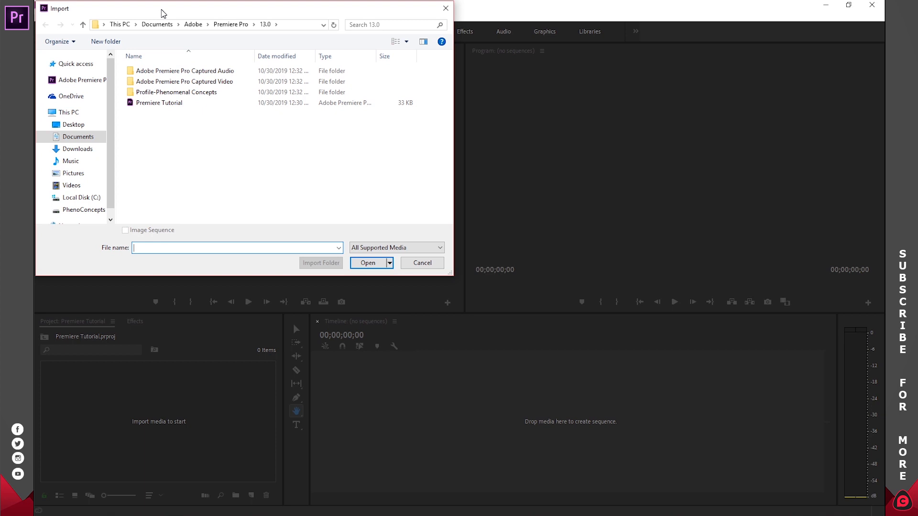
{"action": "left_click", "coordinate": [77, 189]}
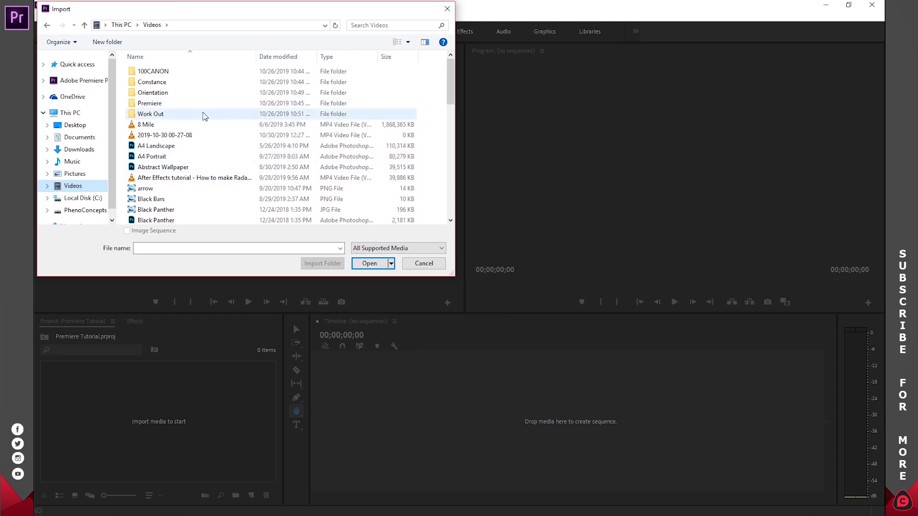
{"action": "left_click", "coordinate": [154, 139]}
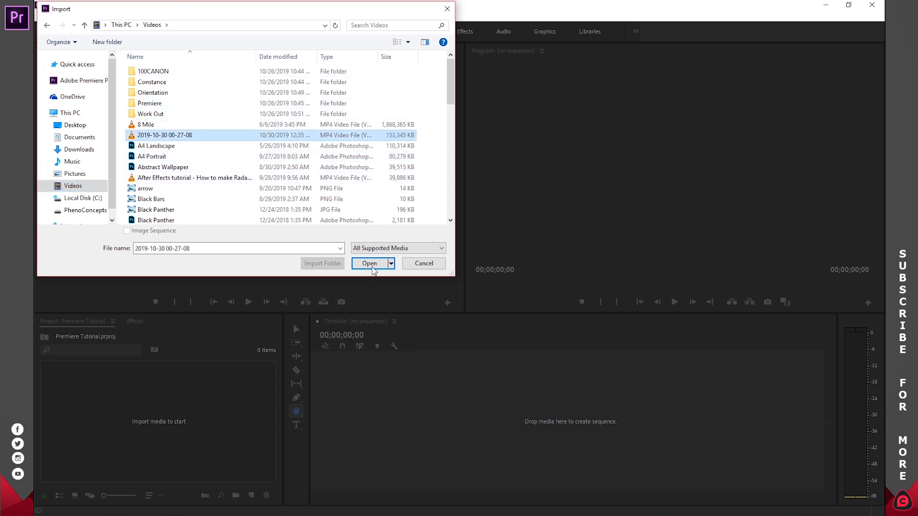
{"action": "left_click", "coordinate": [206, 156]}
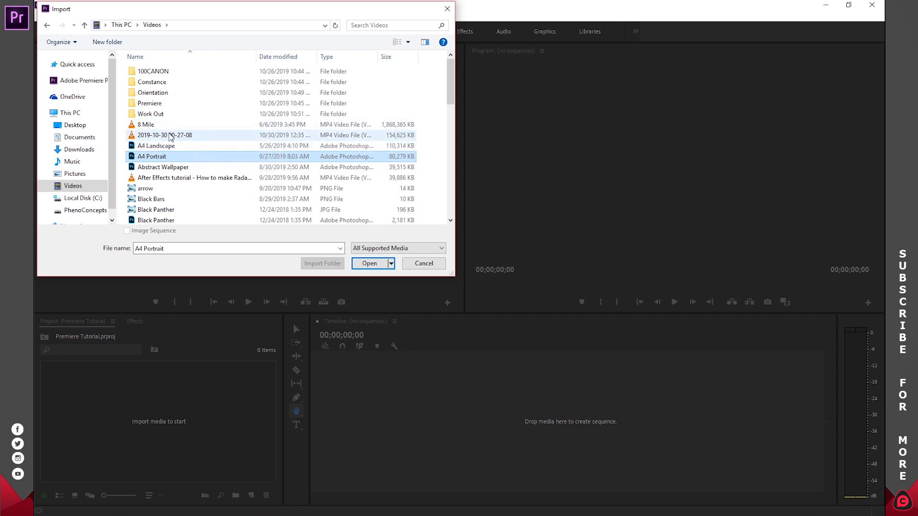
{"action": "scroll", "coordinate": [175, 182], "scroll_direction": "down", "scroll_amount": 4}
{"action": "scroll", "coordinate": [174, 183], "scroll_direction": "up", "scroll_amount": 3}
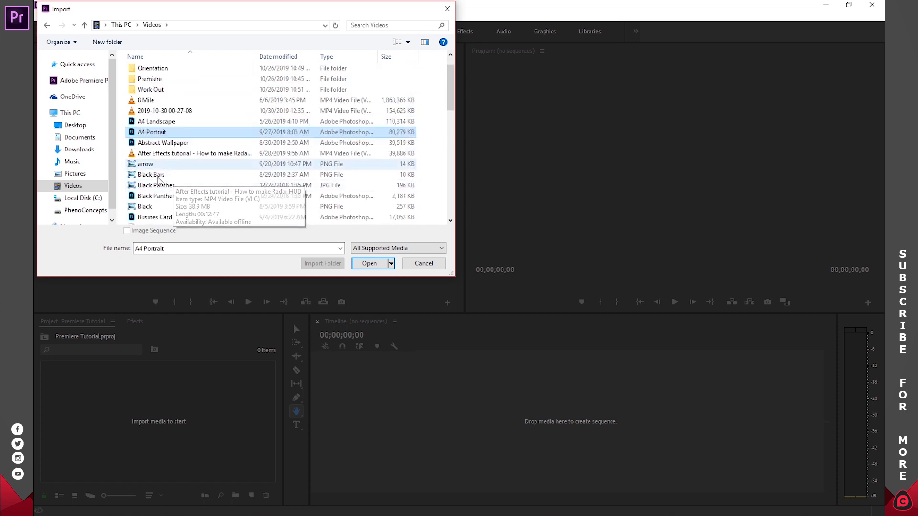
{"action": "left_click", "coordinate": [182, 164]}
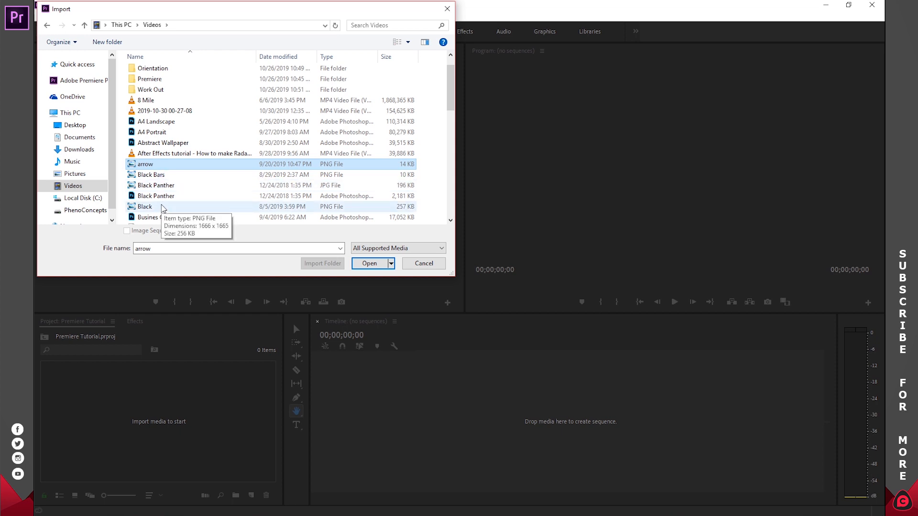
{"action": "scroll", "coordinate": [179, 200], "scroll_direction": "up", "scroll_amount": 1}
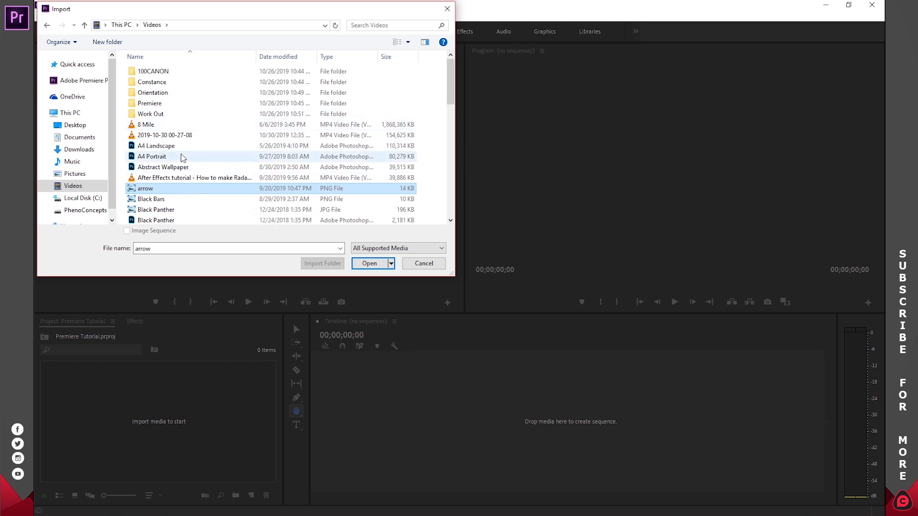
Import the MVI_7594 clip from the Premiere folder into the project and deselect it
{"action": "left_click", "coordinate": [156, 106]}
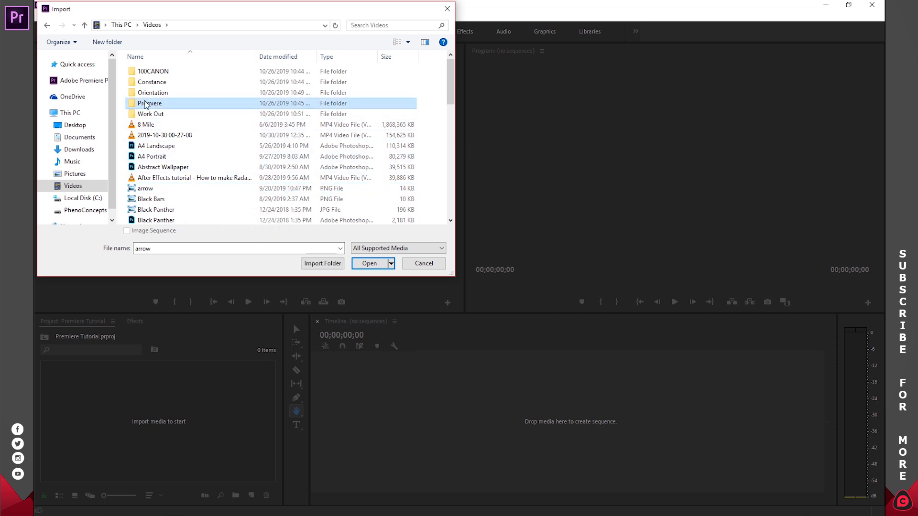
{"action": "double_click", "coordinate": [150, 105]}
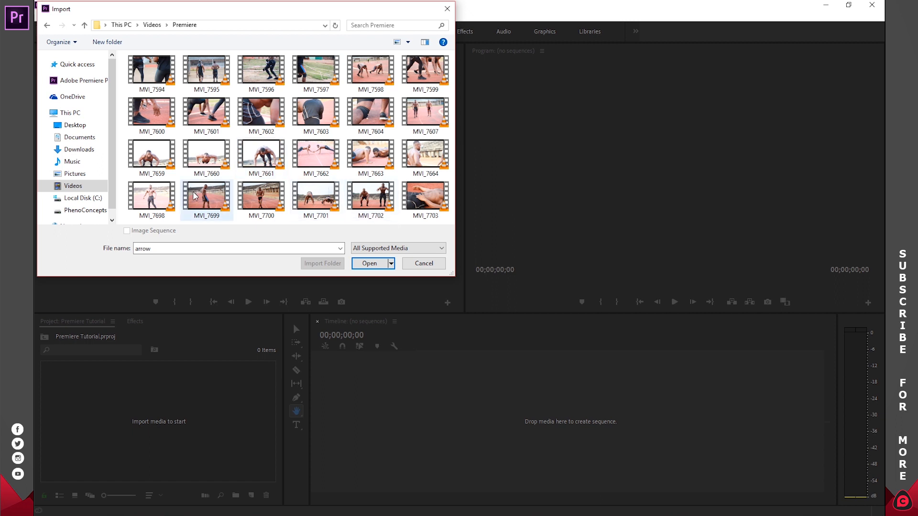
{"action": "left_click", "coordinate": [153, 72]}
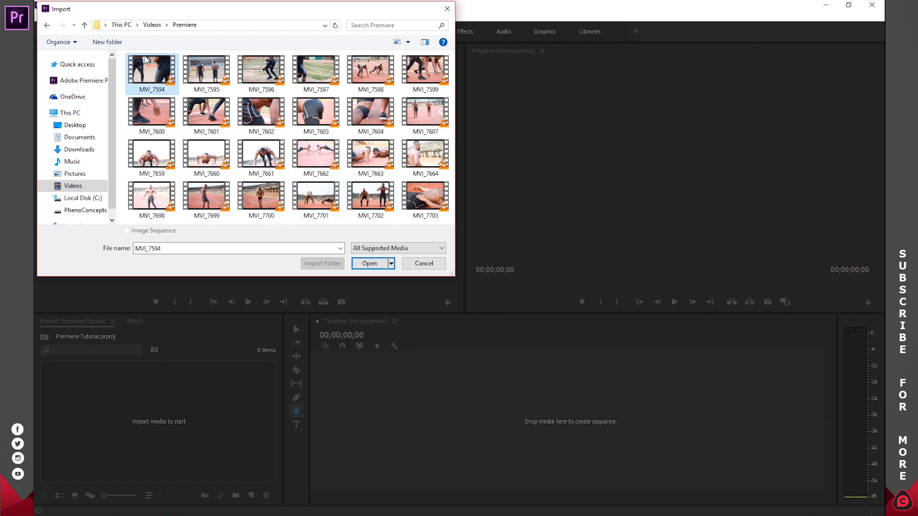
{"action": "left_click", "coordinate": [376, 265]}
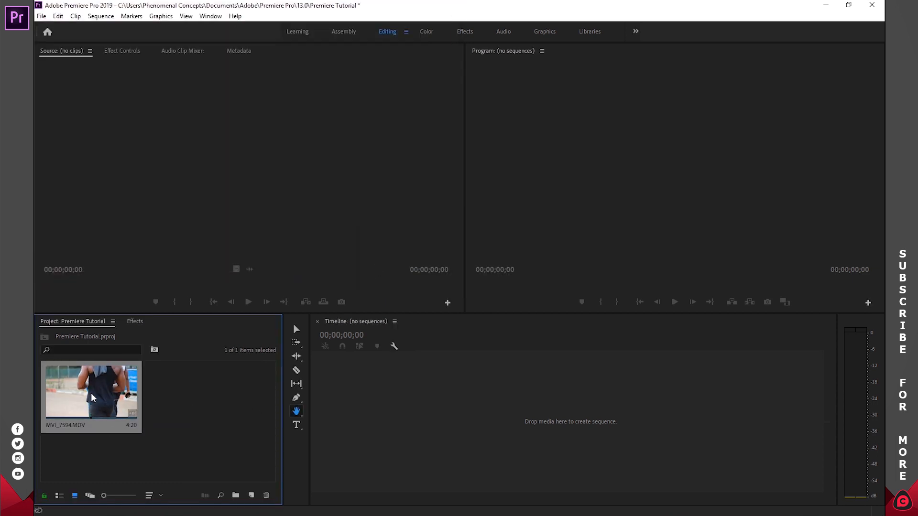
{"action": "left_click", "coordinate": [175, 398]}
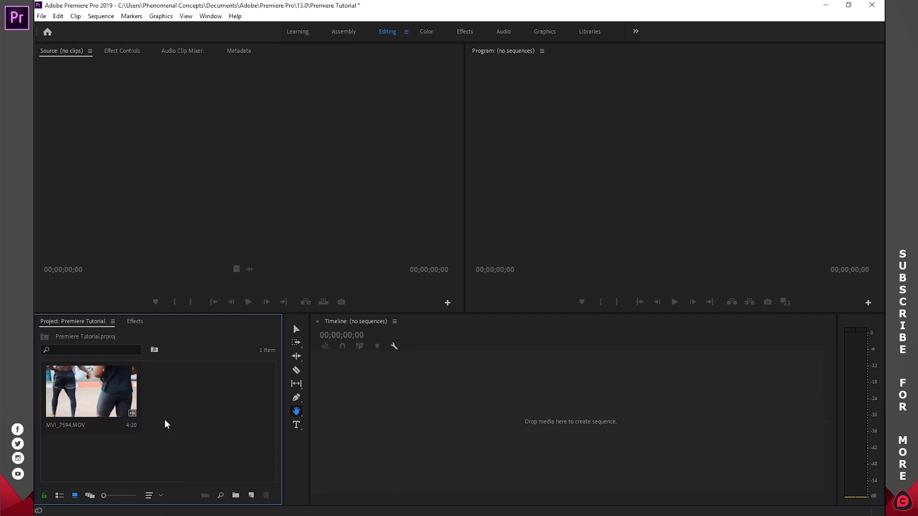
Switch to File Explorer and bring every clip in Videos > Premiere except MVI_7594 into the Project panel
{"action": "key", "text": "super+e"}
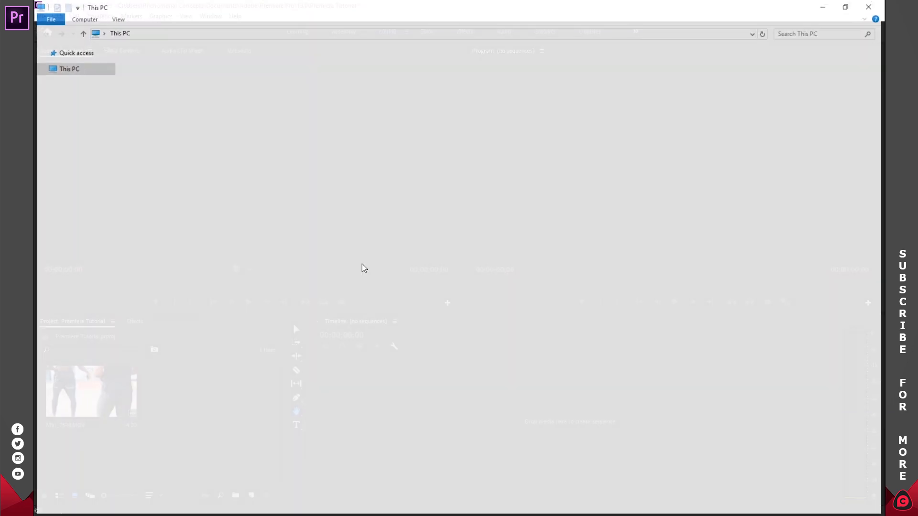
{"action": "double_click", "coordinate": [415, 12]}
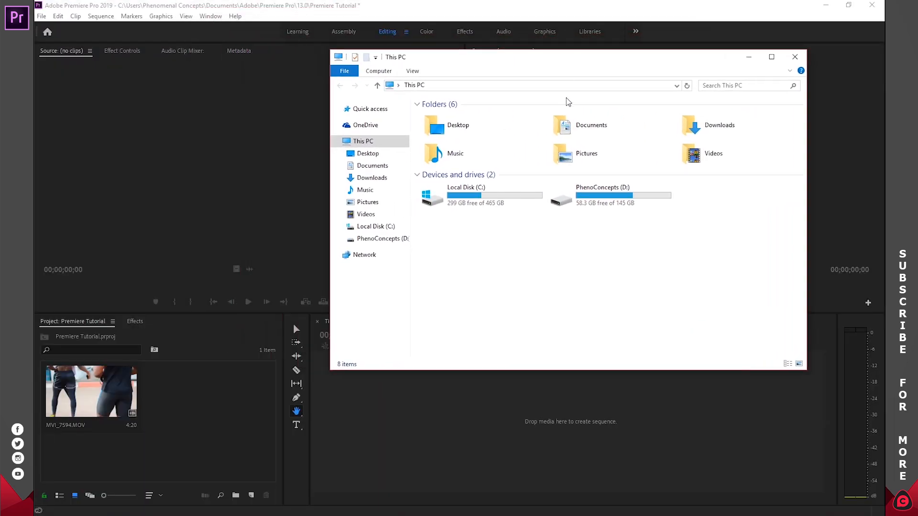
{"action": "double_click", "coordinate": [715, 158]}
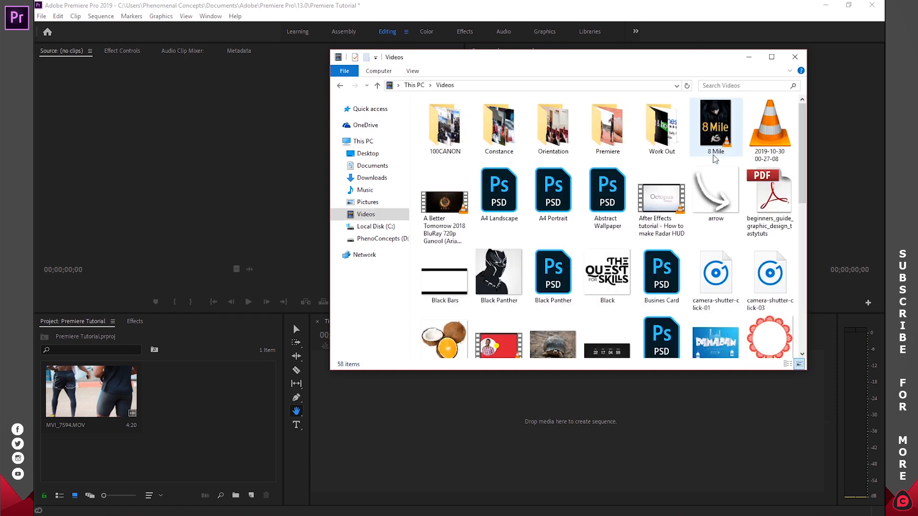
{"action": "double_click", "coordinate": [604, 128]}
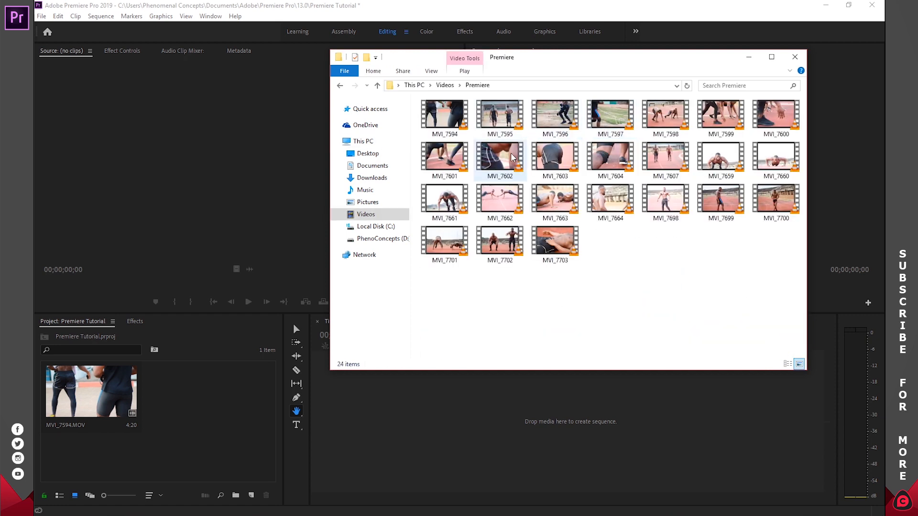
{"action": "key", "text": "ctrl+a"}
{"action": "left_click", "coordinate": [435, 123], "text": "ctrl"}
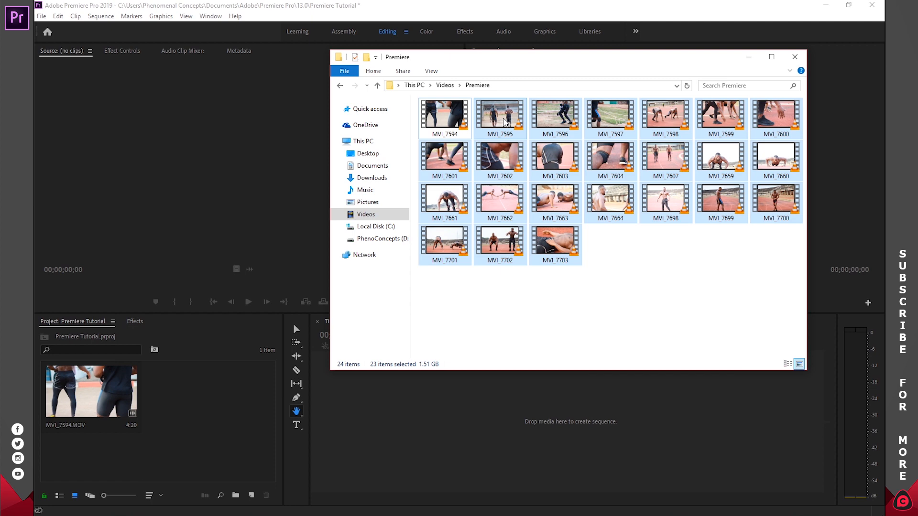
{"action": "left_click_drag", "start_coordinate": [503, 118], "coordinate": [196, 359]}
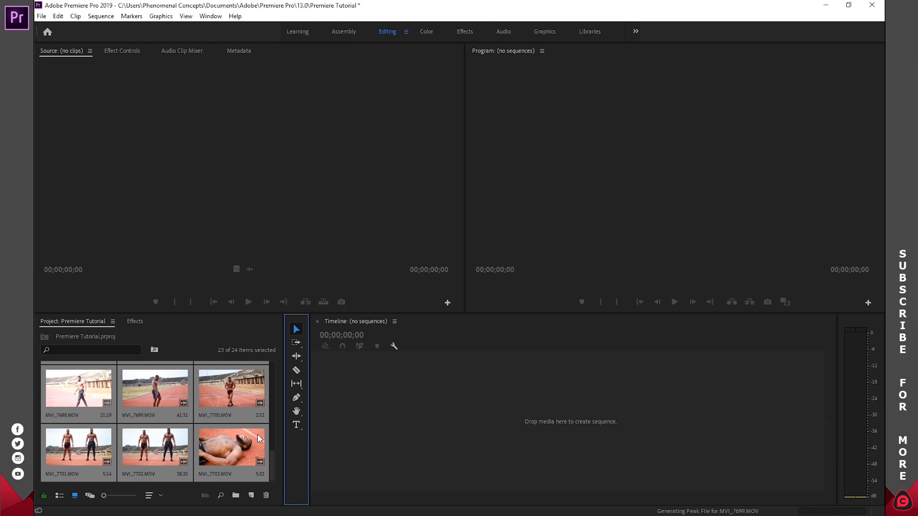
Enlarge and shrink the clip thumbnails in the Project panel, and switch to list view and back to icon view
{"action": "mouse_move", "coordinate": [105, 495]}
{"action": "left_mouse_down"}
{"action": "mouse_move", "coordinate": [128, 494]}
{"action": "mouse_move", "coordinate": [107, 494]}
{"action": "left_mouse_up"}
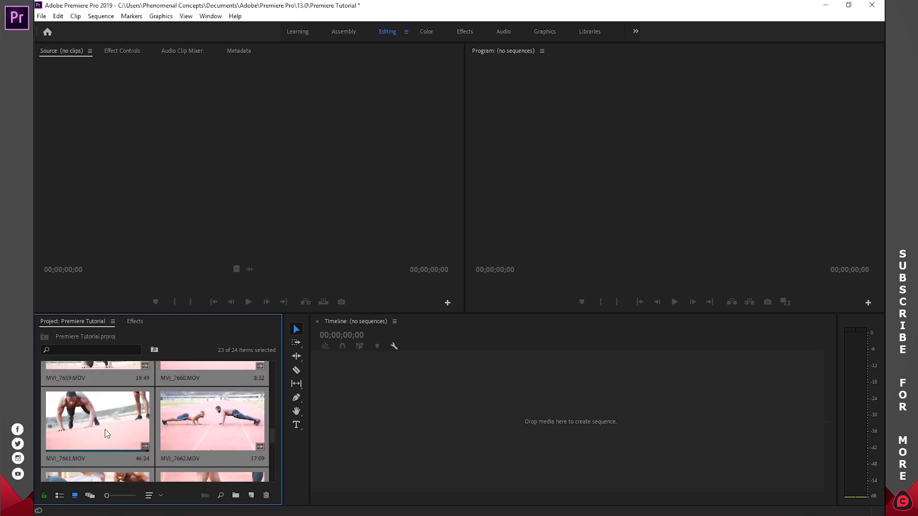
{"action": "left_click", "coordinate": [113, 414]}
{"action": "mouse_move", "coordinate": [111, 494]}
{"action": "left_mouse_down"}
{"action": "mouse_move", "coordinate": [134, 494]}
{"action": "mouse_move", "coordinate": [104, 493]}
{"action": "left_mouse_up"}
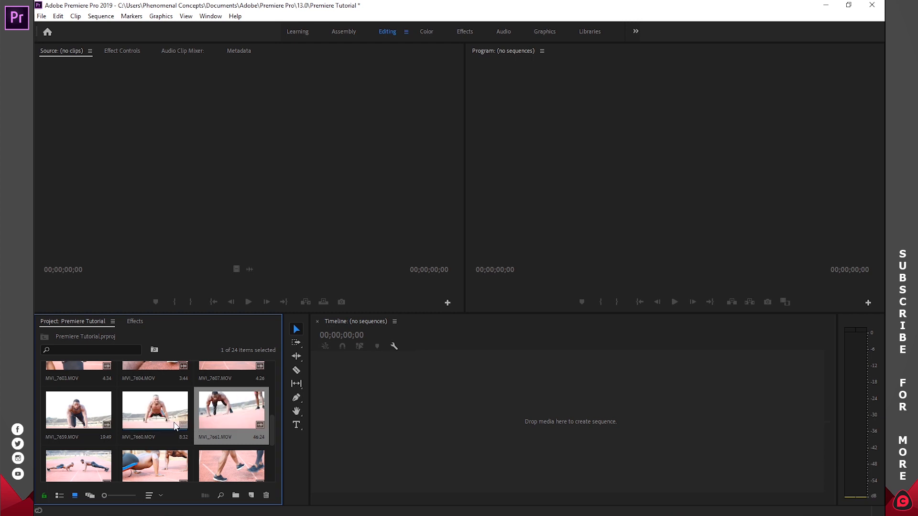
{"action": "left_click", "coordinate": [58, 496]}
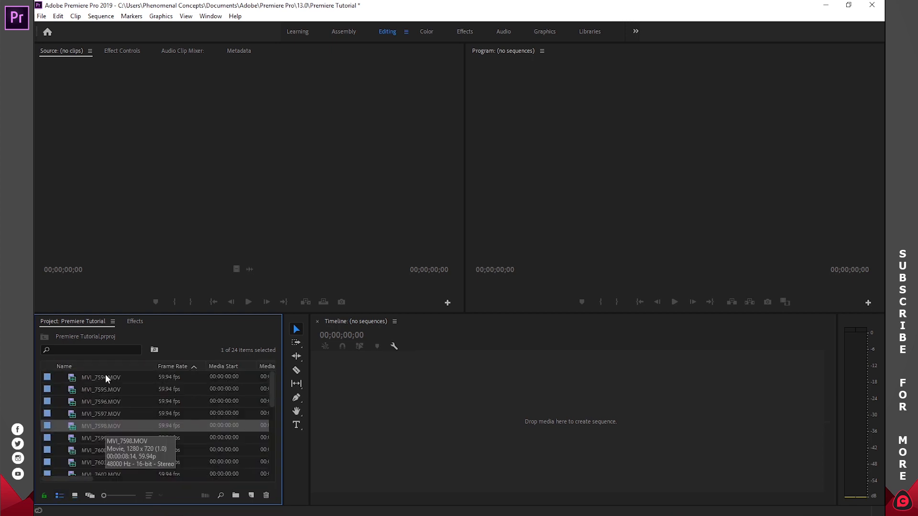
{"action": "left_click", "coordinate": [74, 497]}
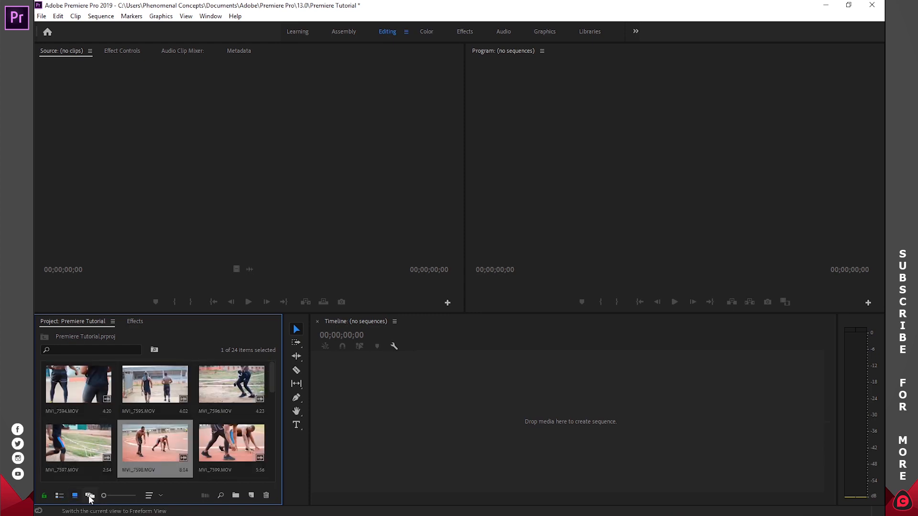
Switch the Project panel to freeform view and on to list view, and look over the item types that can be created
{"action": "left_click", "coordinate": [90, 495]}
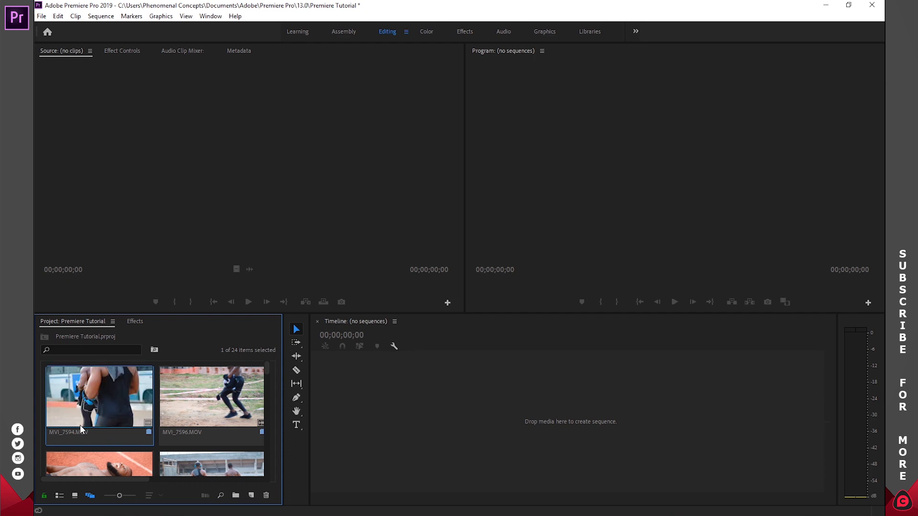
{"action": "left_click", "coordinate": [60, 496]}
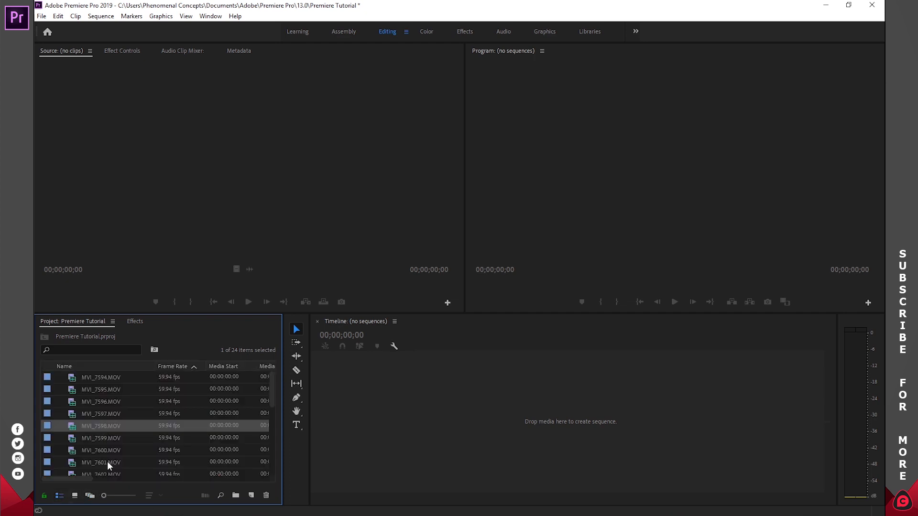
{"action": "left_click", "coordinate": [251, 497]}
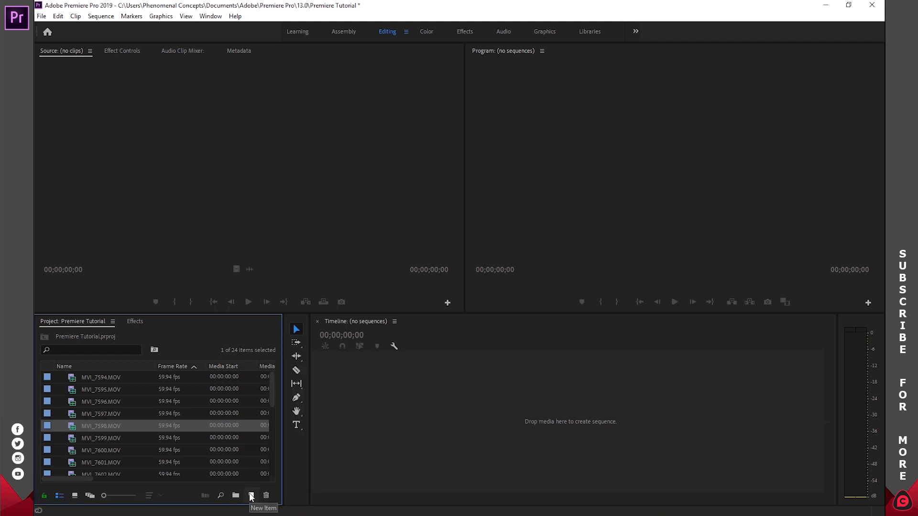
{"action": "left_click", "coordinate": [250, 495]}
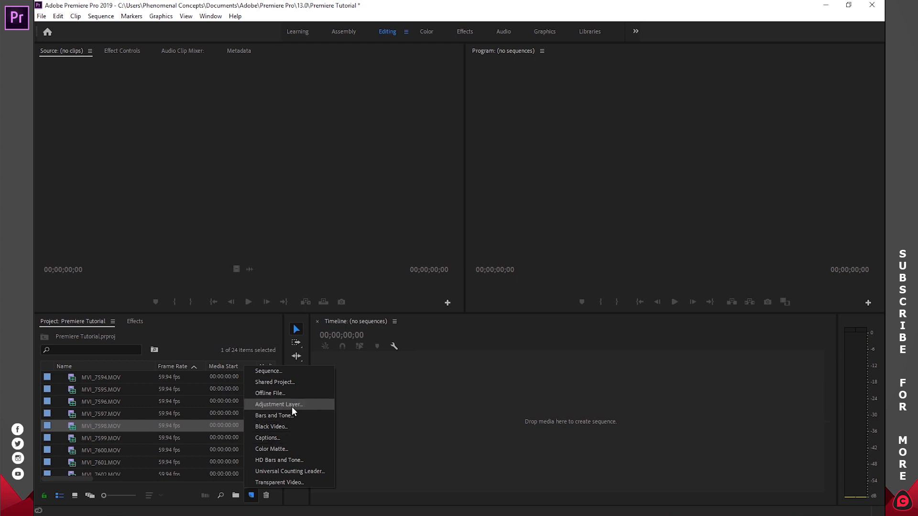
{"action": "left_click", "coordinate": [224, 496]}
Create a bin named Folder 1 in the Project panel
{"action": "left_click", "coordinate": [237, 497]}
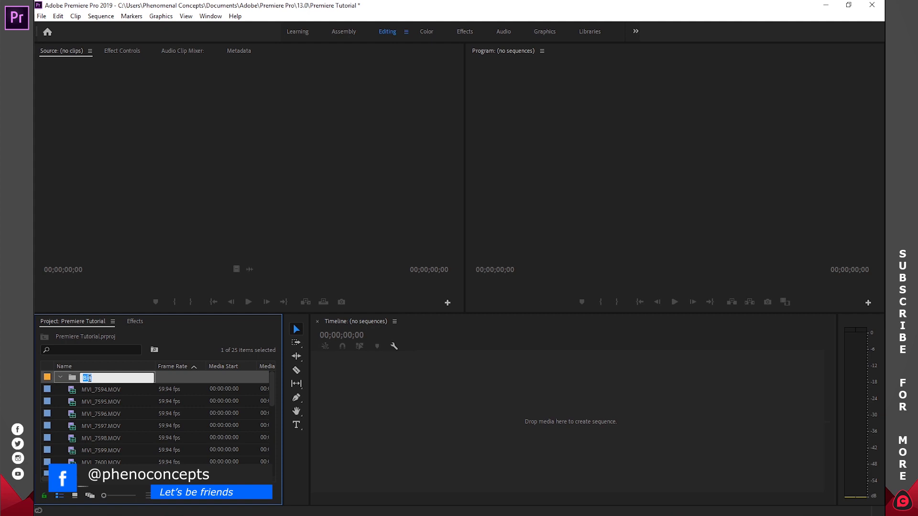
{"action": "type", "text": "Folder 1"}
{"action": "key", "text": "Tab"}
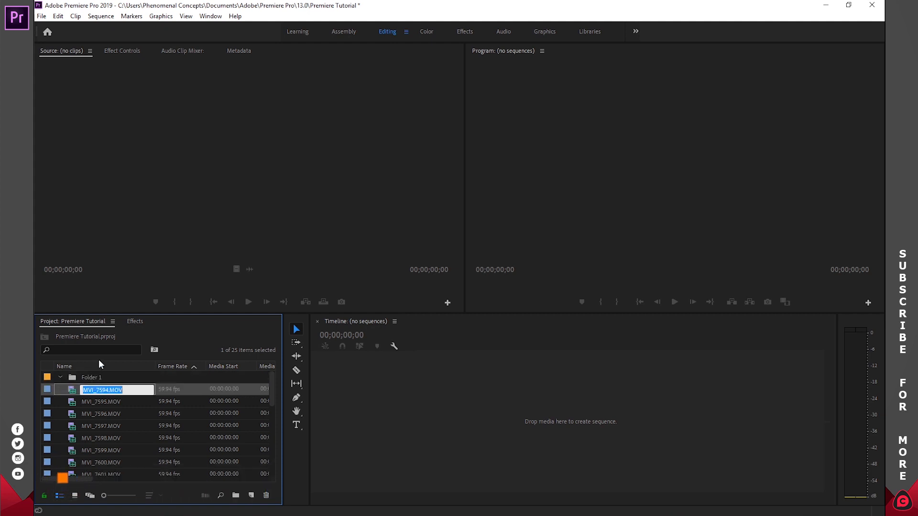
Move the clips MVI_7594.MOV through MVI_7597.MOV into the Folder 1 bin and collapse the bin
{"action": "left_click", "coordinate": [90, 423]}
{"action": "left_click", "coordinate": [95, 392]}
{"action": "left_click", "coordinate": [91, 425], "text": "shift"}
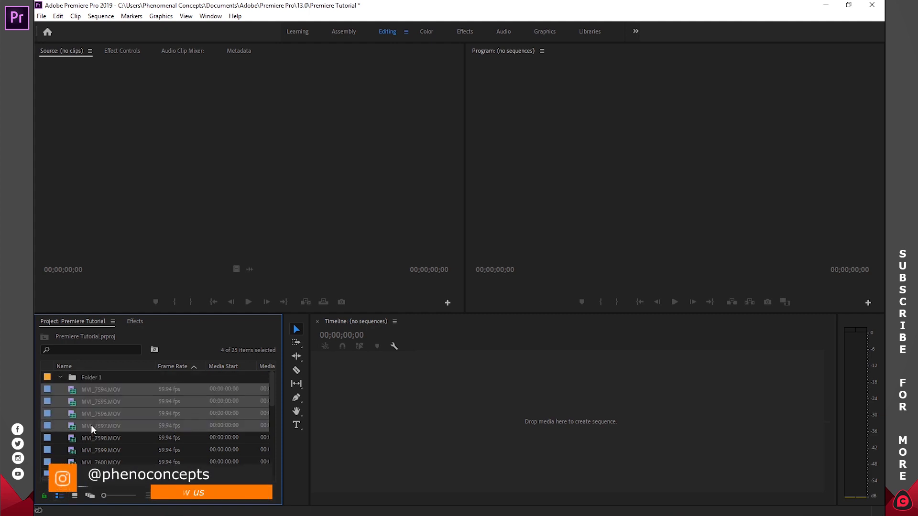
{"action": "left_click_drag", "start_coordinate": [97, 377], "coordinate": [98, 379]}
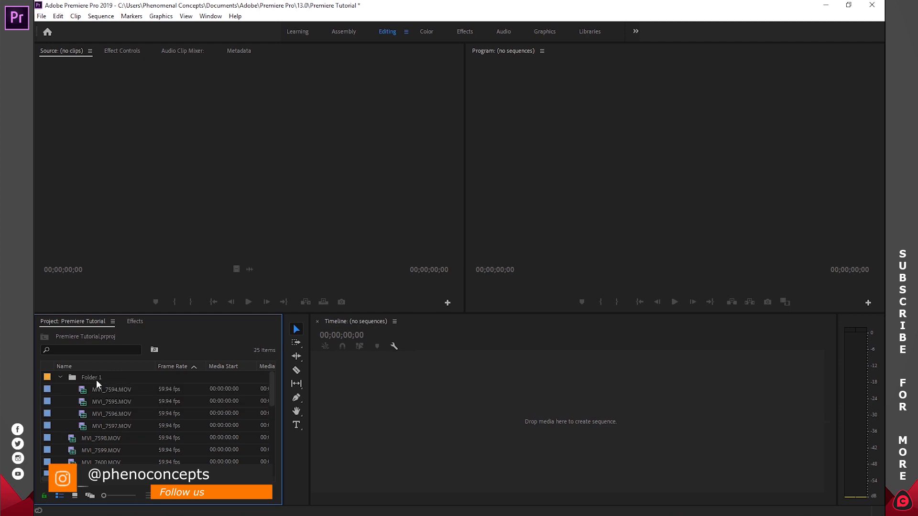
{"action": "left_click", "coordinate": [59, 377]}
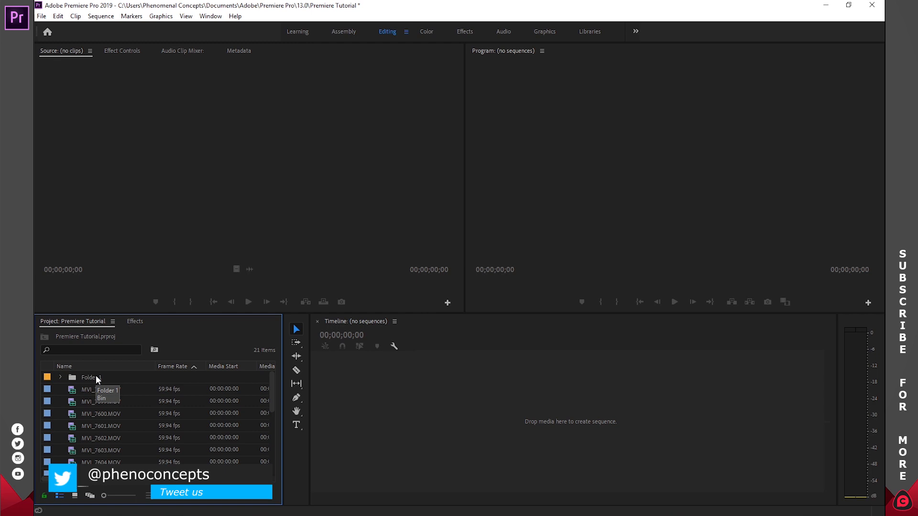
Undo moving the four clips and creating the Folder 1 bin
{"action": "key", "text": "ctrl+z"}
{"action": "key", "text": "ctrl+z"}
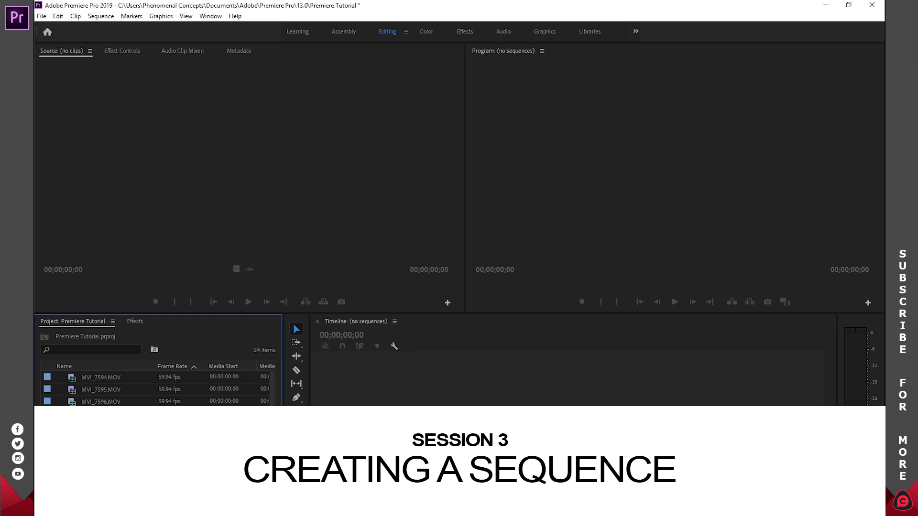
Create a sequence from MVI_7594.MOV by placing the clip in the empty timeline
{"action": "left_click_drag", "start_coordinate": [99, 376], "coordinate": [337, 399]}
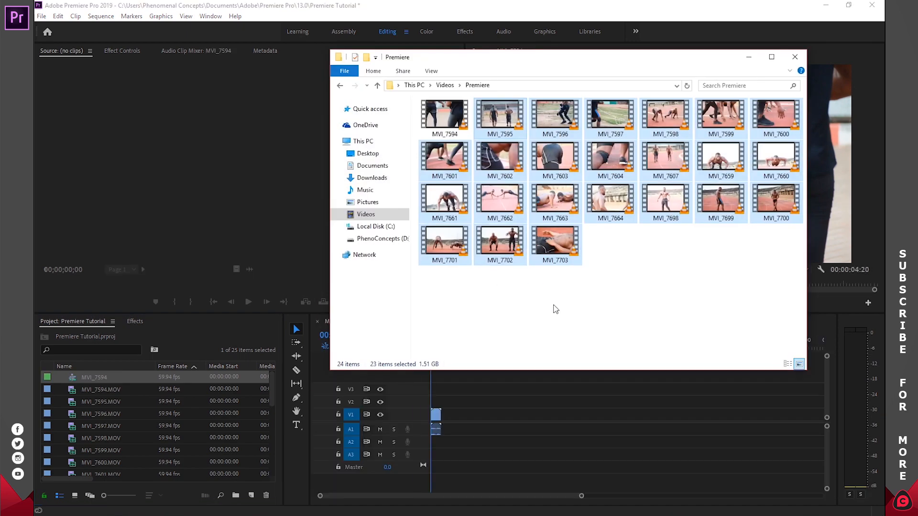
Look at the MVI_7703 clip in File Explorer's Premiere folder and return to Premiere Pro
{"action": "left_click", "coordinate": [552, 241]}
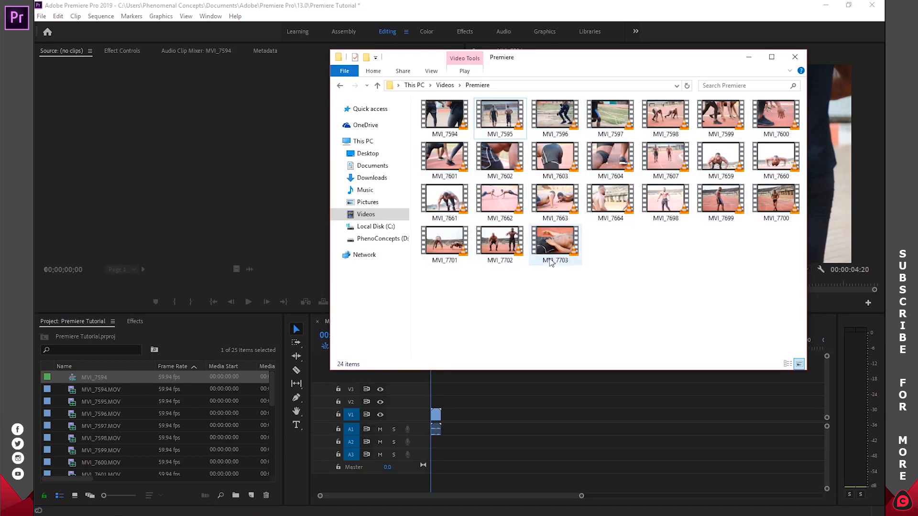
{"action": "left_click_drag", "start_coordinate": [554, 244], "coordinate": [535, 284]}
{"action": "left_click", "coordinate": [748, 57]}
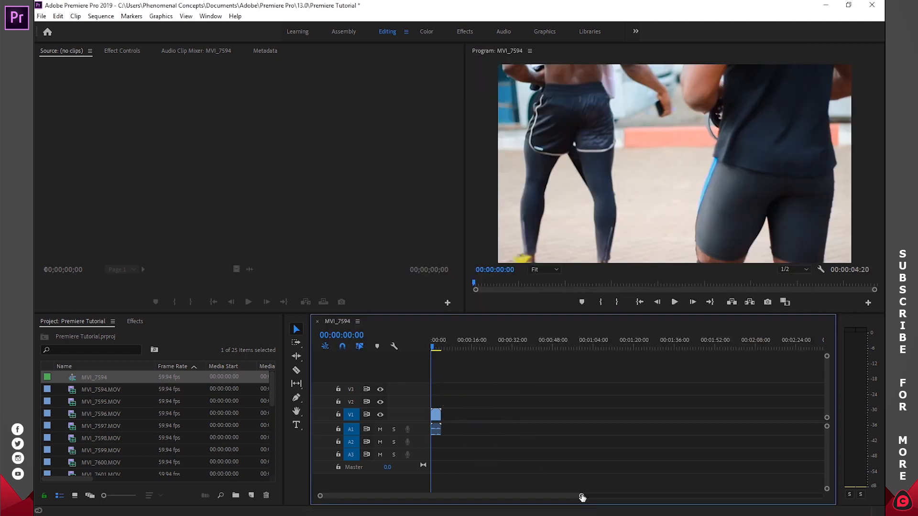
Scrub through the MVI_7594 sequence in the timeline and play it from the start
{"action": "left_click_drag", "start_coordinate": [581, 496], "coordinate": [412, 496]}
{"action": "left_click_drag", "start_coordinate": [433, 350], "coordinate": [471, 351]}
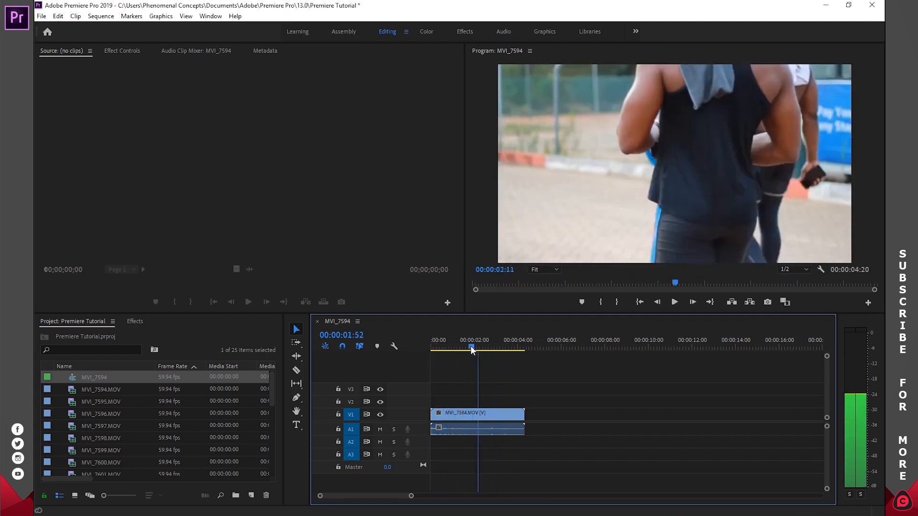
{"action": "left_click", "coordinate": [640, 302]}
{"action": "left_click", "coordinate": [640, 302]}
{"action": "left_click", "coordinate": [674, 302]}
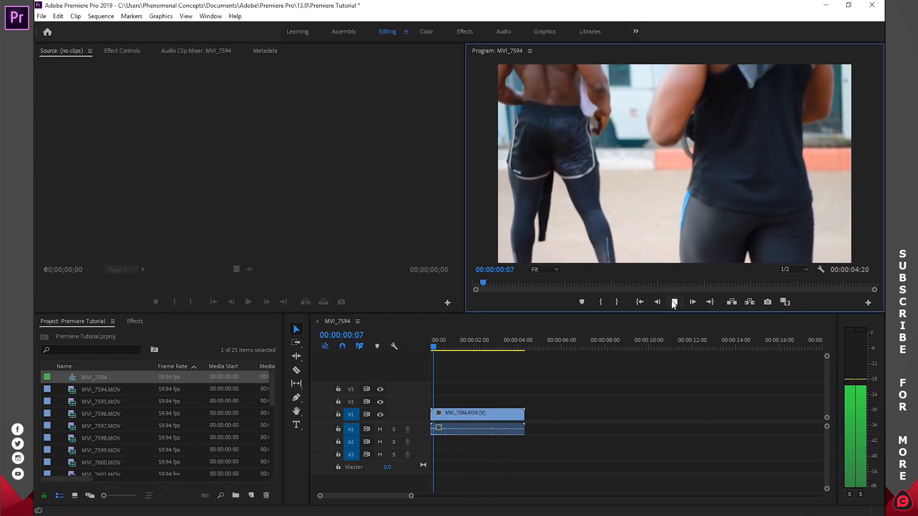
{"action": "left_click", "coordinate": [674, 302]}
Select the MVI_7594 clip in the timeline and look over the commands available for it
{"action": "left_click", "coordinate": [465, 419]}
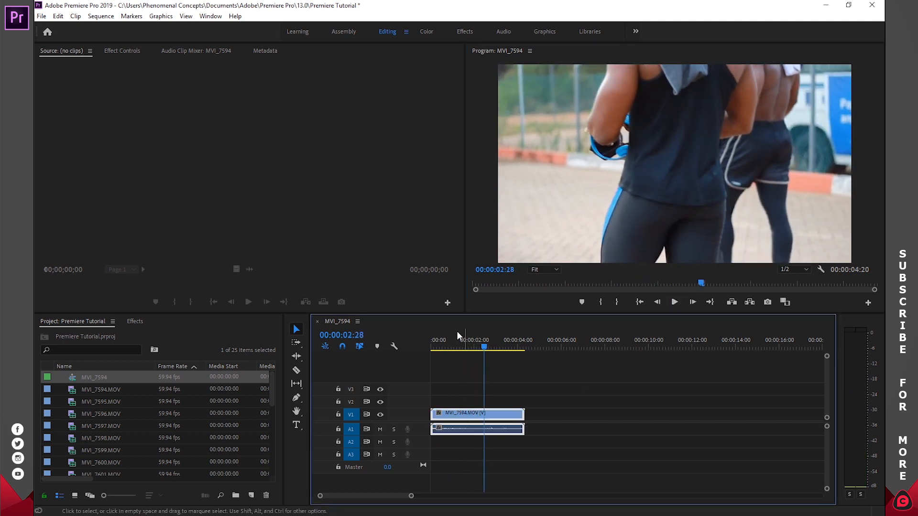
{"action": "left_click", "coordinate": [462, 413]}
{"action": "right_click", "coordinate": [473, 417]}
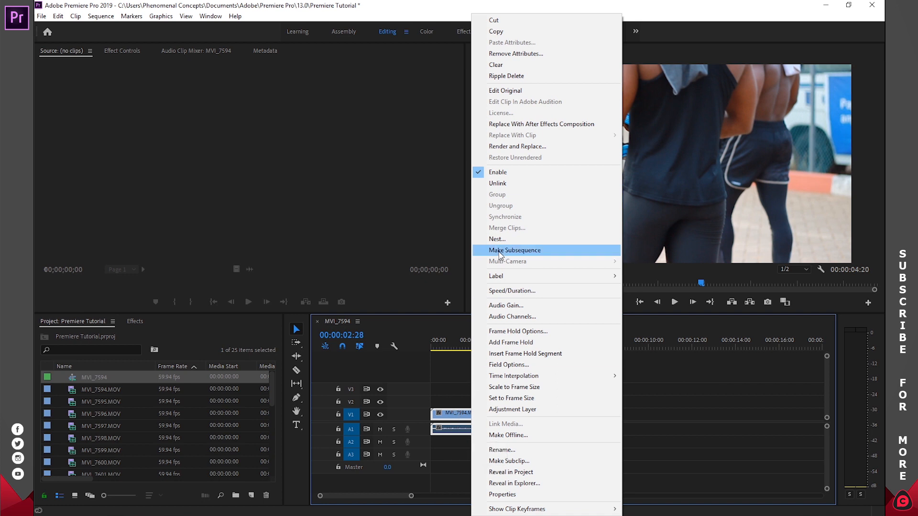
{"action": "left_click", "coordinate": [453, 410]}
Add a second MVI_7594.MOV after the first clip, nest both under the default name, and scrub through the nested sequence
{"action": "left_click_drag", "start_coordinate": [106, 390], "coordinate": [498, 426]}
{"action": "right_click", "coordinate": [499, 425]}
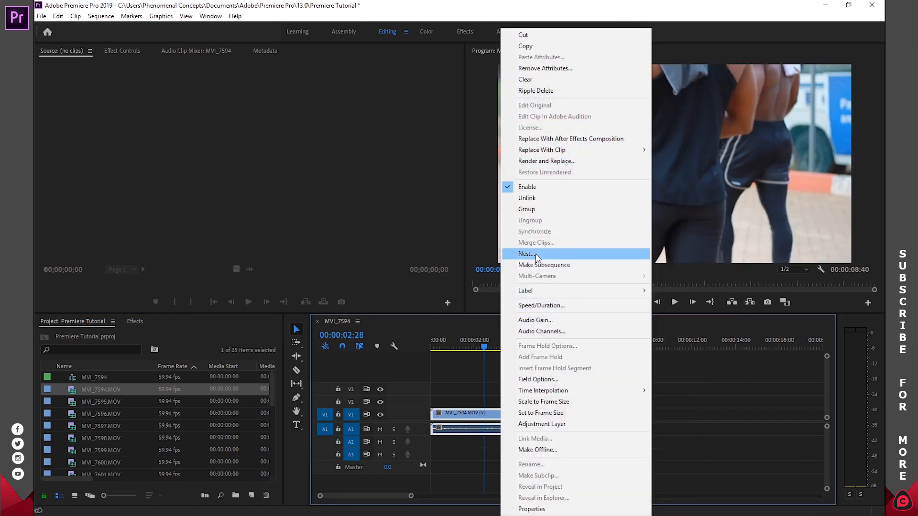
{"action": "left_click", "coordinate": [526, 254]}
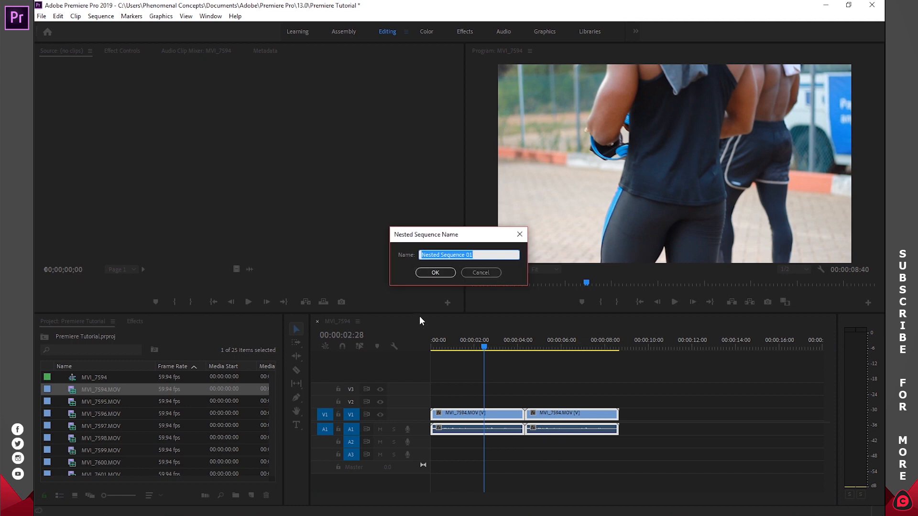
{"action": "left_click", "coordinate": [433, 273]}
{"action": "left_click_drag", "start_coordinate": [483, 346], "coordinate": [528, 348]}
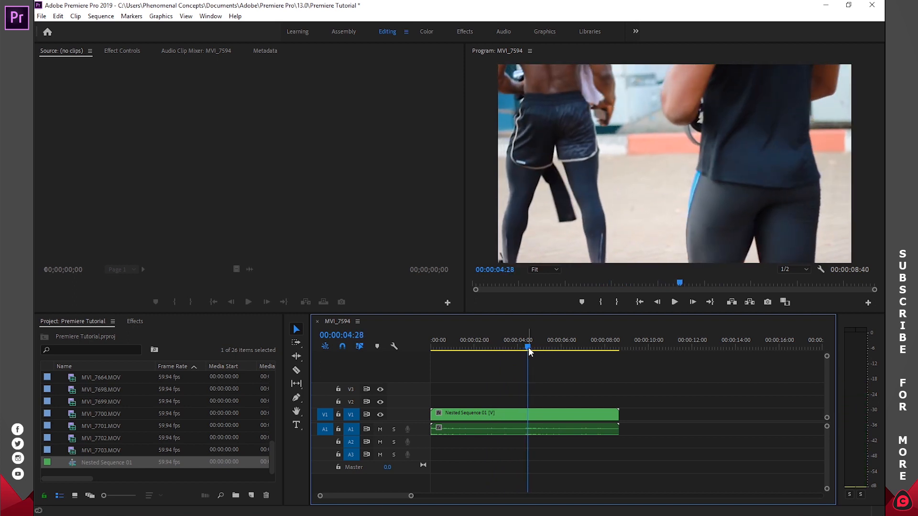
Undo nesting the clips and adding the second MVI_7594.MOV
{"action": "key", "text": "ctrl+z"}
{"action": "key", "text": "ctrl+z"}
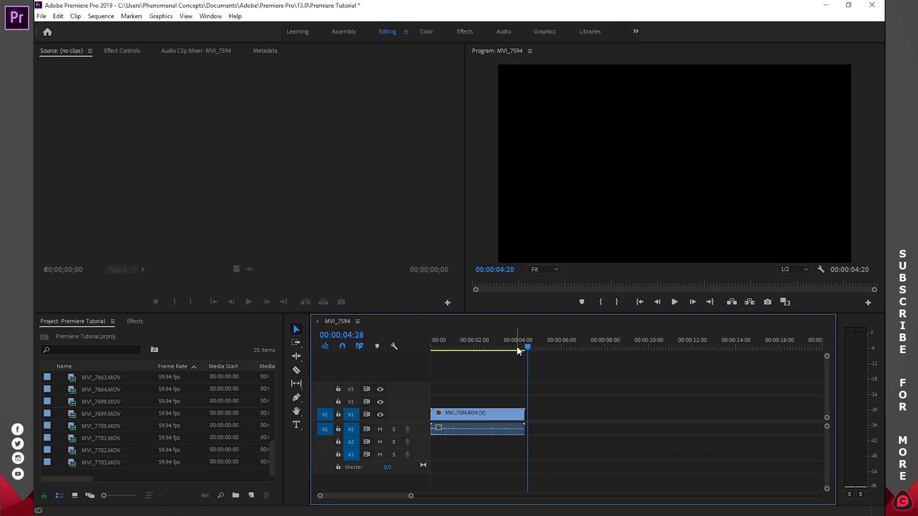
Adjust the audio gain of the MVI_7594 clip in the timeline by 10 dB
{"action": "left_click_drag", "start_coordinate": [521, 351], "coordinate": [491, 348]}
{"action": "right_click", "coordinate": [475, 416]}
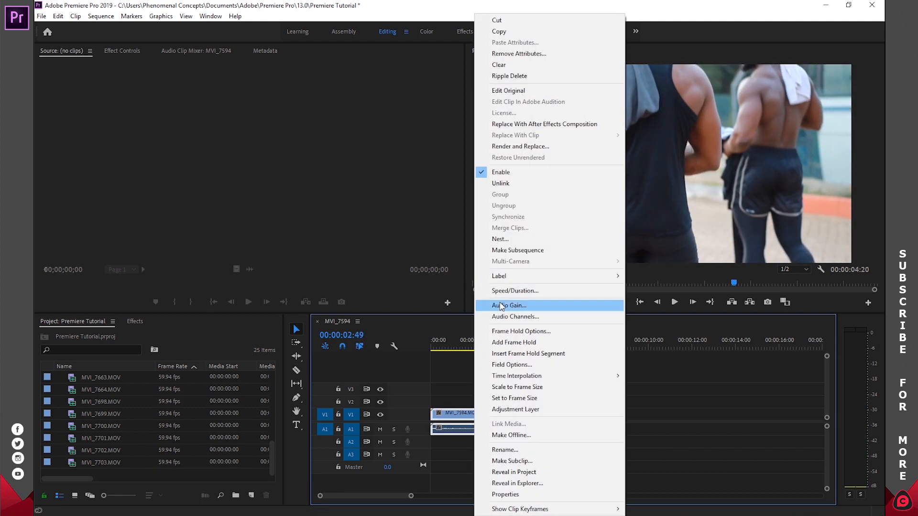
{"action": "left_click", "coordinate": [511, 305]}
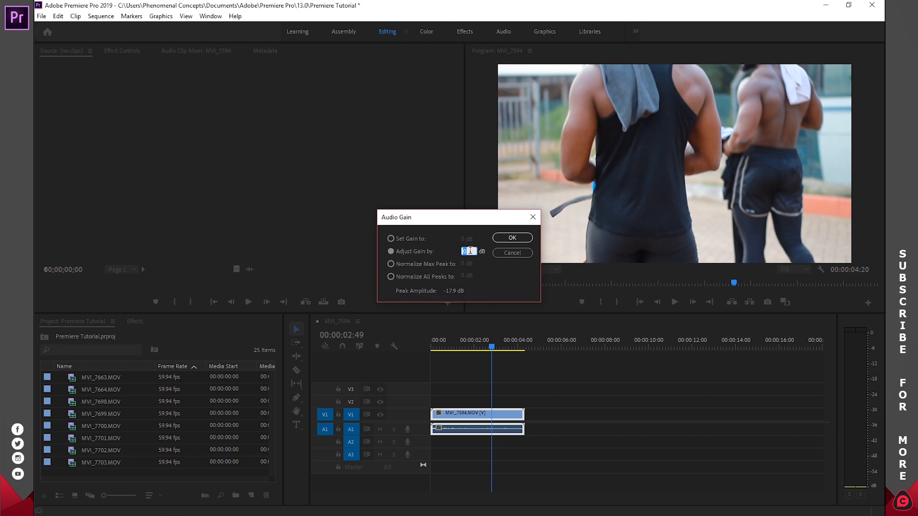
{"action": "type", "text": "10"}
{"action": "key", "text": "Return"}
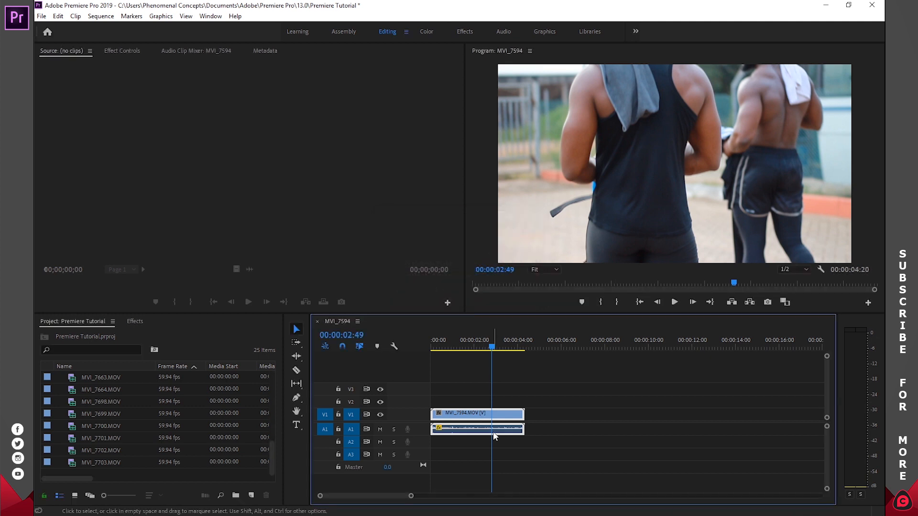
Play the clip from about 00:00:01:20 to check its boosted audio on the level meters
{"action": "left_click_drag", "start_coordinate": [479, 348], "coordinate": [460, 348]}
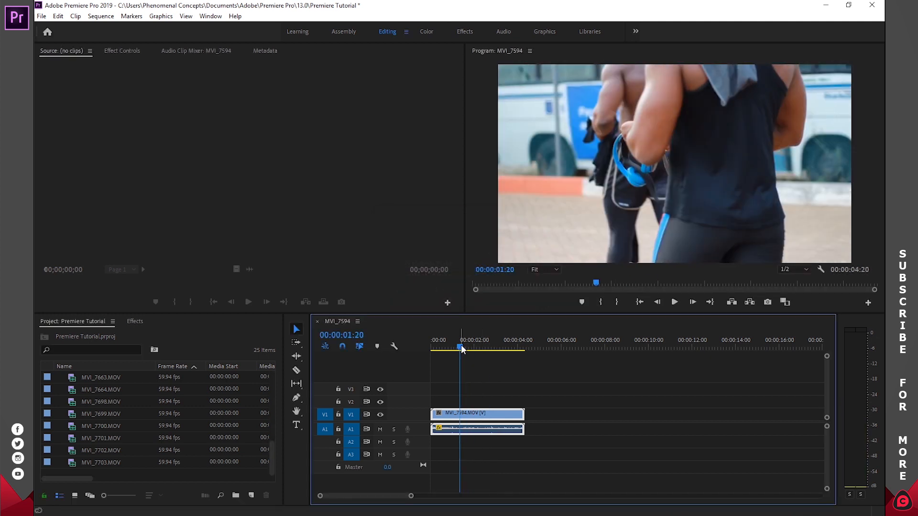
{"action": "key", "text": "space"}
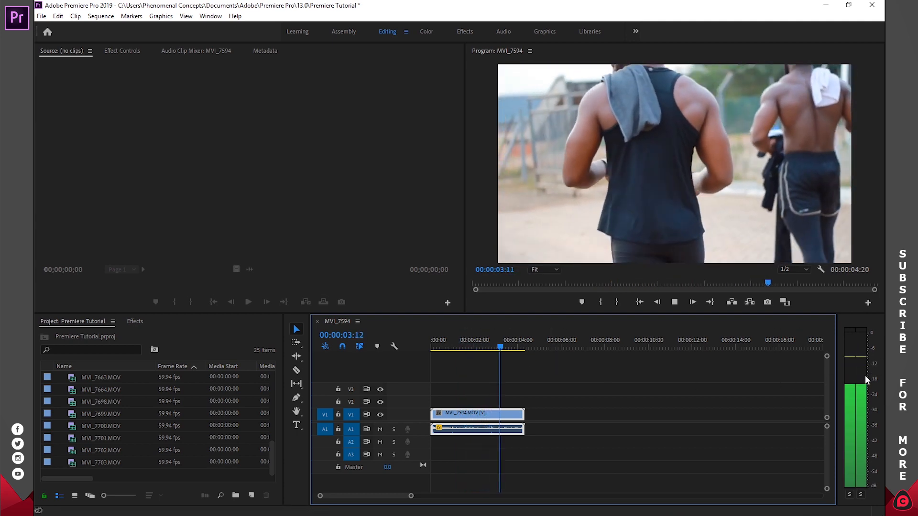
{"action": "key", "text": "space"}
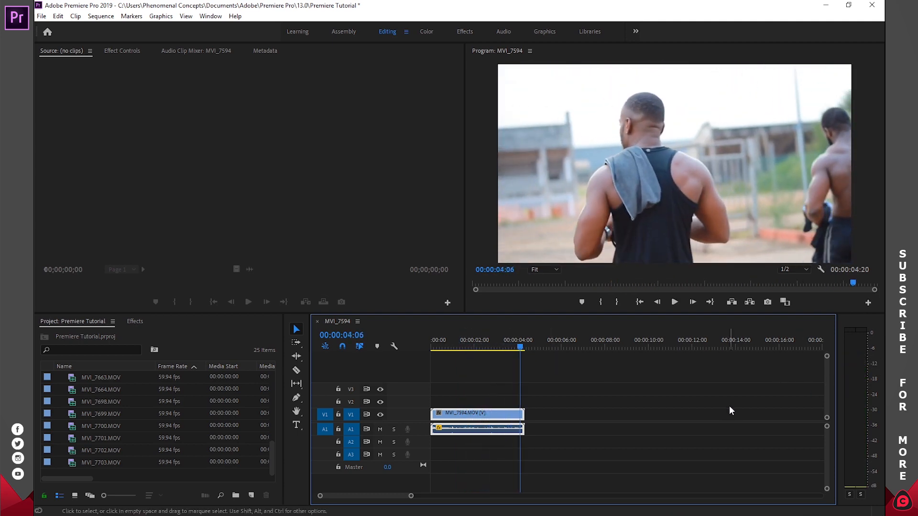
Undo the audio gain adjustment and play the clip from its start to compare the audio level
{"action": "left_click", "coordinate": [431, 347]}
{"action": "key", "text": "space"}
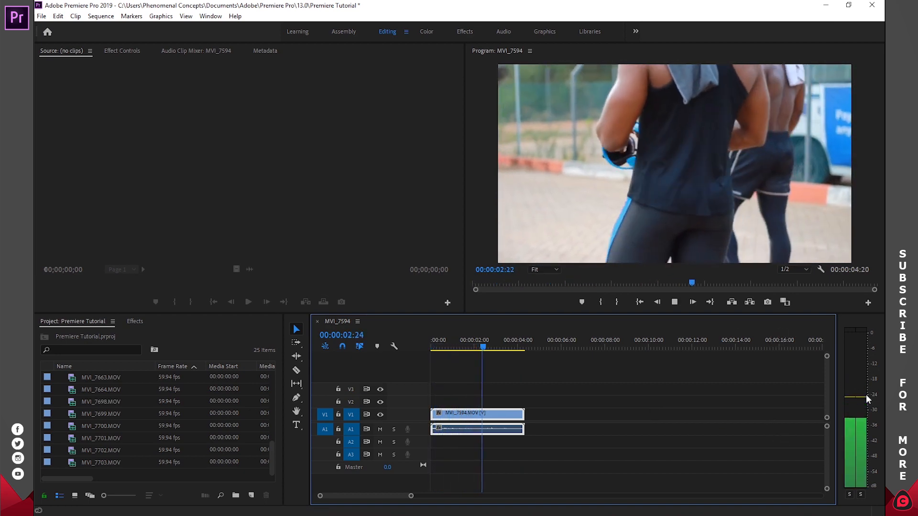
{"action": "key", "text": "space"}
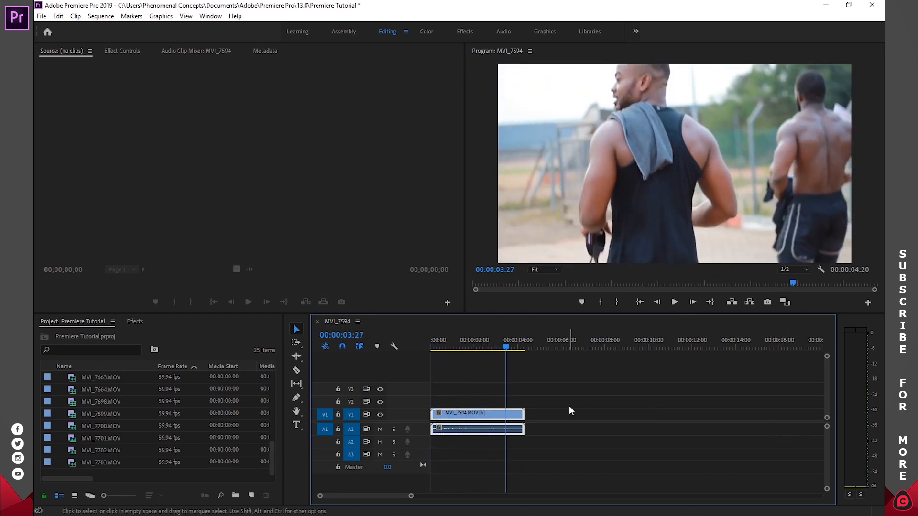
Set the speed of the MVI_7594 clip in the timeline to 40%
{"action": "right_click", "coordinate": [498, 413]}
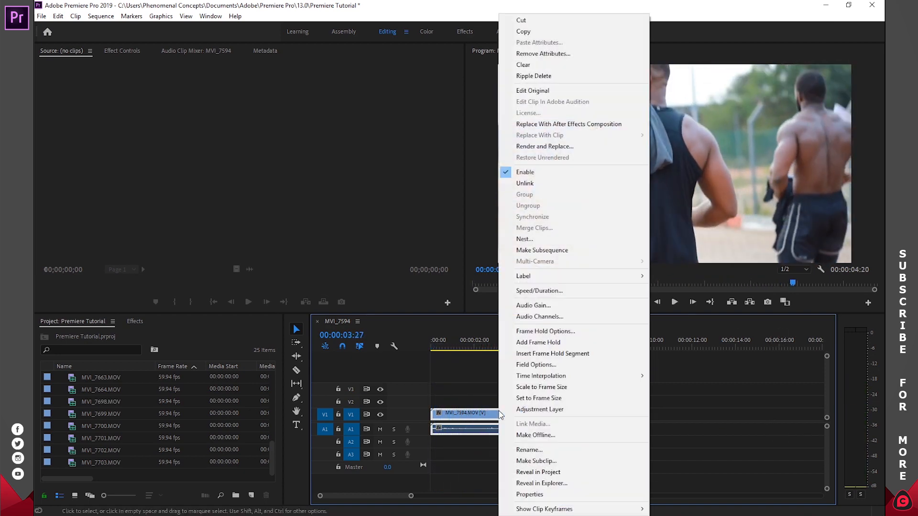
{"action": "left_click", "coordinate": [539, 292]}
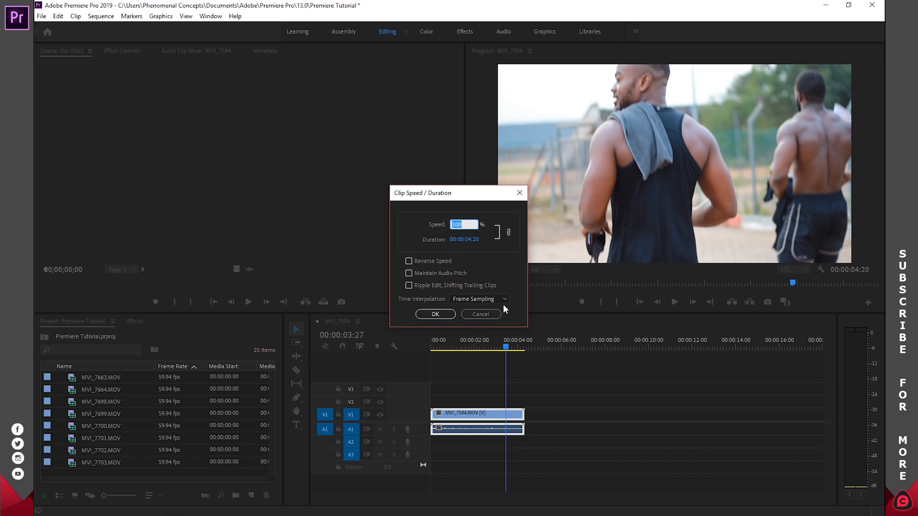
{"action": "type", "text": "40"}
{"action": "left_click", "coordinate": [435, 315]}
Play the slowed clip from the start of the sequence, stop playback, and reselect the clip in the timeline
{"action": "left_click", "coordinate": [639, 302]}
{"action": "left_click", "coordinate": [674, 302]}
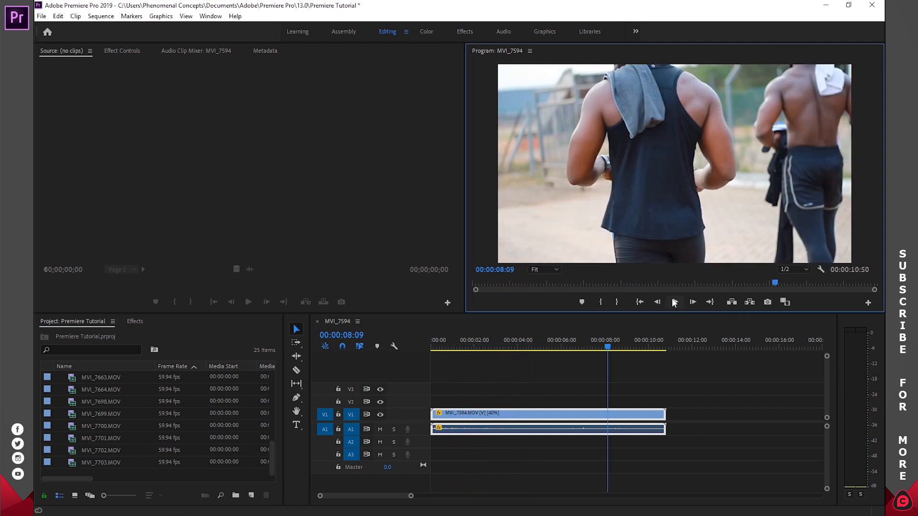
{"action": "left_click", "coordinate": [674, 302]}
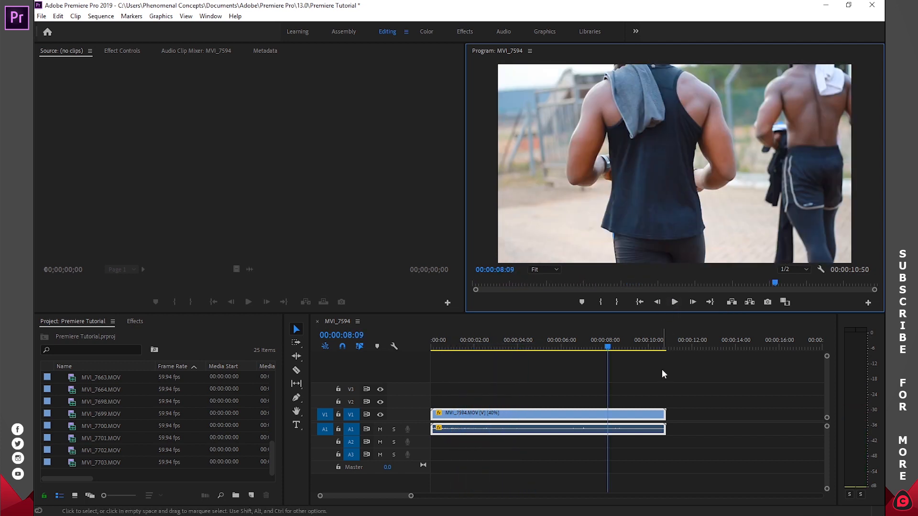
{"action": "left_click", "coordinate": [648, 399]}
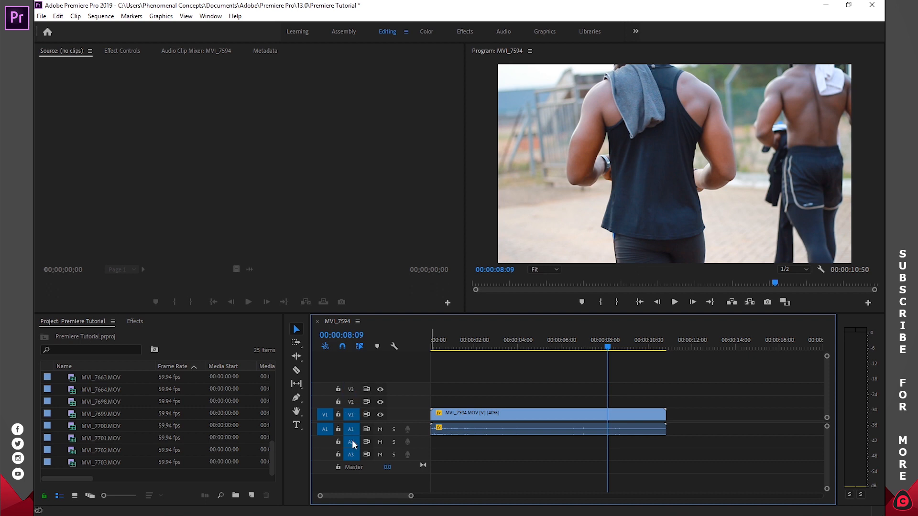
{"action": "left_click", "coordinate": [446, 414]}
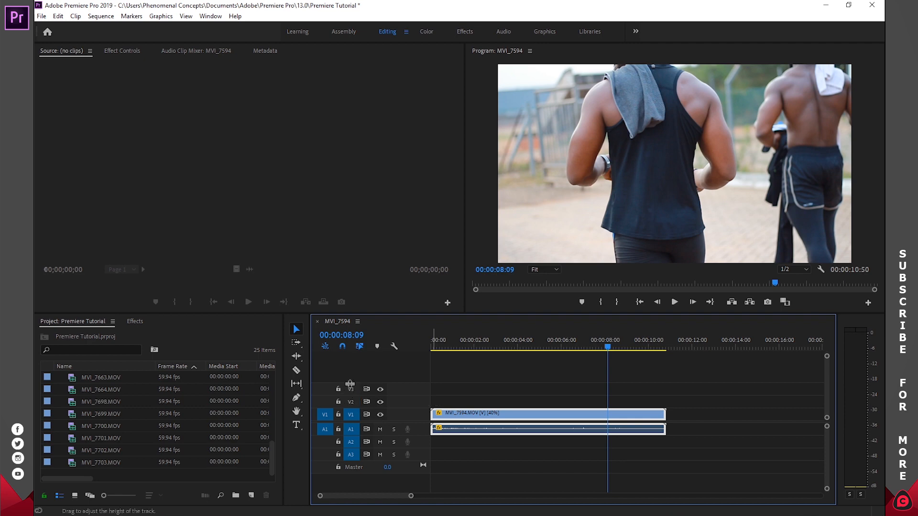
Switch to File Explorer and import "(No Copyright) Trailer Sport Action Motivational" from the Music NCS folder into the Premiere project
{"action": "left_click", "coordinate": [446, 447]}
{"action": "key", "text": "alt+Tab"}
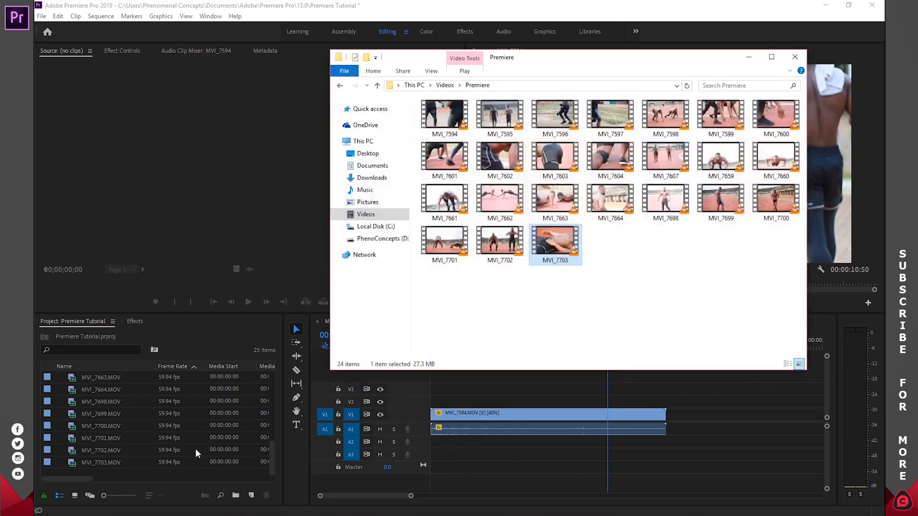
{"action": "left_click", "coordinate": [375, 192]}
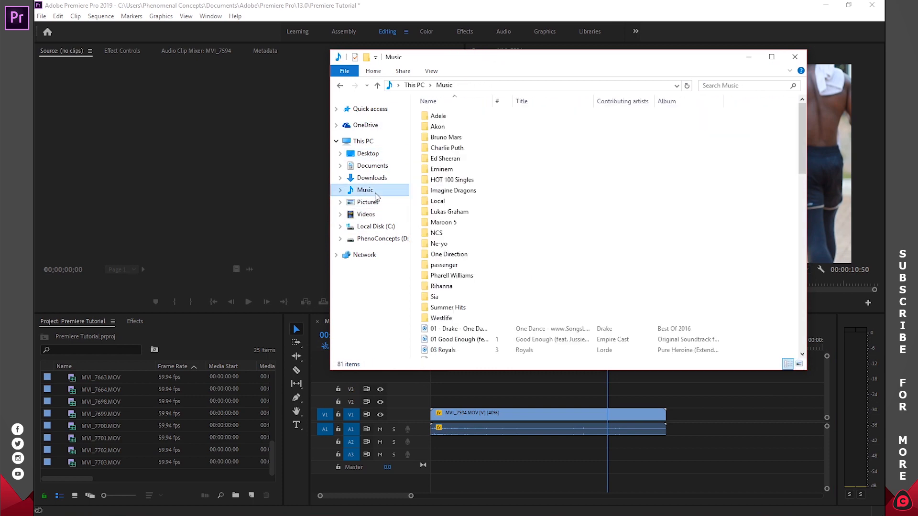
{"action": "double_click", "coordinate": [440, 233]}
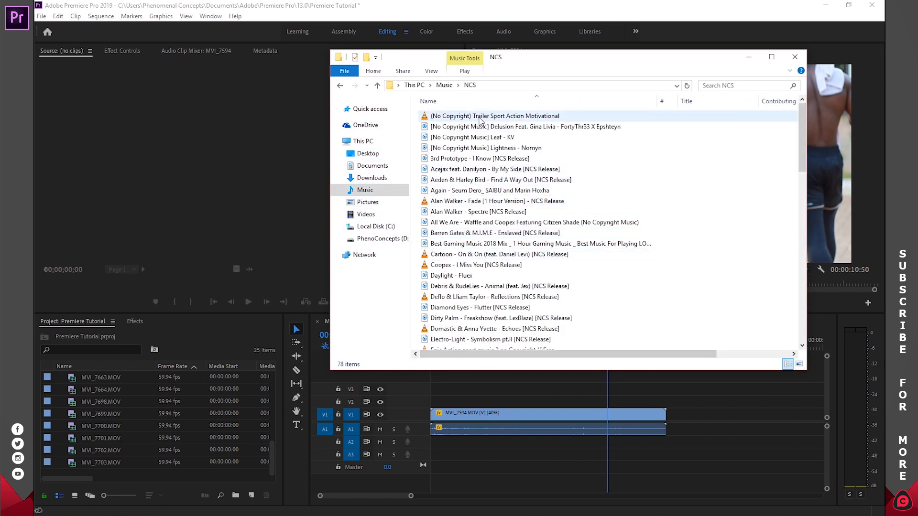
{"action": "left_click_drag", "start_coordinate": [481, 120], "coordinate": [208, 389]}
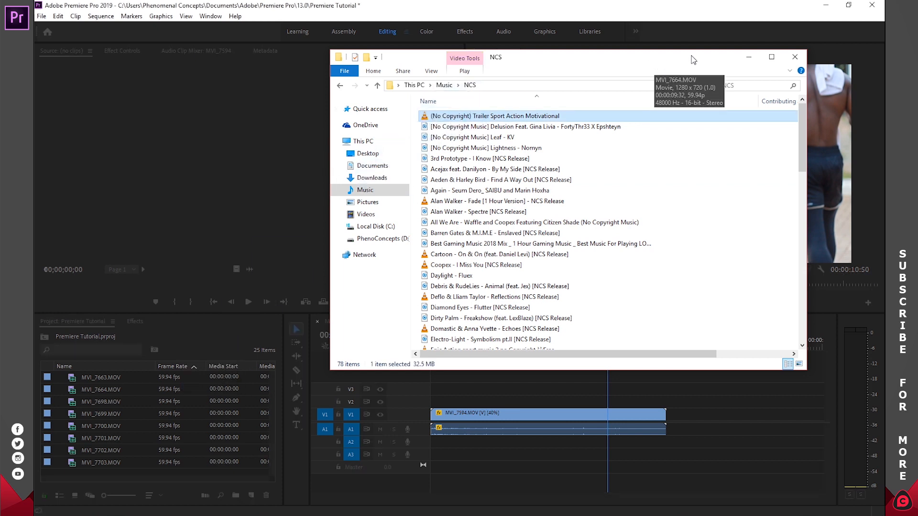
{"action": "left_click", "coordinate": [748, 57]}
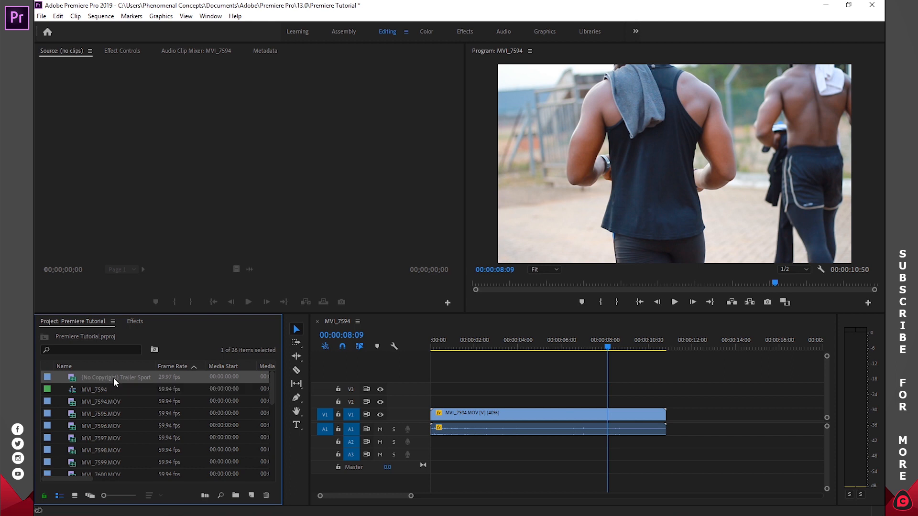
Place the trailer music file directly after the MVI_7594 clip on V1 and A1, and scrub to 00:00:14:29
{"action": "left_click_drag", "start_coordinate": [123, 380], "coordinate": [682, 435]}
{"action": "left_click", "coordinate": [687, 411]}
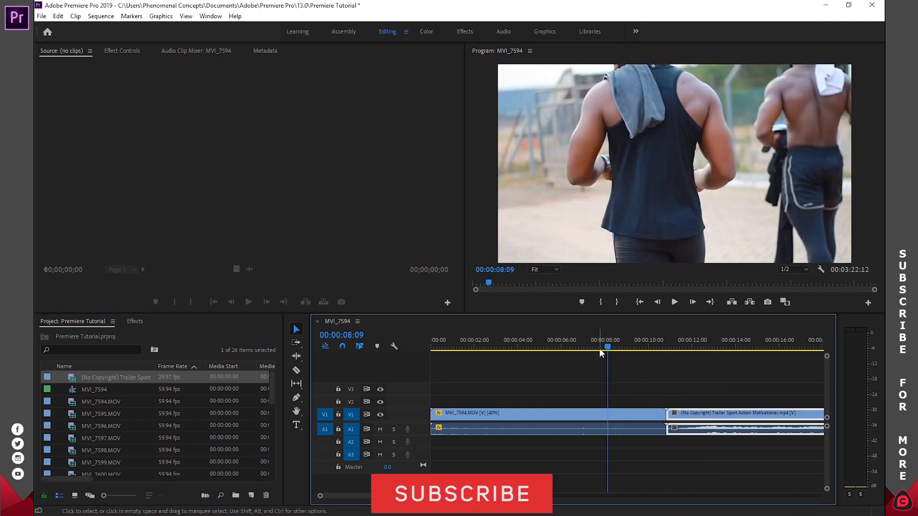
{"action": "left_click", "coordinate": [632, 347]}
{"action": "left_click_drag", "start_coordinate": [632, 348], "coordinate": [745, 347]}
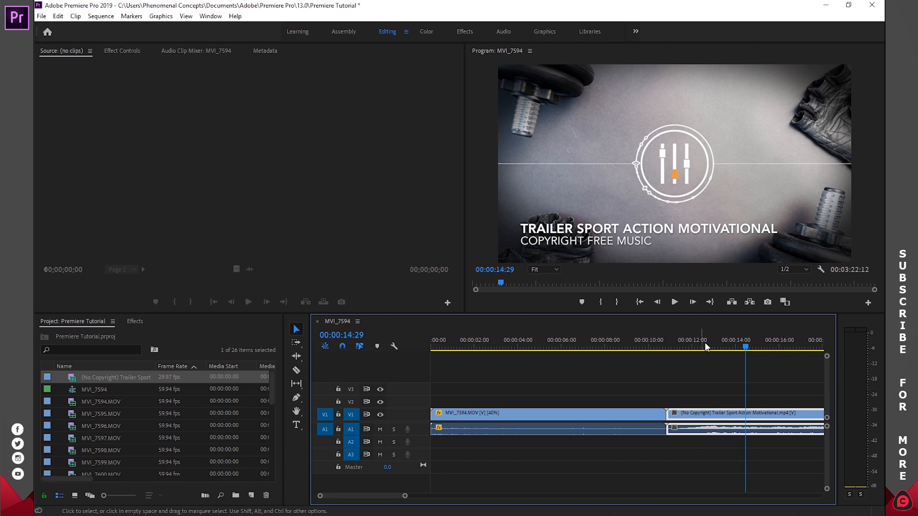
Unlink the trailer music clip, delete its video portion, and move its audio to the start of track A2
{"action": "right_click", "coordinate": [700, 416]}
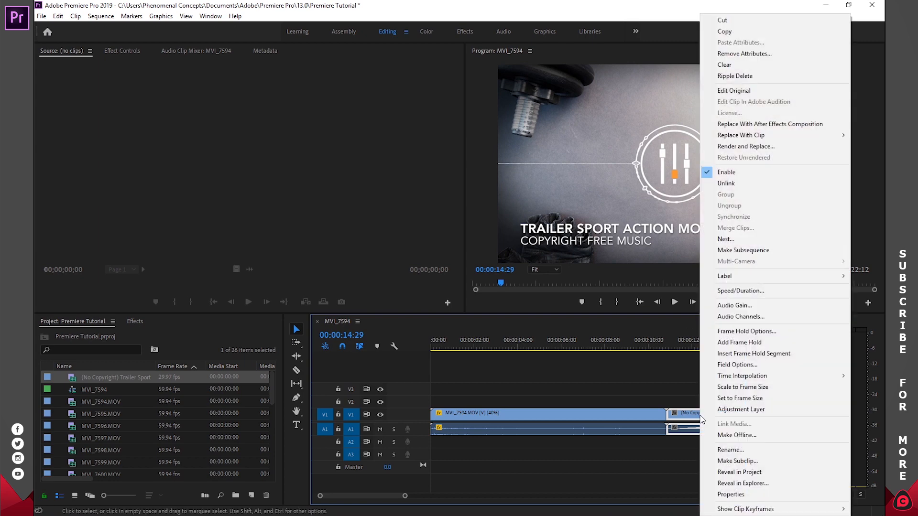
{"action": "left_click", "coordinate": [726, 183]}
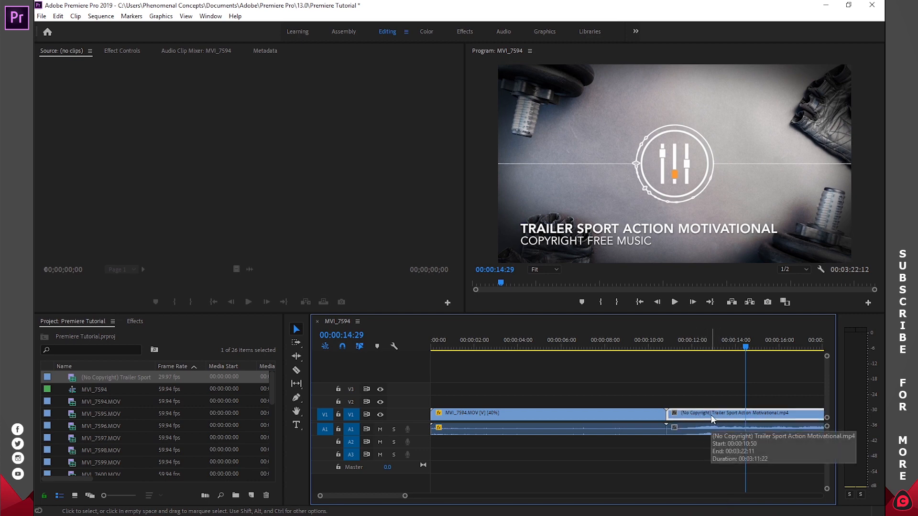
{"action": "key", "text": "Delete"}
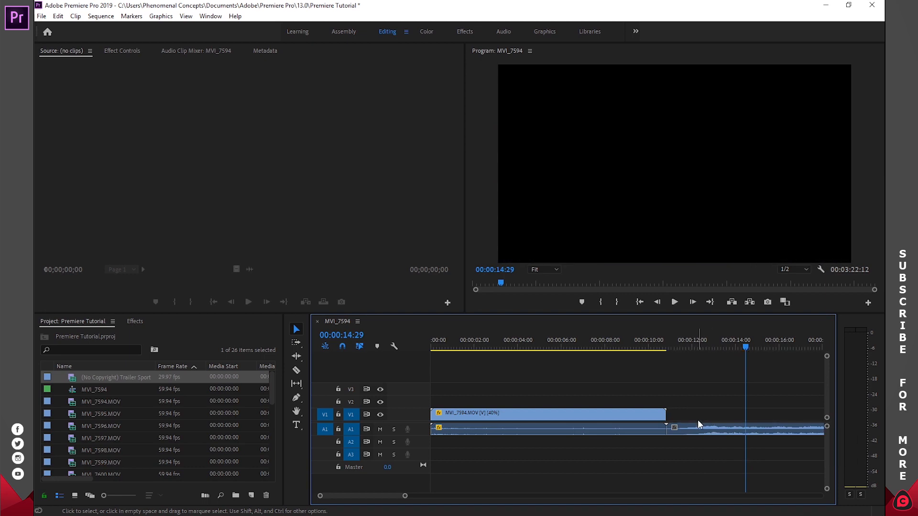
{"action": "left_click_drag", "start_coordinate": [698, 427], "coordinate": [462, 447]}
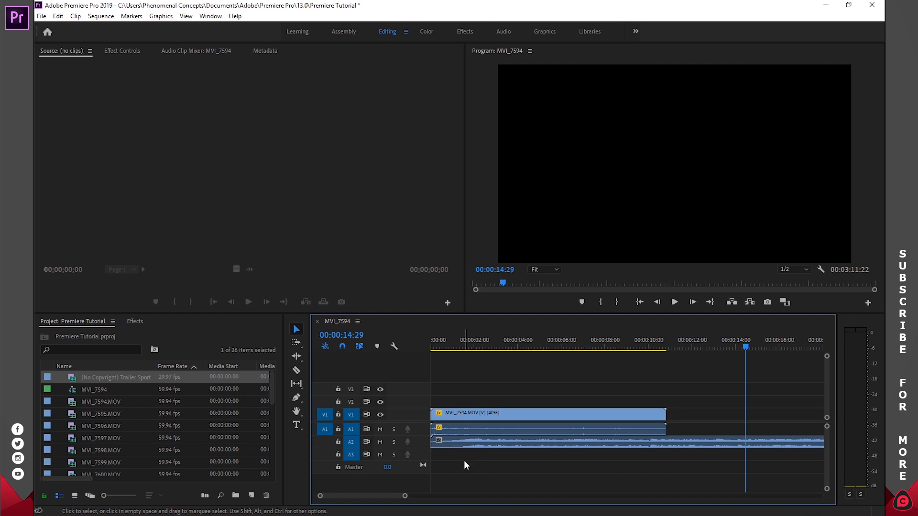
Unlink and delete the MVI_7594 clip's audio, and put the music in its place at the start of A1
{"action": "right_click", "coordinate": [481, 431]}
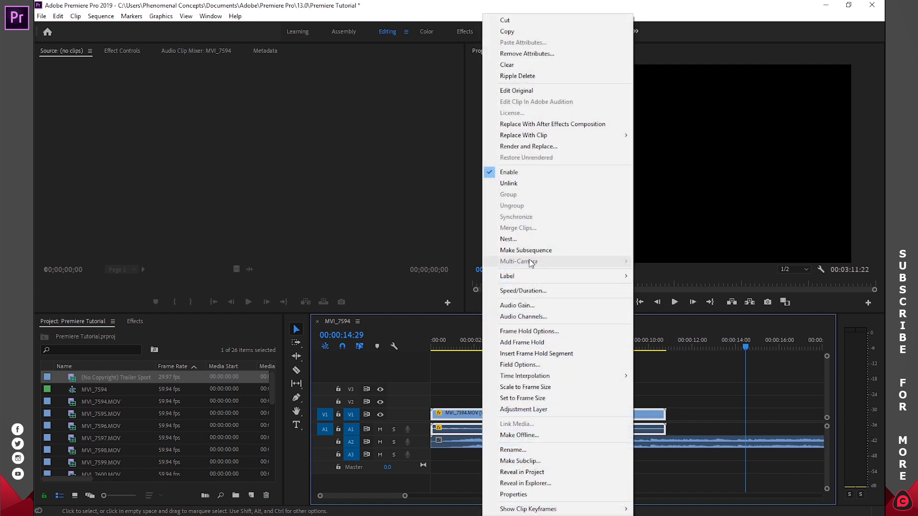
{"action": "left_click", "coordinate": [524, 184]}
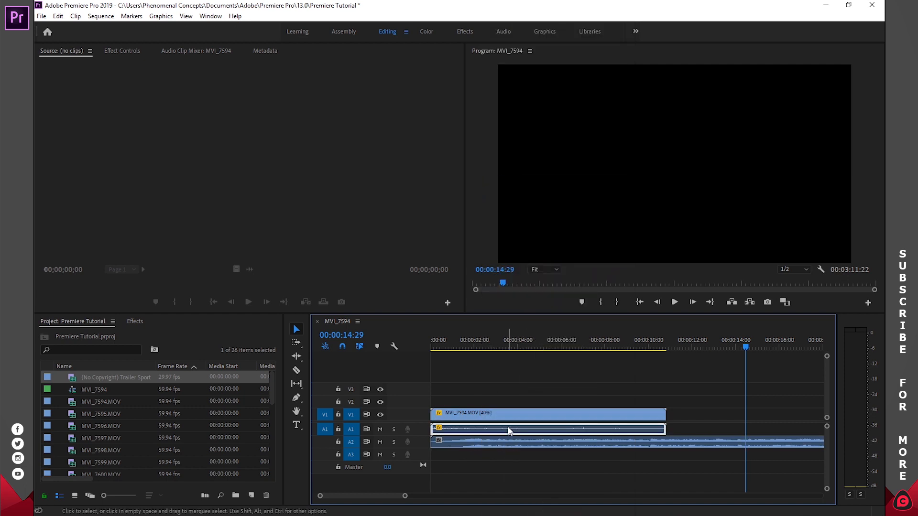
{"action": "key", "text": "Delete"}
{"action": "left_click_drag", "start_coordinate": [469, 439], "coordinate": [467, 429]}
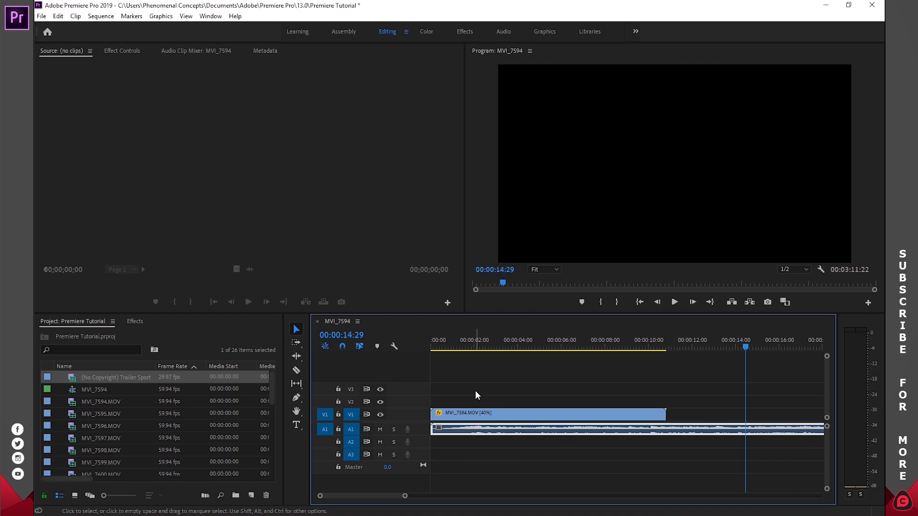
Play the sequence from its start to check the MVI_7594 footage with the music, and stop playback
{"action": "left_click", "coordinate": [496, 411]}
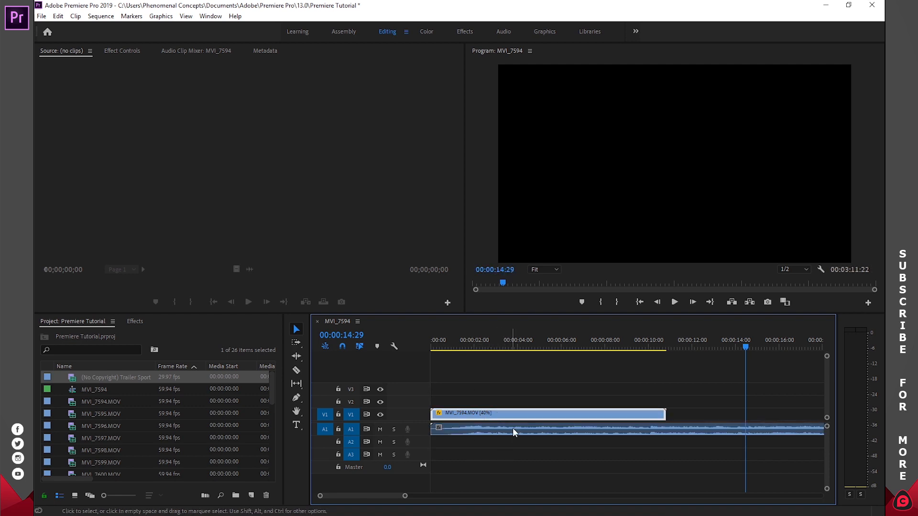
{"action": "left_click", "coordinate": [640, 301]}
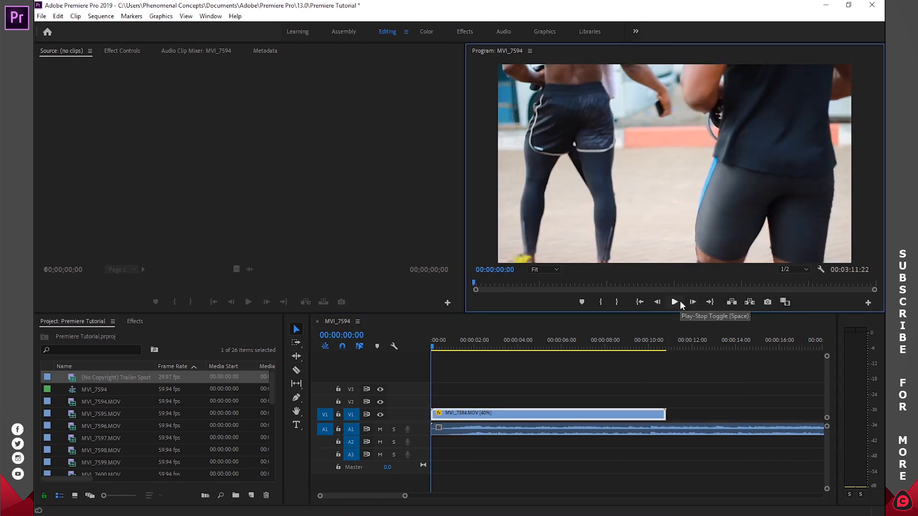
{"action": "left_click", "coordinate": [676, 303]}
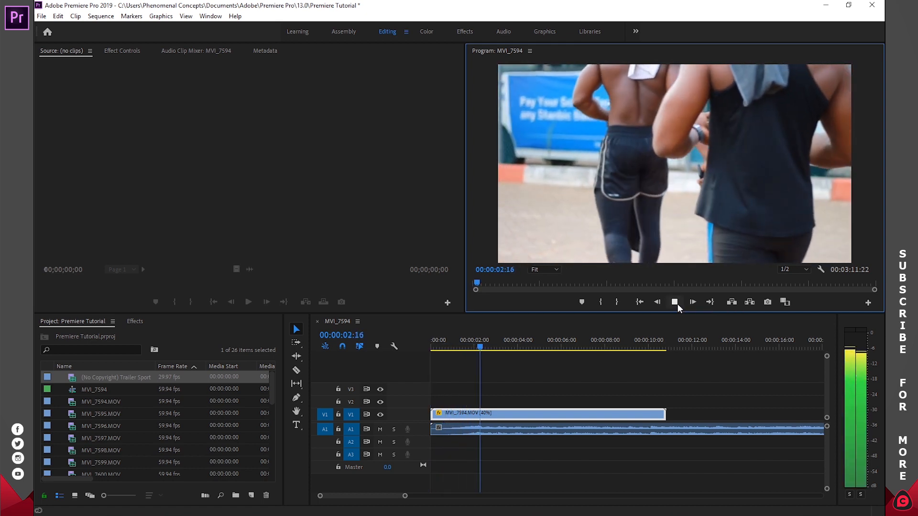
{"action": "left_click", "coordinate": [554, 437]}
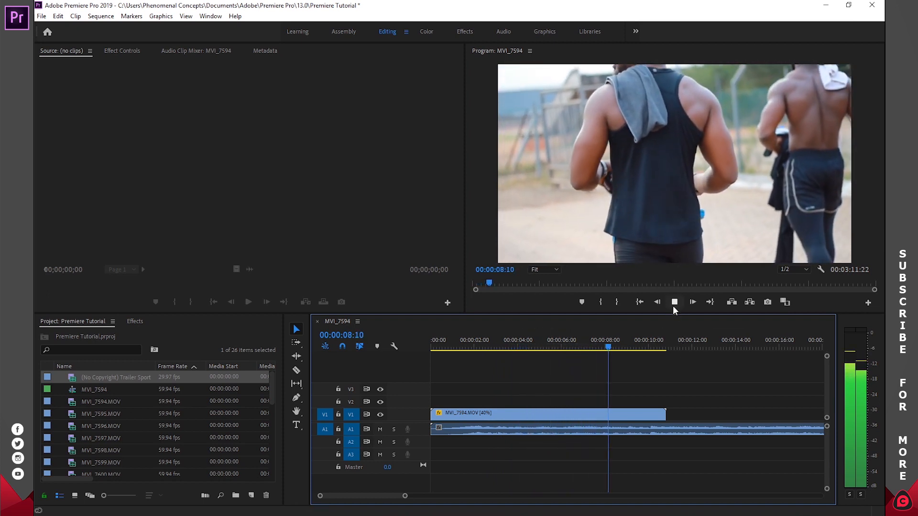
{"action": "left_click", "coordinate": [674, 302]}
Add MVI_7595.MOV and MVI_7596.MOV to V2 and A2, starting where the MVI_7594 clip ends
{"action": "left_click", "coordinate": [99, 413]}
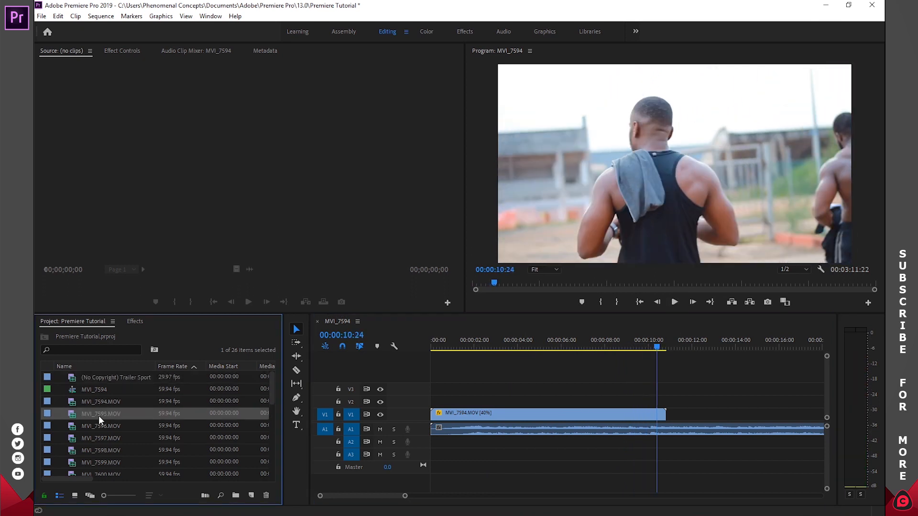
{"action": "left_click", "coordinate": [99, 426], "text": "shift"}
{"action": "left_click_drag", "start_coordinate": [95, 412], "coordinate": [755, 406]}
{"action": "scroll", "coordinate": [593, 396], "scroll_direction": "down", "scroll_amount": 3}
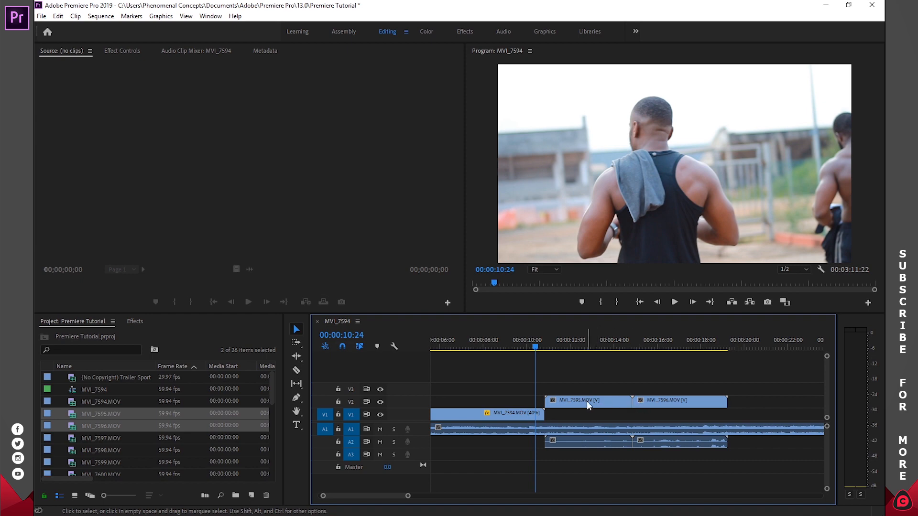
{"action": "scroll", "coordinate": [520, 385], "scroll_direction": "up", "scroll_amount": 3}
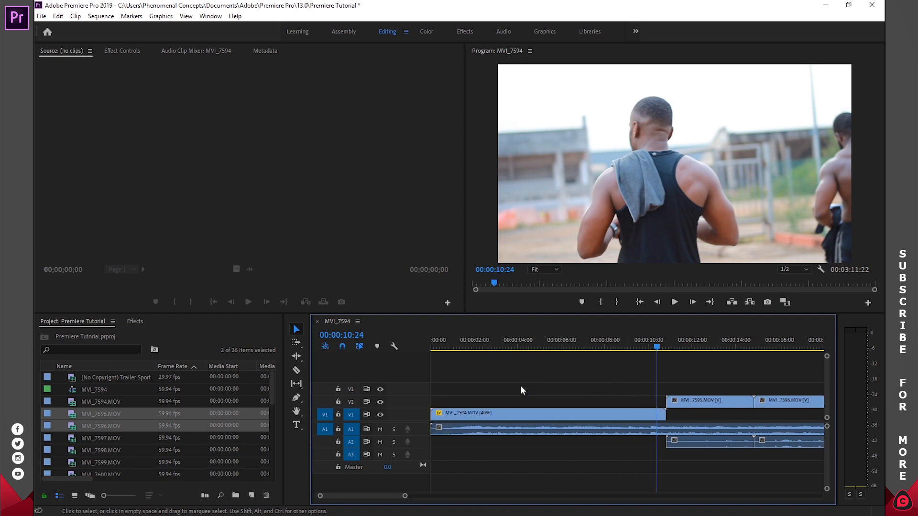
Move the MVI_7595 clip on V2 earlier so that it overlaps the last part of MVI_7594 on V1
{"action": "left_click_drag", "start_coordinate": [643, 344], "coordinate": [576, 348]}
{"action": "left_click_drag", "start_coordinate": [690, 401], "coordinate": [602, 398]}
{"action": "mouse_move", "coordinate": [574, 345]}
{"action": "left_mouse_down"}
{"action": "mouse_move", "coordinate": [594, 345]}
{"action": "mouse_move", "coordinate": [558, 345]}
{"action": "left_mouse_up"}
{"action": "left_click", "coordinate": [548, 414]}
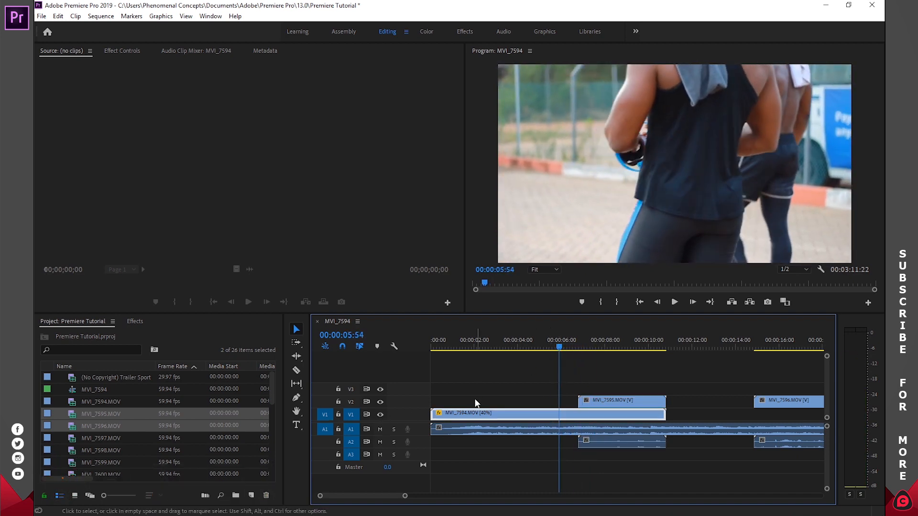
Mute track A1 and scrub through the overlapping clips to 00:00:09:20 to see which track shows on top
{"action": "left_click", "coordinate": [379, 429]}
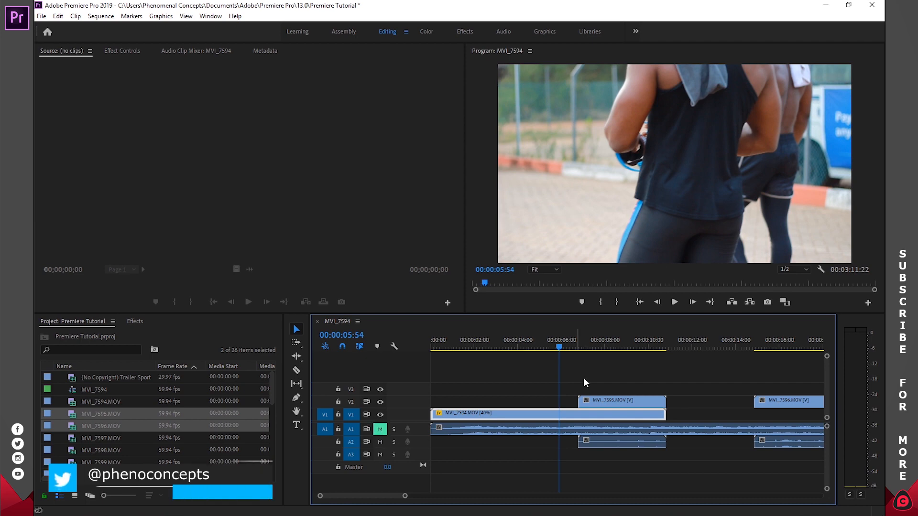
{"action": "left_click_drag", "start_coordinate": [555, 345], "coordinate": [593, 347]}
{"action": "left_click", "coordinate": [623, 404]}
{"action": "left_click", "coordinate": [617, 415]}
{"action": "left_click_drag", "start_coordinate": [591, 347], "coordinate": [633, 351]}
Close the gap on V2 by moving MVI_7596 directly after MVI_7595, and scrub to 00:00:09:57
{"action": "right_click", "coordinate": [701, 401]}
{"action": "left_click", "coordinate": [773, 400]}
{"action": "left_click_drag", "start_coordinate": [773, 401], "coordinate": [689, 403]}
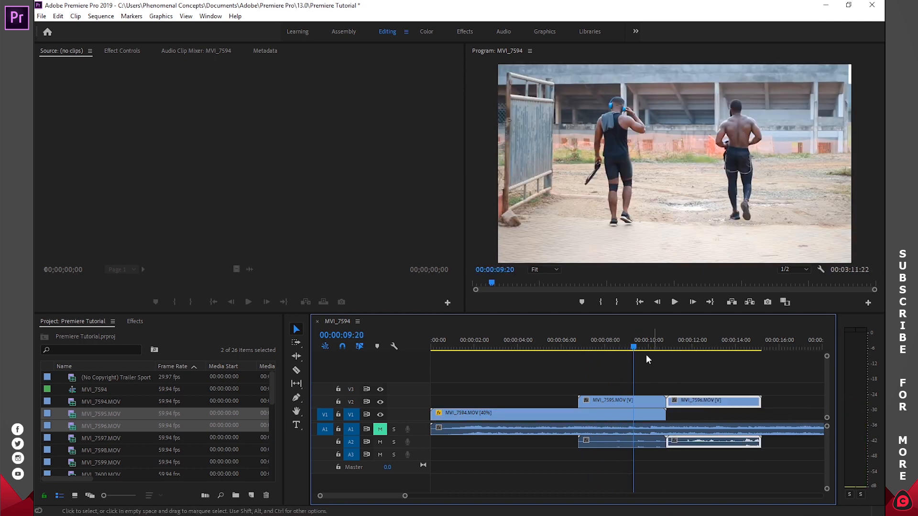
{"action": "mouse_move", "coordinate": [636, 341]}
{"action": "left_mouse_down"}
{"action": "mouse_move", "coordinate": [680, 346]}
{"action": "mouse_move", "coordinate": [648, 350]}
{"action": "left_mouse_up"}
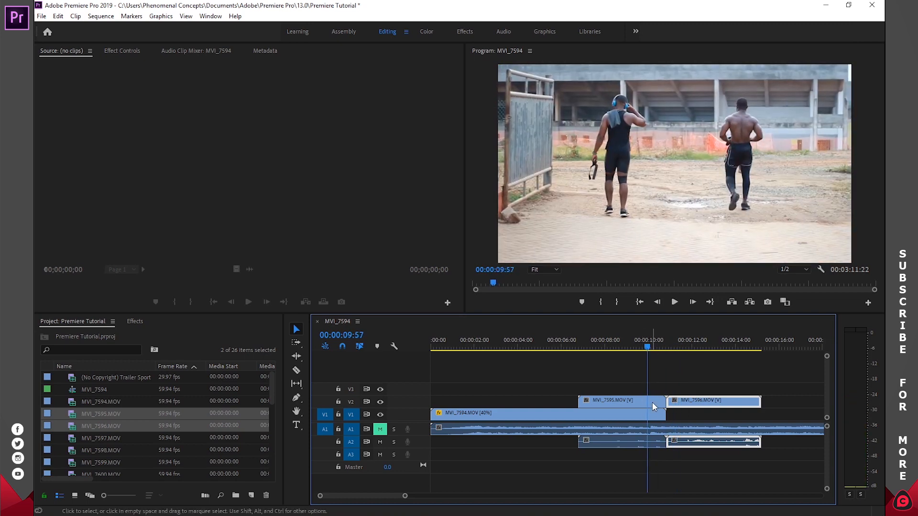
Unmute track A1 and select the music clip on it
{"action": "left_click", "coordinate": [380, 431]}
{"action": "left_click", "coordinate": [521, 446]}
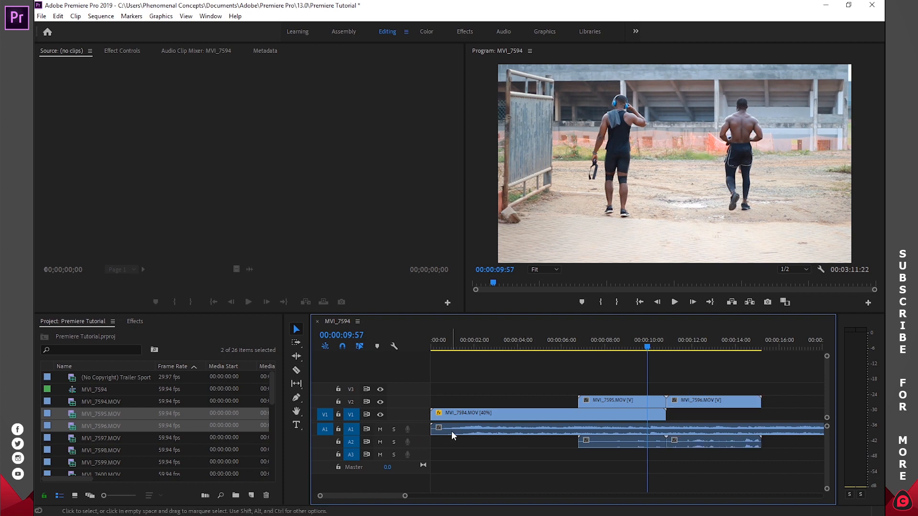
{"action": "left_click", "coordinate": [452, 431]}
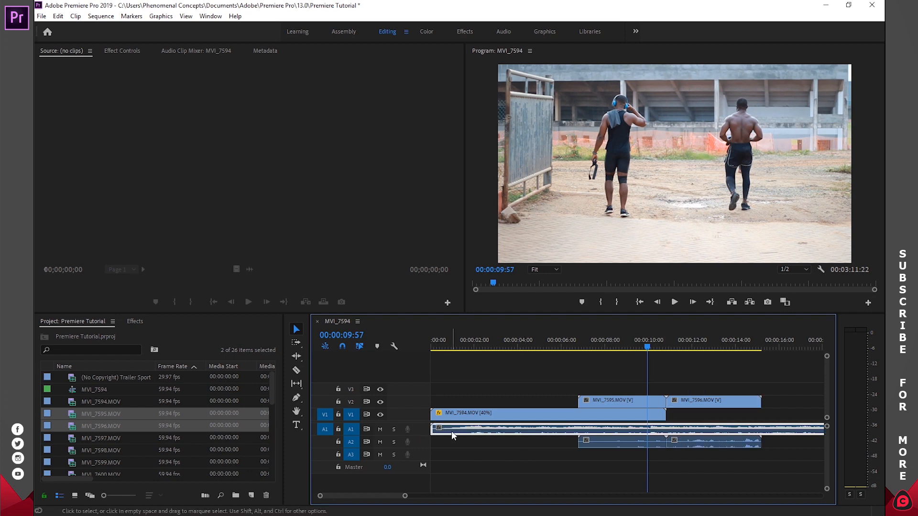
Mute track A1 and play from 00:00:05:34 to hear only the A2 clip audio, and stop playback
{"action": "left_click", "coordinate": [382, 430]}
{"action": "left_click_drag", "start_coordinate": [564, 340], "coordinate": [552, 340]}
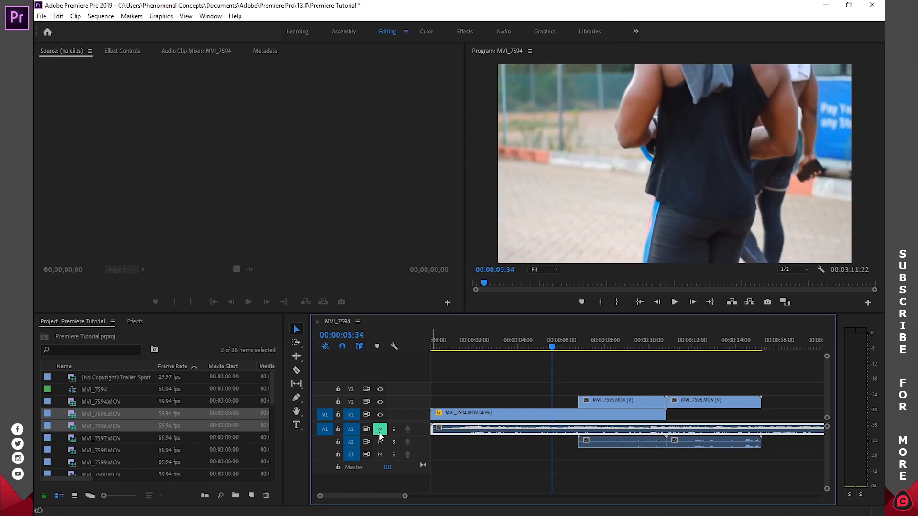
{"action": "left_click", "coordinate": [674, 302]}
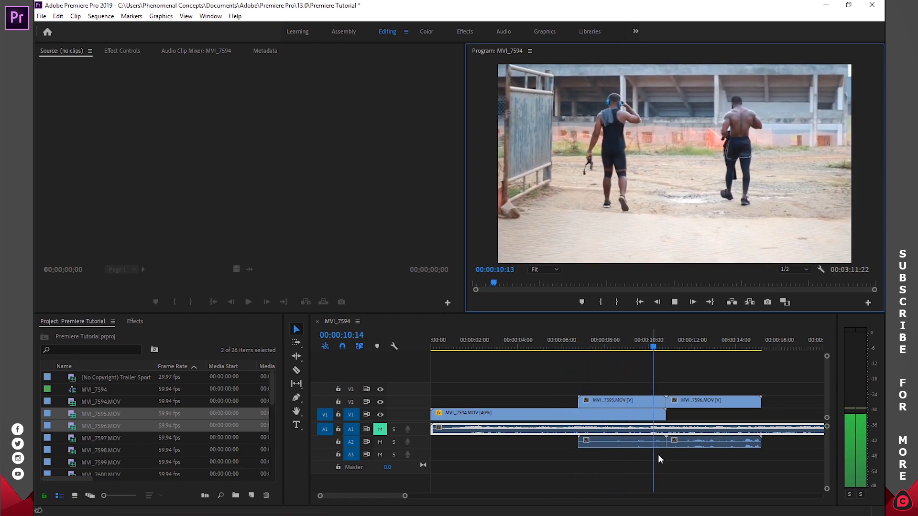
{"action": "left_click", "coordinate": [636, 443]}
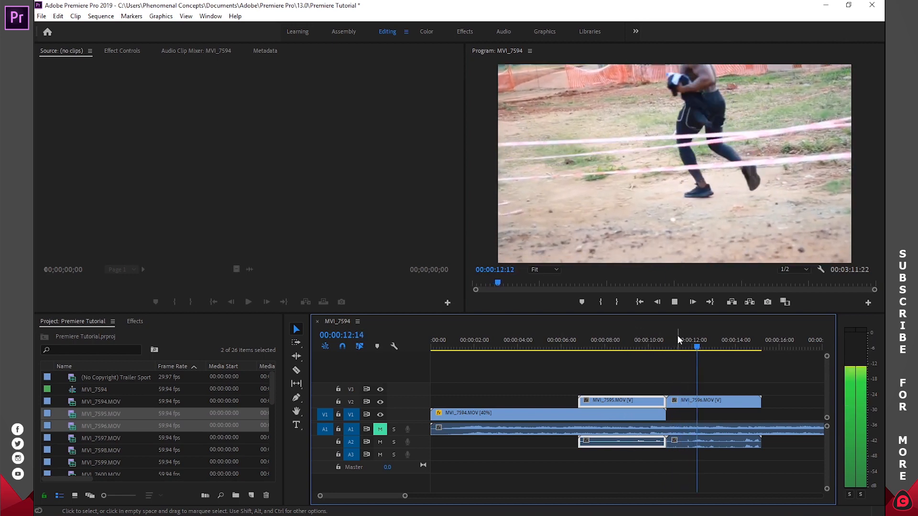
{"action": "left_click", "coordinate": [674, 302]}
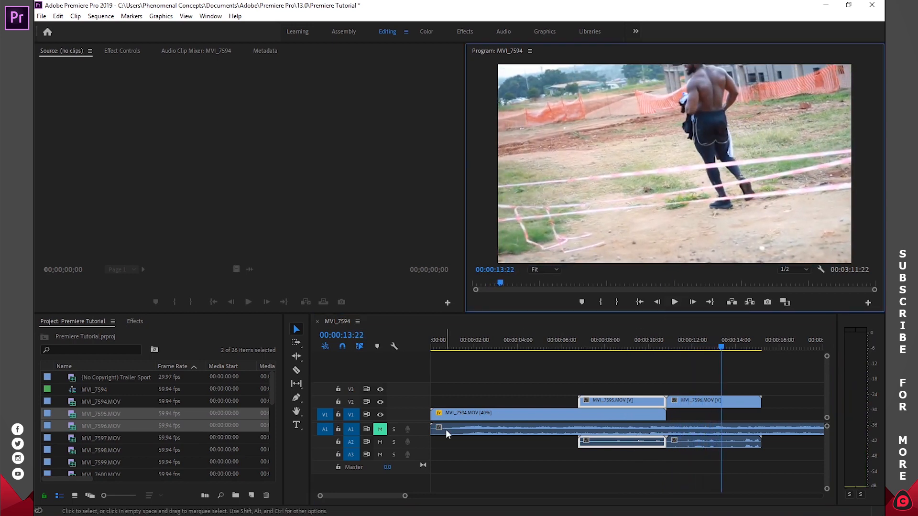
Mute track A2 instead of A1, play from 00:00:06:26 to hear only the music, and unmute A2
{"action": "left_click", "coordinate": [380, 429]}
{"action": "left_click", "coordinate": [380, 441]}
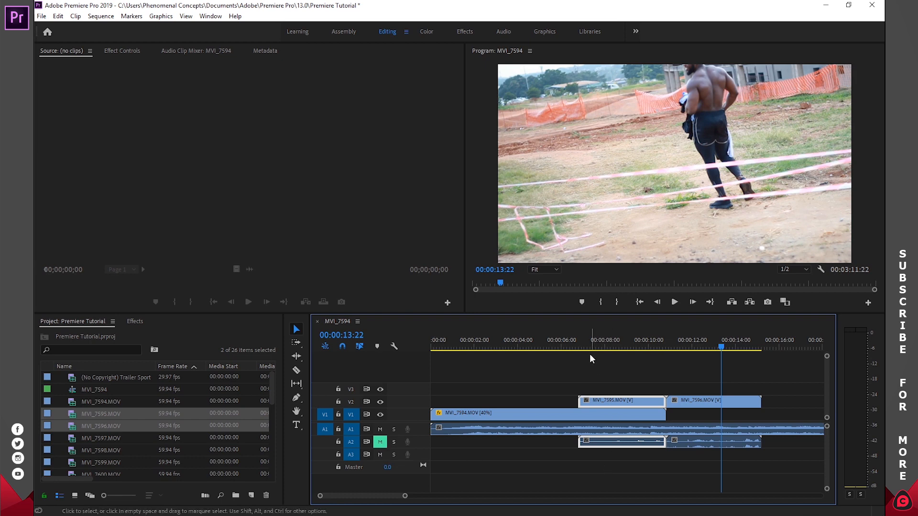
{"action": "left_click", "coordinate": [571, 342]}
{"action": "left_click", "coordinate": [558, 430]}
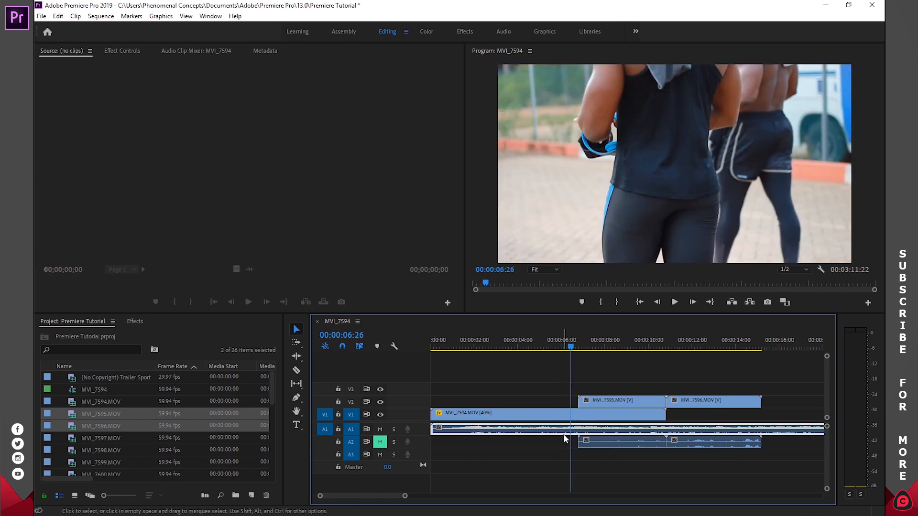
{"action": "left_click", "coordinate": [674, 302]}
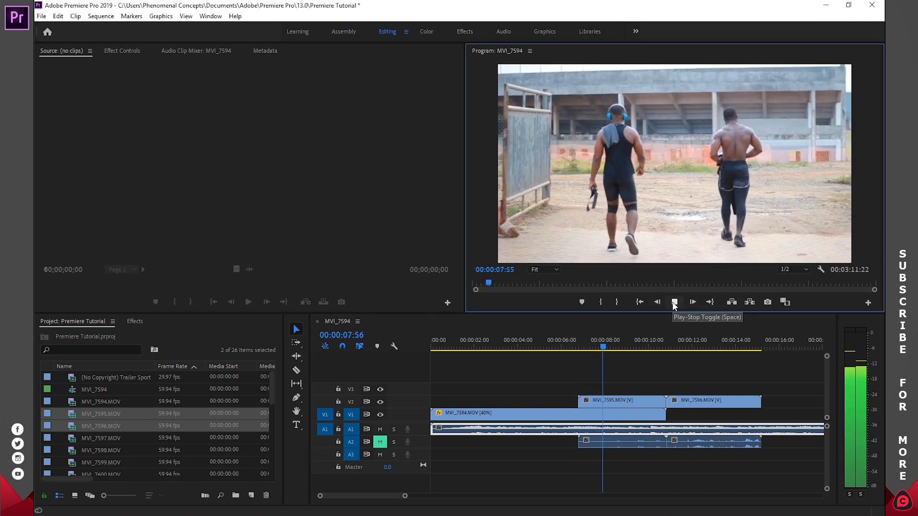
{"action": "key", "text": "space"}
{"action": "left_click", "coordinate": [381, 442]}
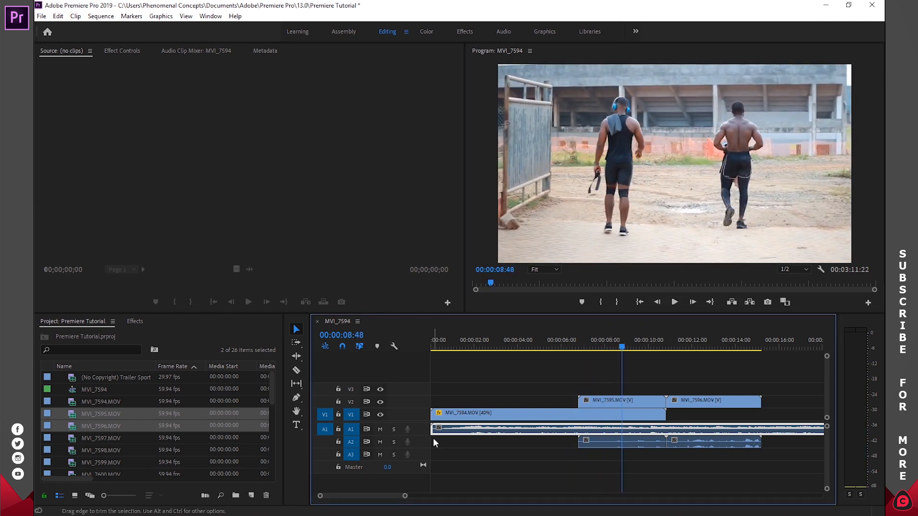
Solo track A1, turn the solo off again, and select the music clip and the MVI_7595 clip on the audio tracks
{"action": "left_click", "coordinate": [395, 430]}
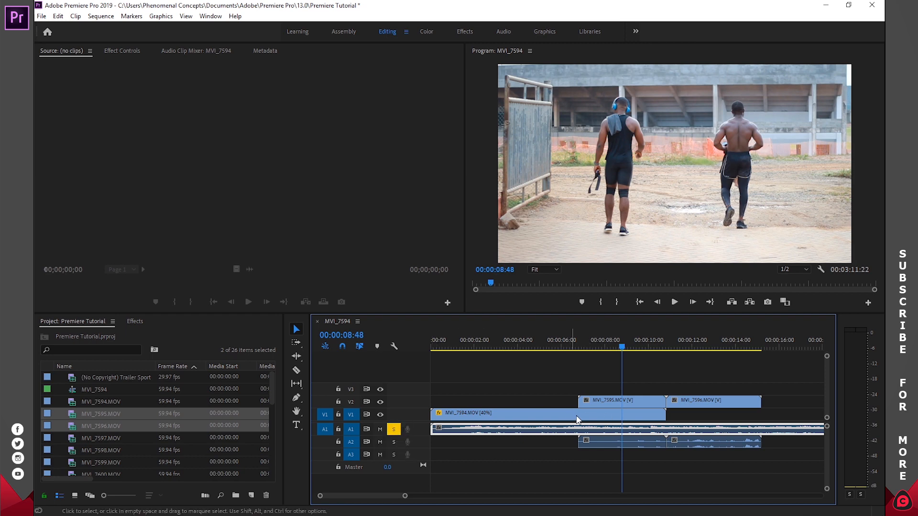
{"action": "left_click", "coordinate": [603, 471]}
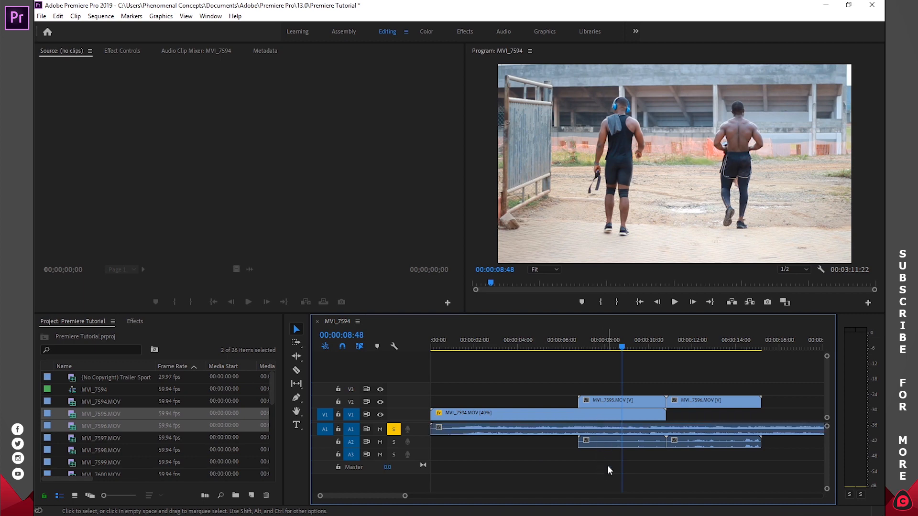
{"action": "left_click", "coordinate": [471, 436]}
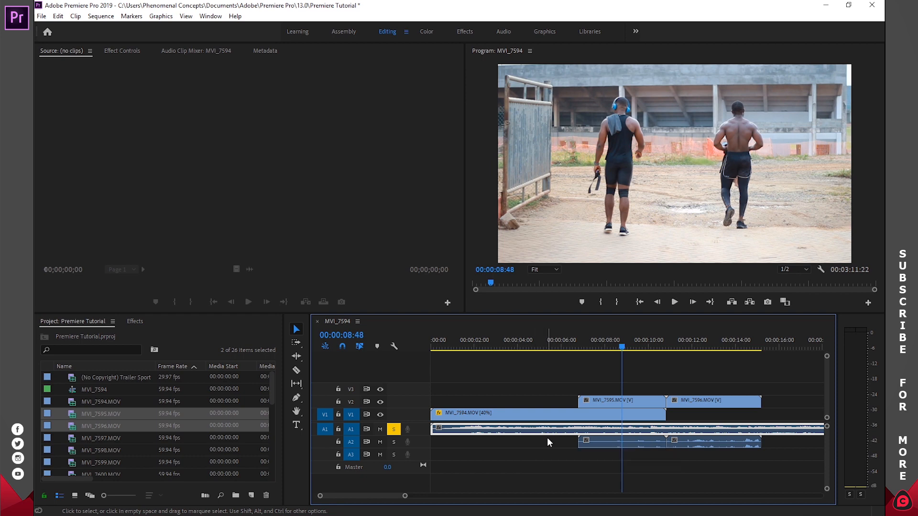
{"action": "left_click", "coordinate": [628, 447]}
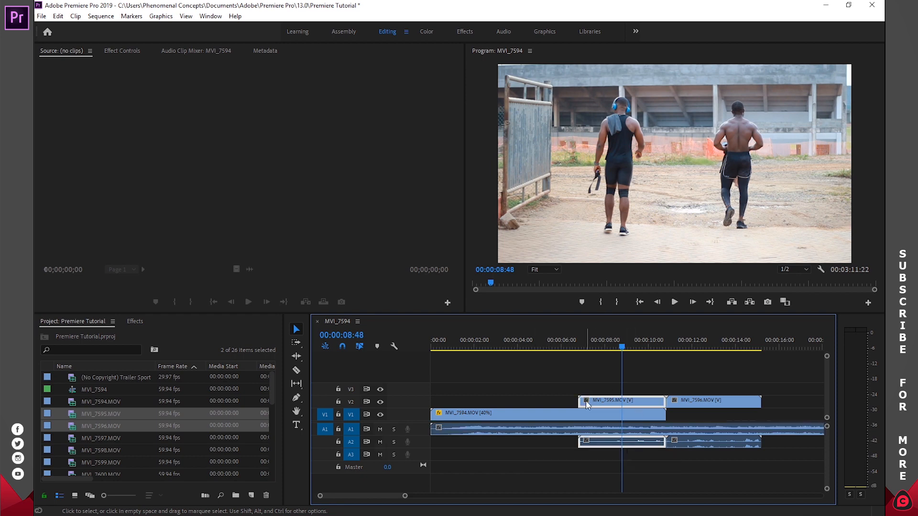
{"action": "left_click", "coordinate": [619, 432]}
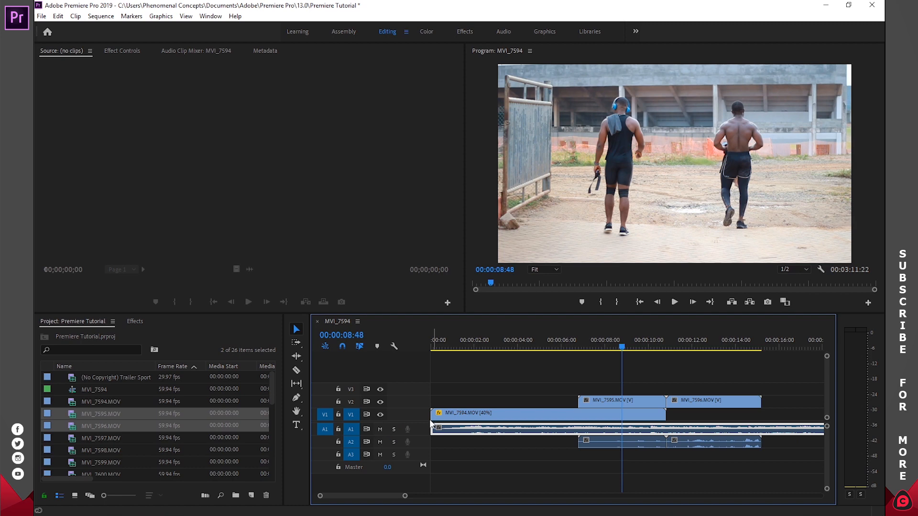
{"action": "left_click", "coordinate": [609, 441]}
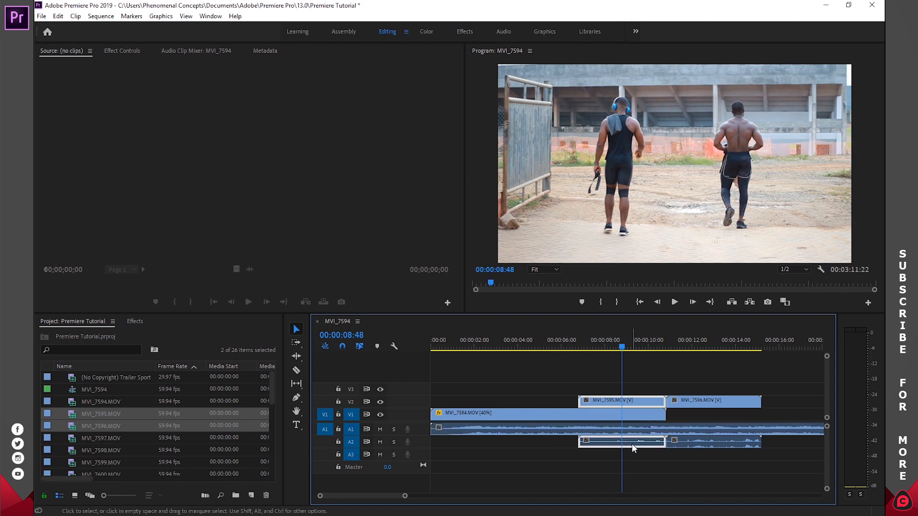
Move MVI_7596 up to V3 so it overlaps the end of MVI_7595, and scrub to 00:00:11:21
{"action": "left_click_drag", "start_coordinate": [618, 348], "coordinate": [586, 350]}
{"action": "left_click", "coordinate": [688, 406]}
{"action": "left_click_drag", "start_coordinate": [688, 405], "coordinate": [655, 389]}
{"action": "left_click", "coordinate": [600, 348]}
{"action": "left_click_drag", "start_coordinate": [601, 349], "coordinate": [678, 349]}
{"action": "left_click", "coordinate": [700, 371]}
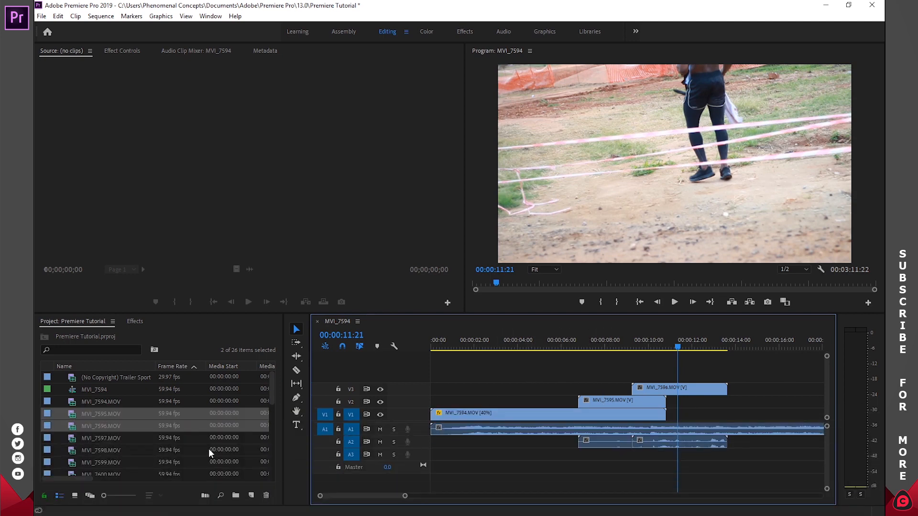
Open MVI_7597.MOV from the project bin in the Source Monitor, leaving its name unchanged
{"action": "left_click", "coordinate": [211, 439]}
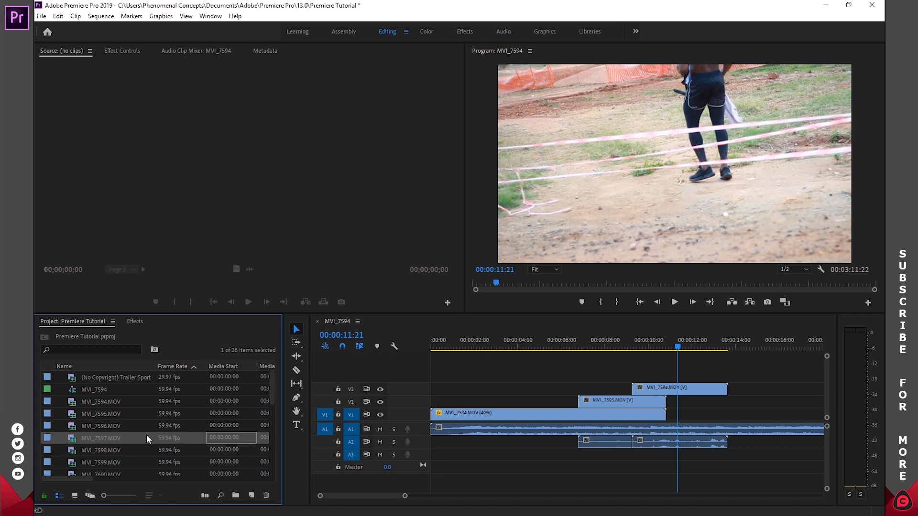
{"action": "left_click", "coordinate": [140, 439]}
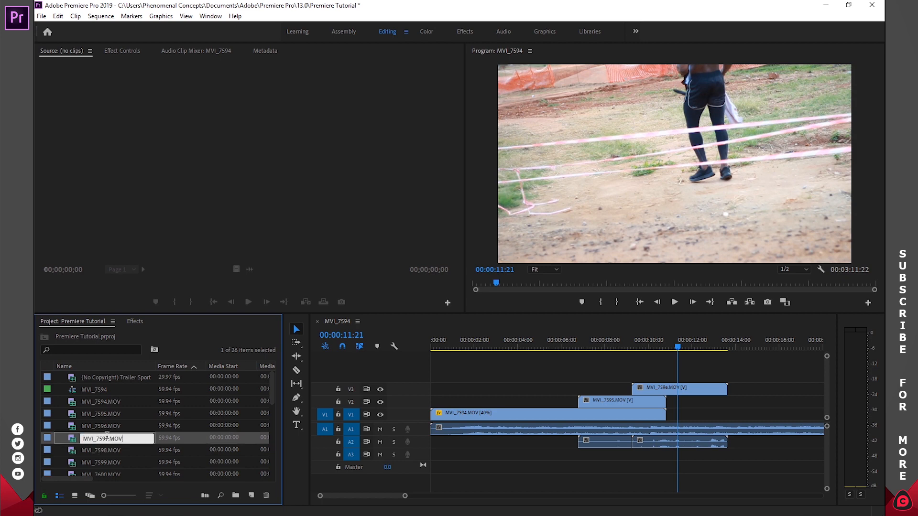
{"action": "left_click_drag", "start_coordinate": [112, 438], "coordinate": [93, 439]}
{"action": "left_click", "coordinate": [96, 438]}
{"action": "left_click", "coordinate": [186, 438]}
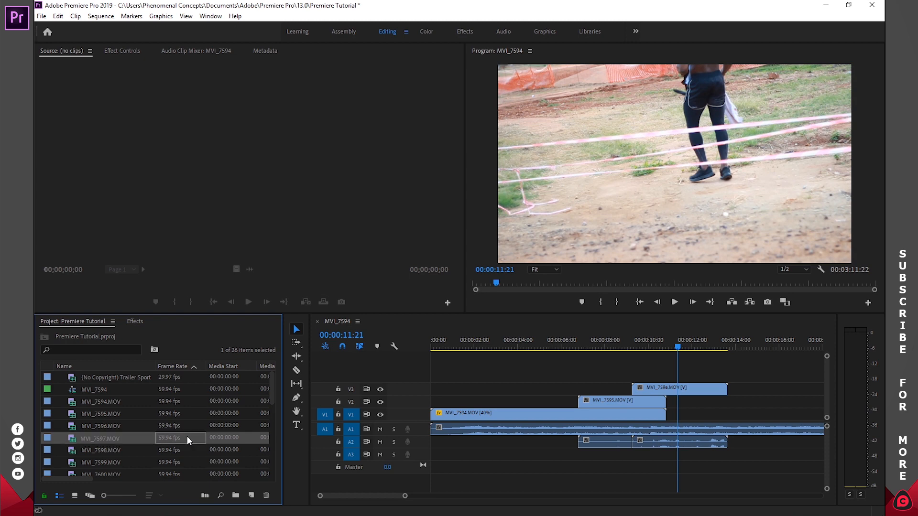
{"action": "double_click", "coordinate": [193, 436]}
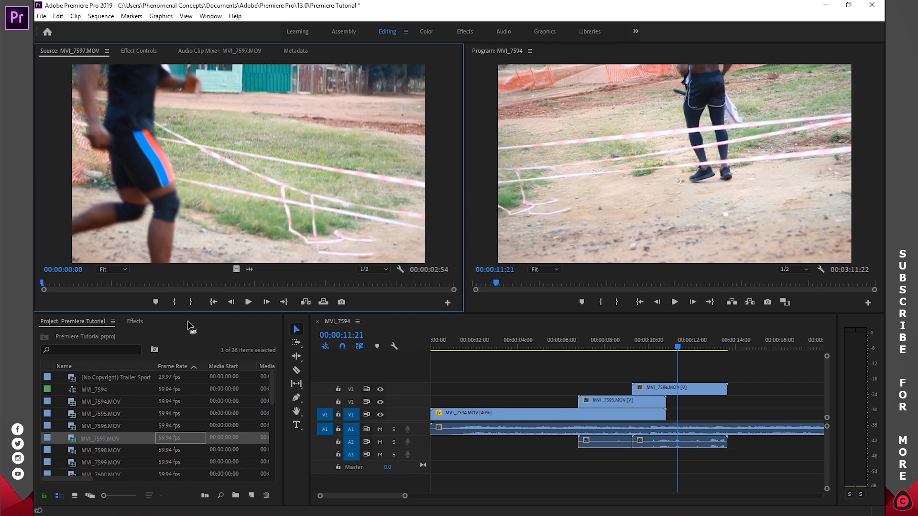
Preview MVI_7597 in the Source Monitor, stop playback, and scrub to 00:00:01:55
{"action": "left_click", "coordinate": [247, 302]}
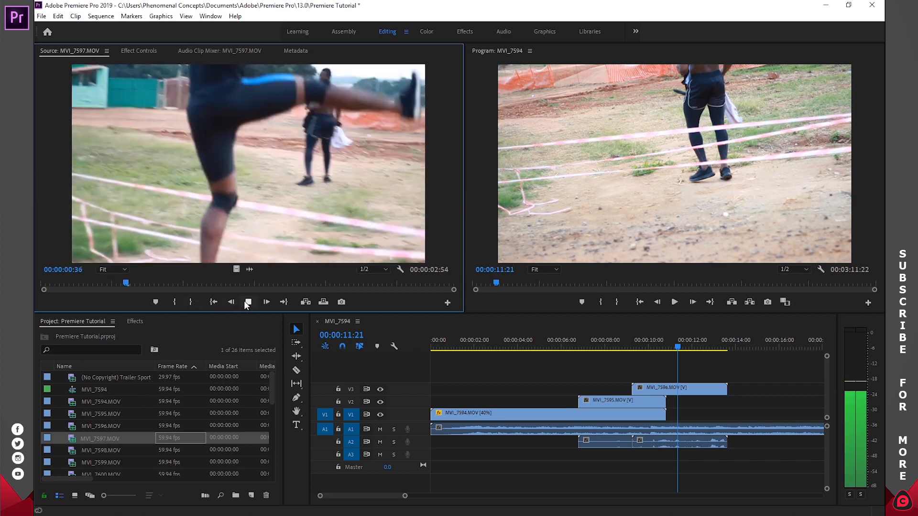
{"action": "left_click", "coordinate": [247, 302]}
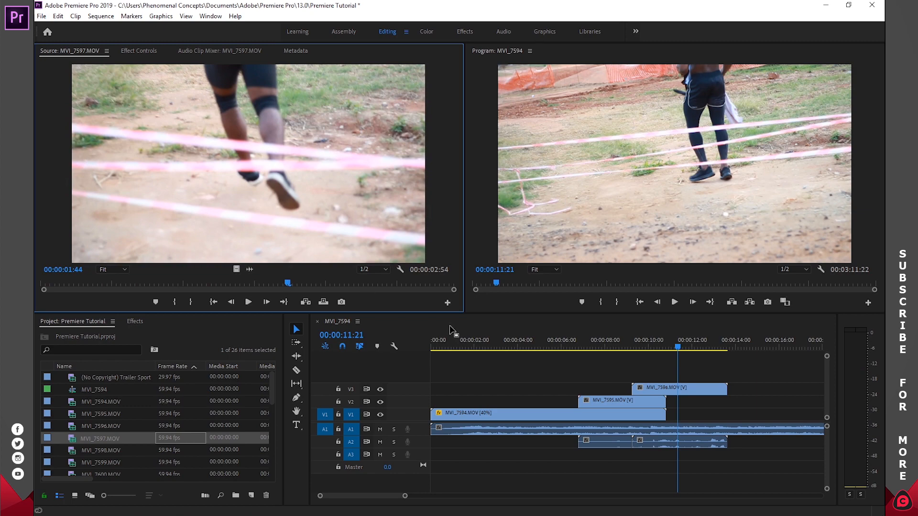
{"action": "left_click_drag", "start_coordinate": [254, 286], "coordinate": [315, 283]}
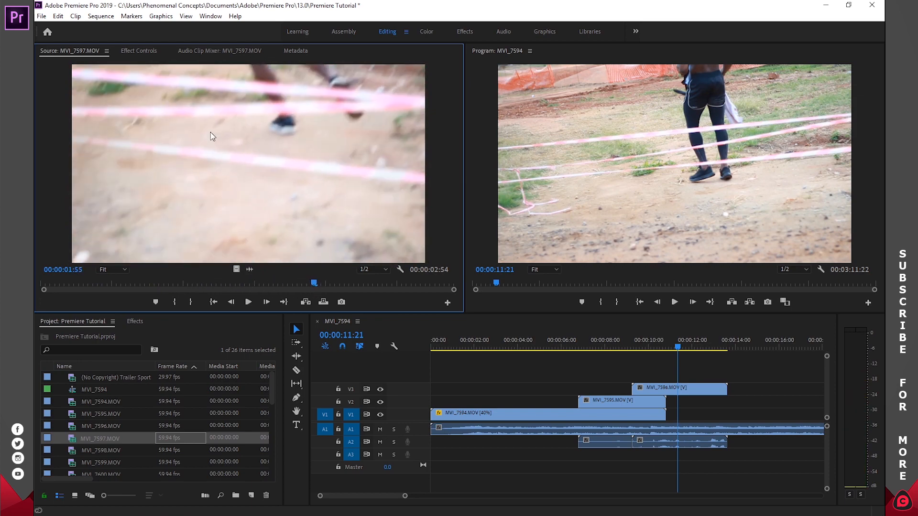
Place the full MVI_7597 clip above V3, directly after MVI_7596, scrub the sequence to 00:00:14:21, and undo the placement
{"action": "left_click_drag", "start_coordinate": [206, 119], "coordinate": [726, 372]}
{"action": "left_click_drag", "start_coordinate": [678, 346], "coordinate": [743, 342]}
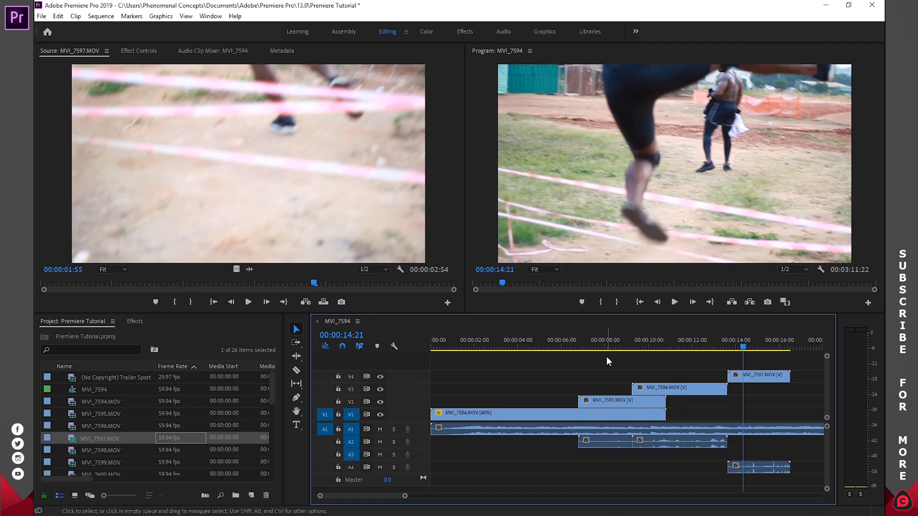
{"action": "key", "text": "ctrl+z"}
Mark the source section of MVI_7597 with an In point at 00:00:00:44 and an Out point at 00:00:01:07
{"action": "left_click_drag", "start_coordinate": [242, 283], "coordinate": [195, 283]}
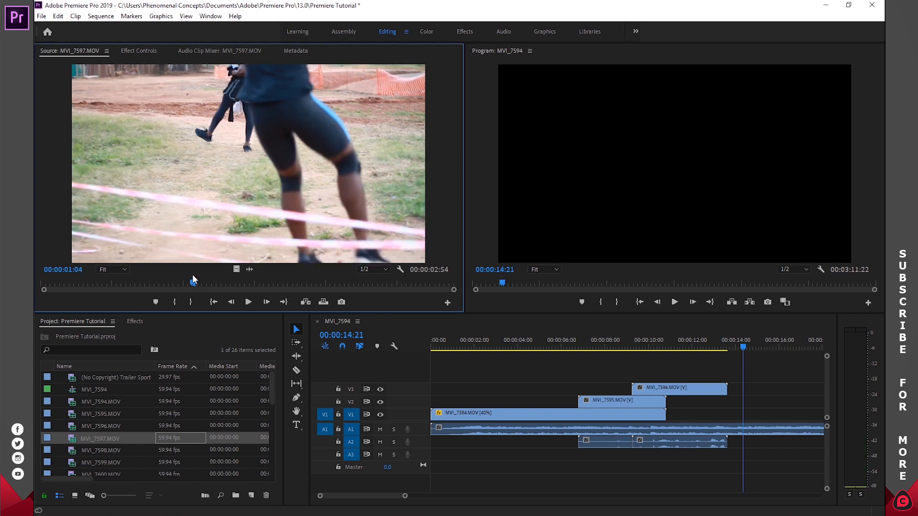
{"action": "left_click_drag", "start_coordinate": [191, 282], "coordinate": [146, 279]}
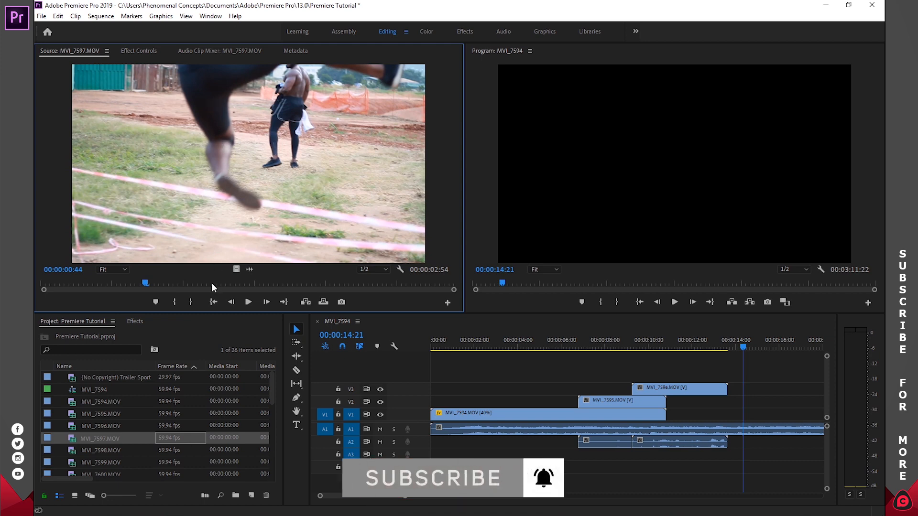
{"action": "left_click", "coordinate": [174, 302]}
{"action": "left_click", "coordinate": [149, 281]}
{"action": "left_click_drag", "start_coordinate": [149, 281], "coordinate": [200, 283]}
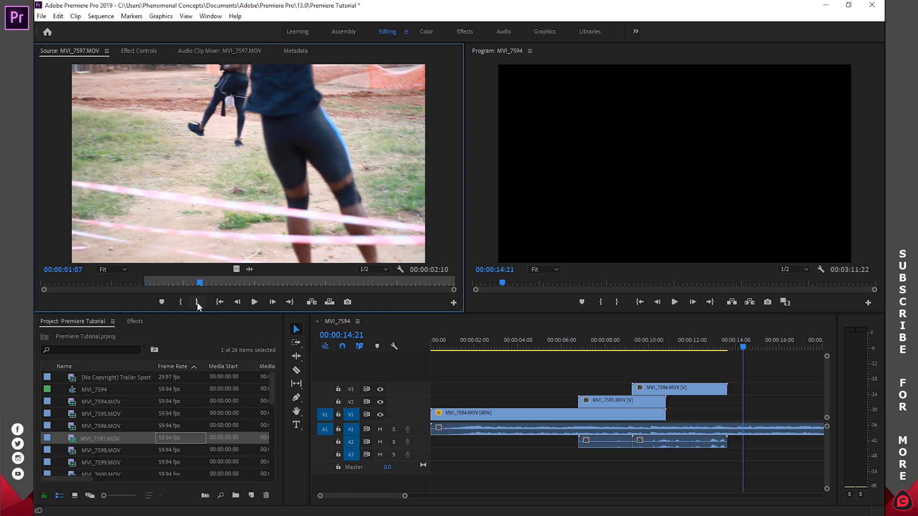
{"action": "left_click", "coordinate": [197, 303]}
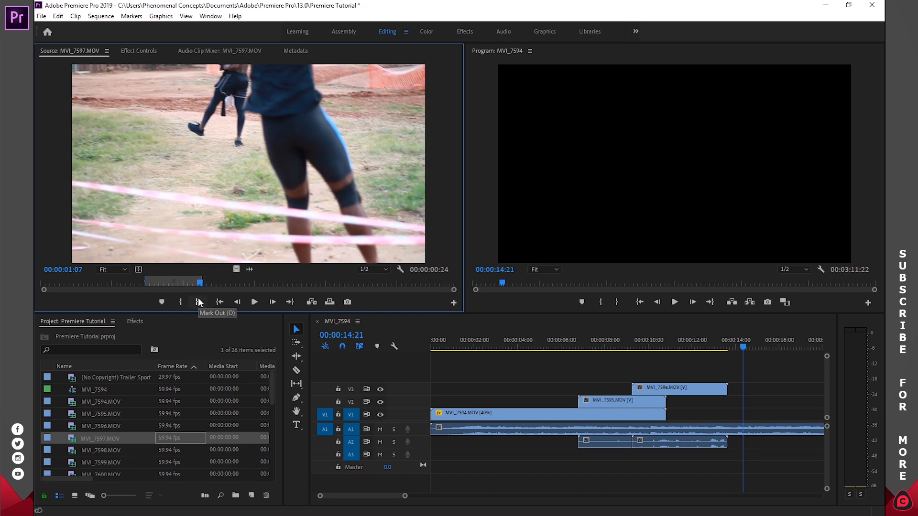
Place the marked MVI_7597 section on V3 after MVI_7596, scrub to 00:00:14:05 to check it, and delete it from the sequence
{"action": "left_click_drag", "start_coordinate": [199, 151], "coordinate": [736, 394]}
{"action": "left_click", "coordinate": [735, 348]}
{"action": "left_click_drag", "start_coordinate": [736, 349], "coordinate": [737, 349]}
{"action": "left_click", "coordinate": [738, 394]}
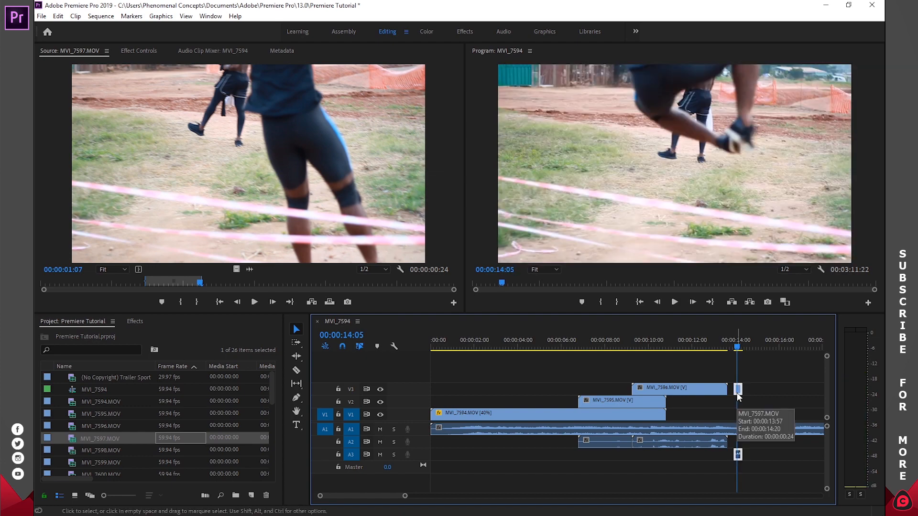
{"action": "key", "text": "Delete"}
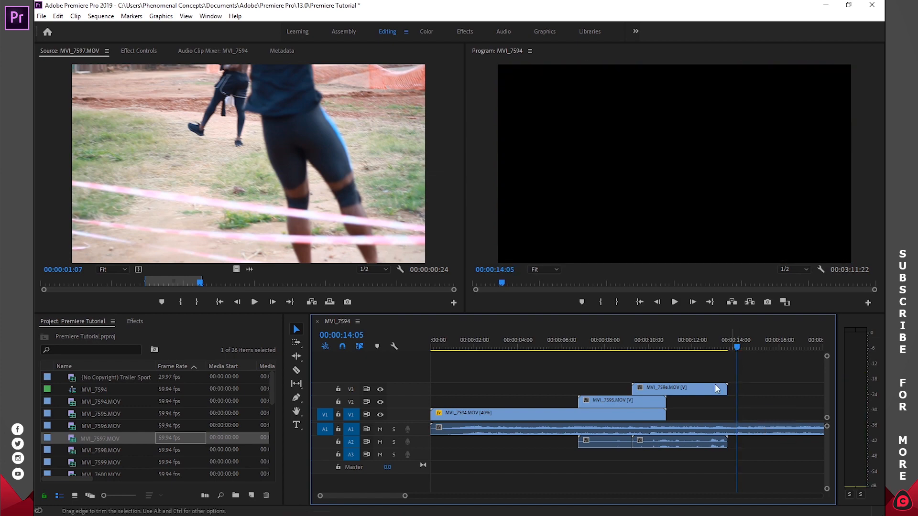
Re-mark the MVI_7597 source section with an In point at 00:00:01:25 and an Out point at 00:00:02:19
{"action": "left_click_drag", "start_coordinate": [182, 283], "coordinate": [153, 284]}
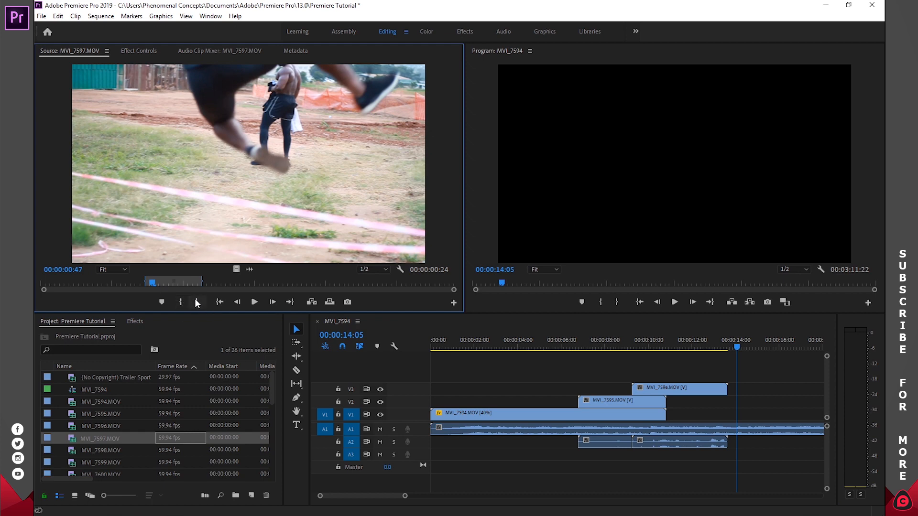
{"action": "left_click_drag", "start_coordinate": [219, 284], "coordinate": [243, 280]}
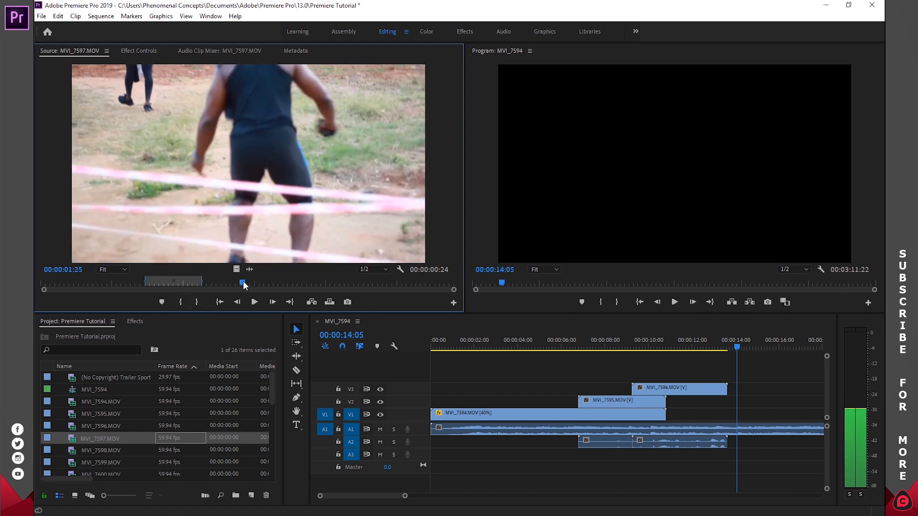
{"action": "key", "text": "i"}
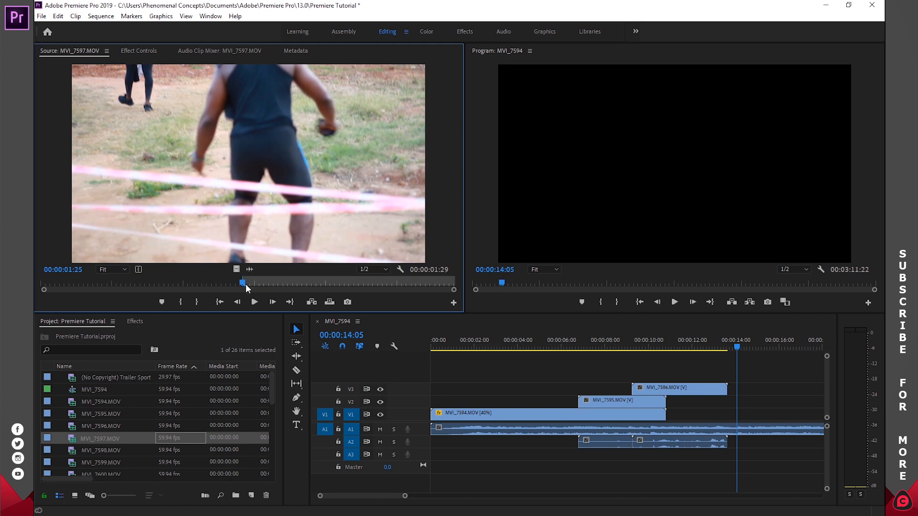
{"action": "left_click_drag", "start_coordinate": [319, 277], "coordinate": [372, 280]}
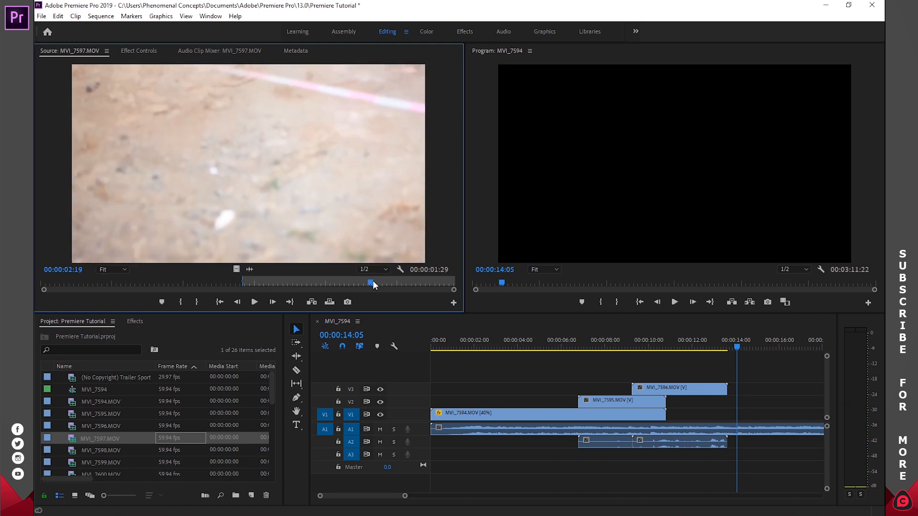
{"action": "key", "text": "o"}
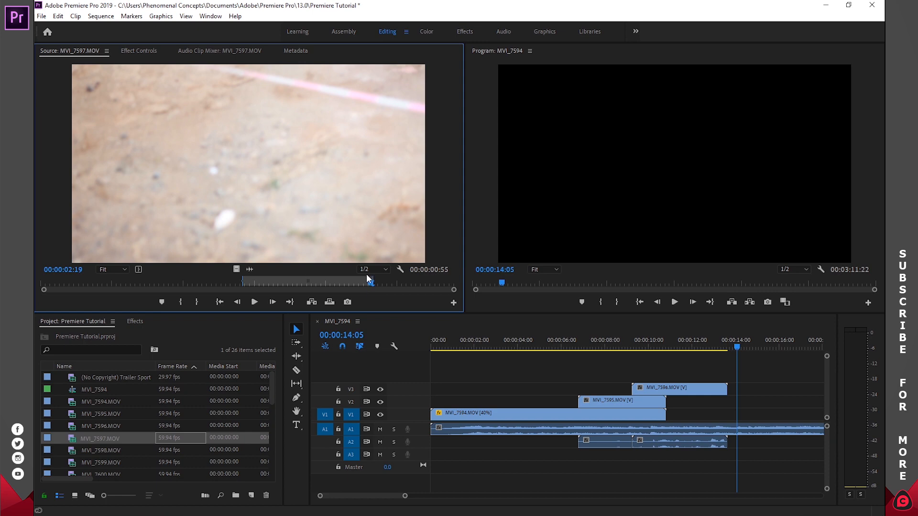
Shift the source In and Out points earlier to make a 00:00:00:48 section, and park the source playhead at 00:00:00:56
{"action": "left_click_drag", "start_coordinate": [242, 281], "coordinate": [126, 281]}
{"action": "left_click_drag", "start_coordinate": [374, 278], "coordinate": [240, 279]}
{"action": "left_click", "coordinate": [174, 282]}
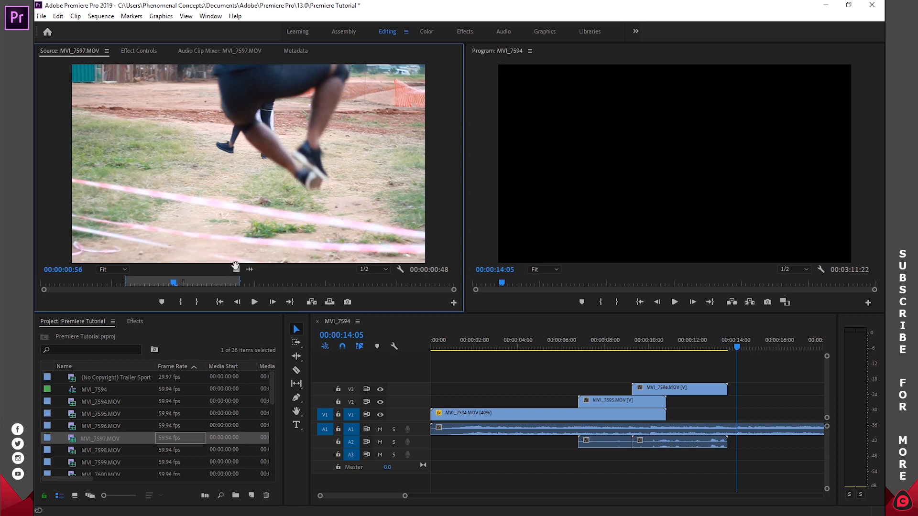
Add only the video of the marked MVI_7597 section to V3 after MVI_7596, and scrub to 00:00:14:22
{"action": "left_click_drag", "start_coordinate": [237, 271], "coordinate": [746, 391]}
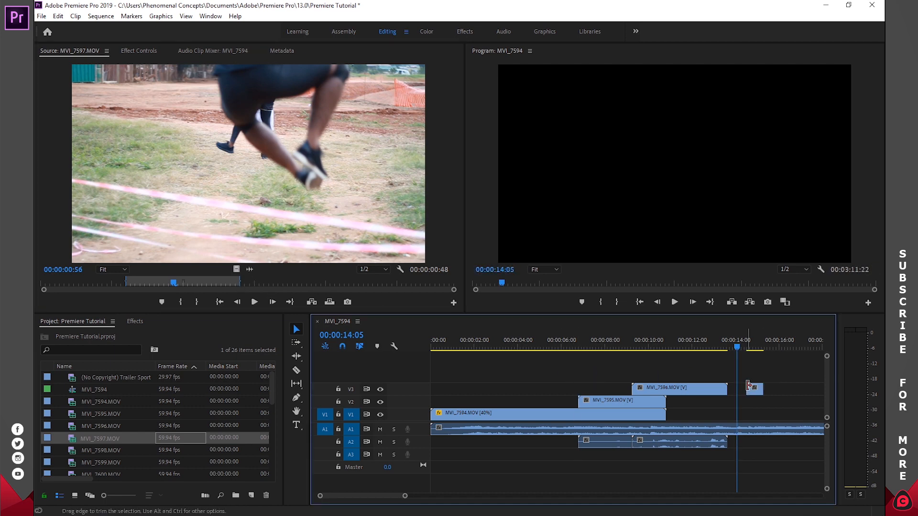
{"action": "left_click", "coordinate": [740, 347]}
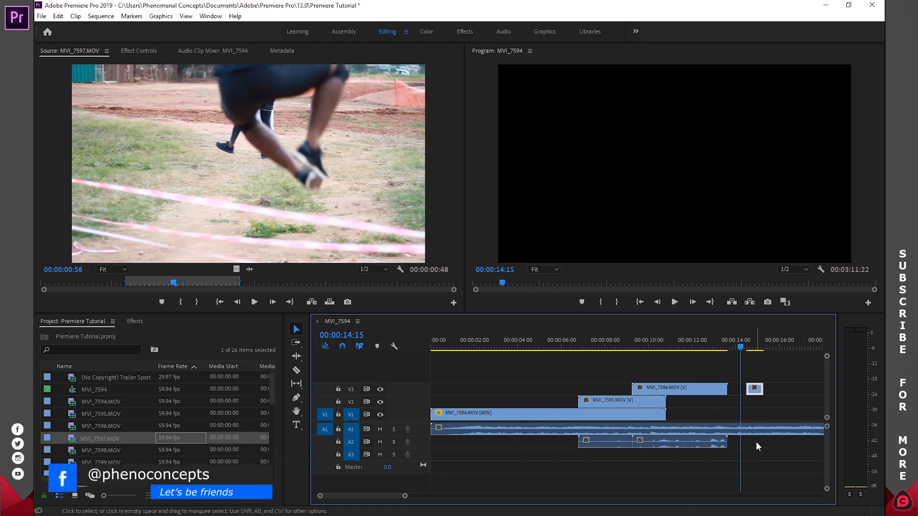
{"action": "mouse_move", "coordinate": [744, 347]}
{"action": "left_mouse_down"}
{"action": "mouse_move", "coordinate": [758, 345]}
{"action": "mouse_move", "coordinate": [745, 350]}
{"action": "left_mouse_up"}
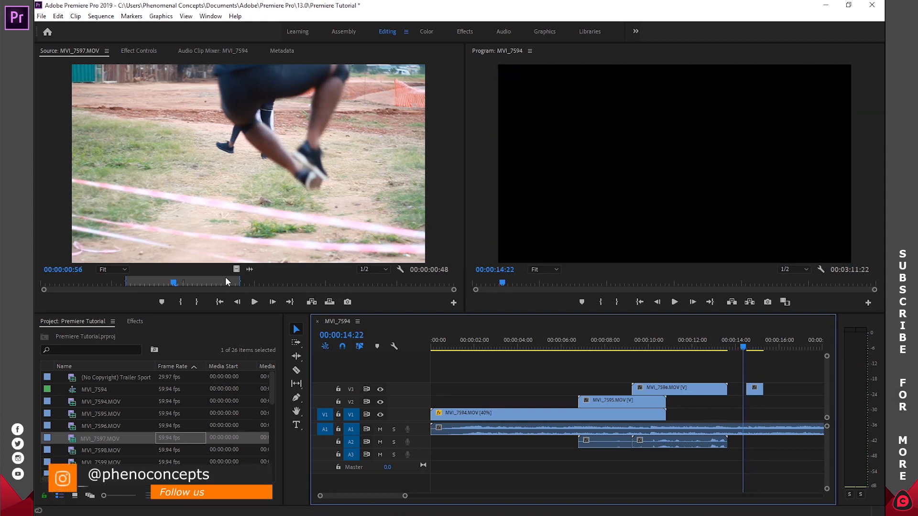
Add only the audio of the marked MVI_7597 section to A2, starting where the video-only piece ends, and scrub to 00:00:14:01
{"action": "left_click", "coordinate": [250, 270]}
{"action": "left_click_drag", "start_coordinate": [329, 302], "coordinate": [771, 447]}
{"action": "mouse_move", "coordinate": [743, 349]}
{"action": "left_mouse_down"}
{"action": "mouse_move", "coordinate": [766, 346]}
{"action": "mouse_move", "coordinate": [736, 353]}
{"action": "left_mouse_up"}
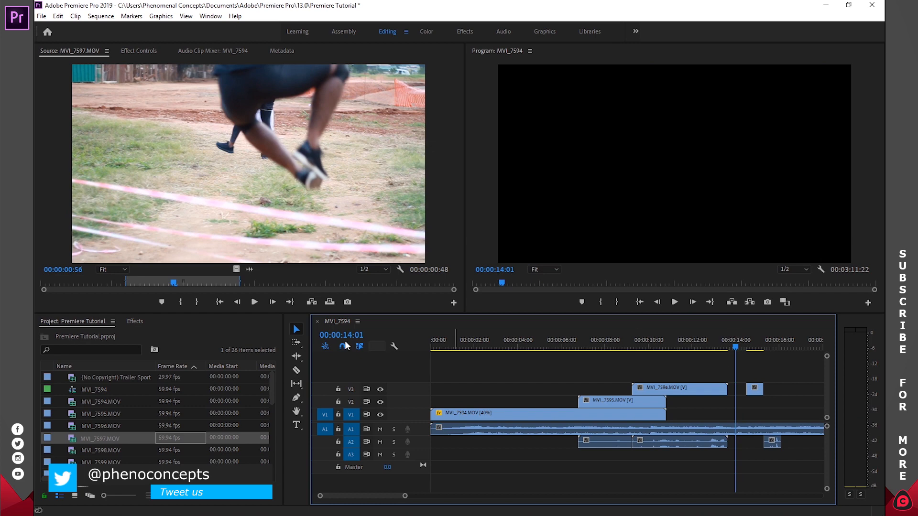
Add the marked MVI_7597 section with both video and audio to V3 and A3, beyond the separate video-only and audio-only pieces
{"action": "left_click_drag", "start_coordinate": [228, 179], "coordinate": [592, 377]}
{"action": "left_click_drag", "start_coordinate": [754, 382], "coordinate": [755, 386]}
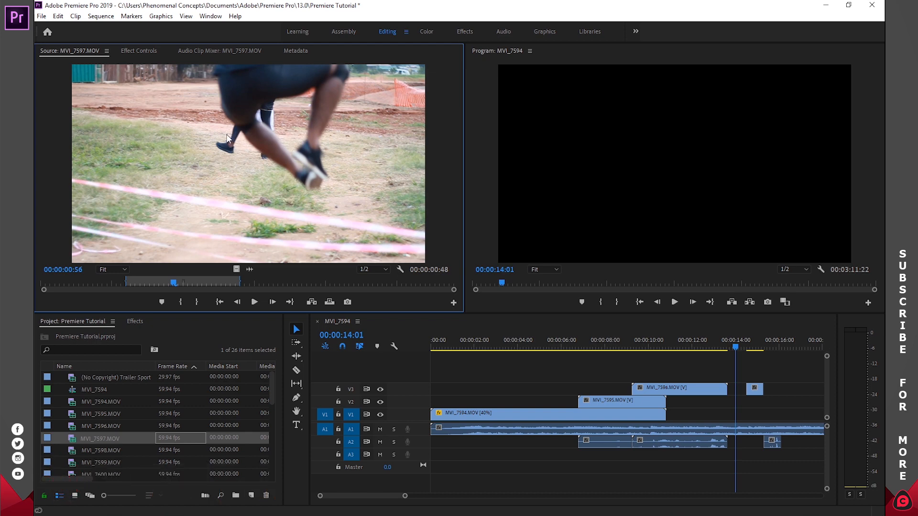
{"action": "left_click_drag", "start_coordinate": [219, 133], "coordinate": [801, 369]}
Unlink the audio and video of the last MVI_7597 piece, and select its A3 audio and V3 video separately
{"action": "right_click", "coordinate": [809, 383]}
{"action": "left_click", "coordinate": [811, 381]}
{"action": "right_click", "coordinate": [805, 392]}
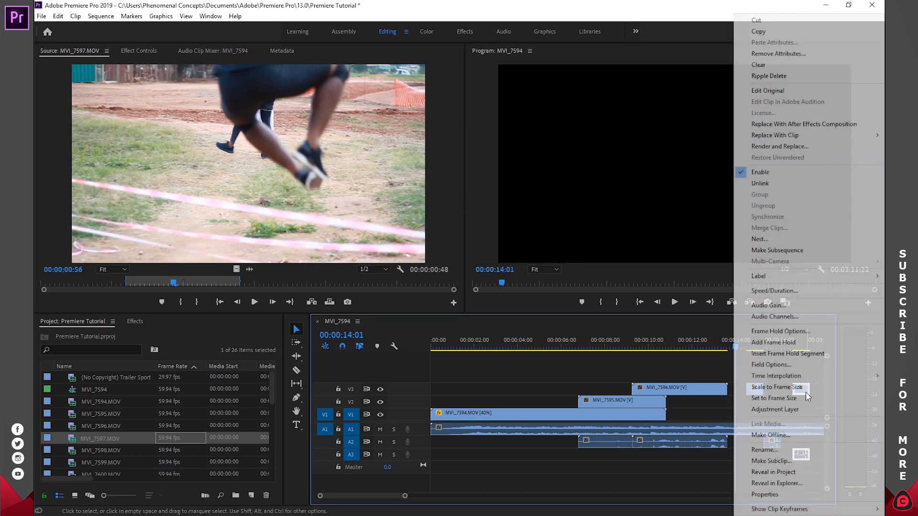
{"action": "left_click", "coordinate": [770, 183]}
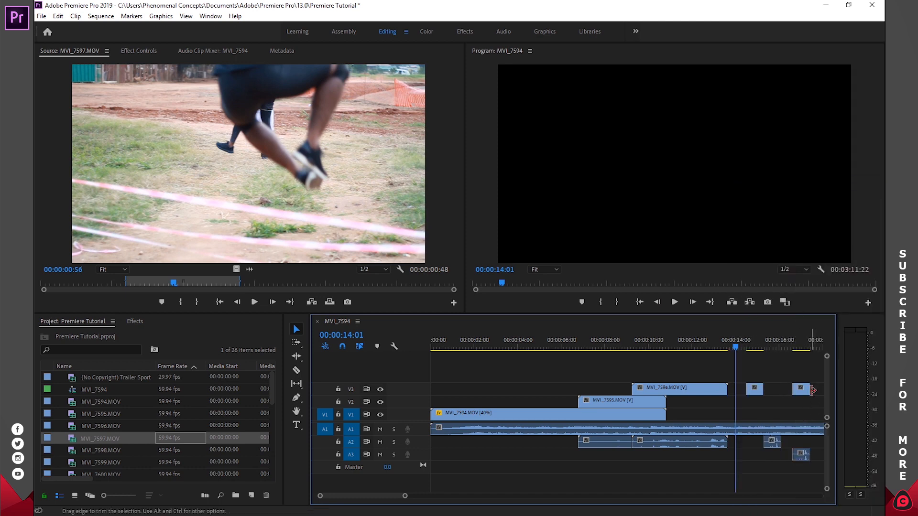
{"action": "left_click", "coordinate": [805, 458]}
{"action": "left_click", "coordinate": [802, 393]}
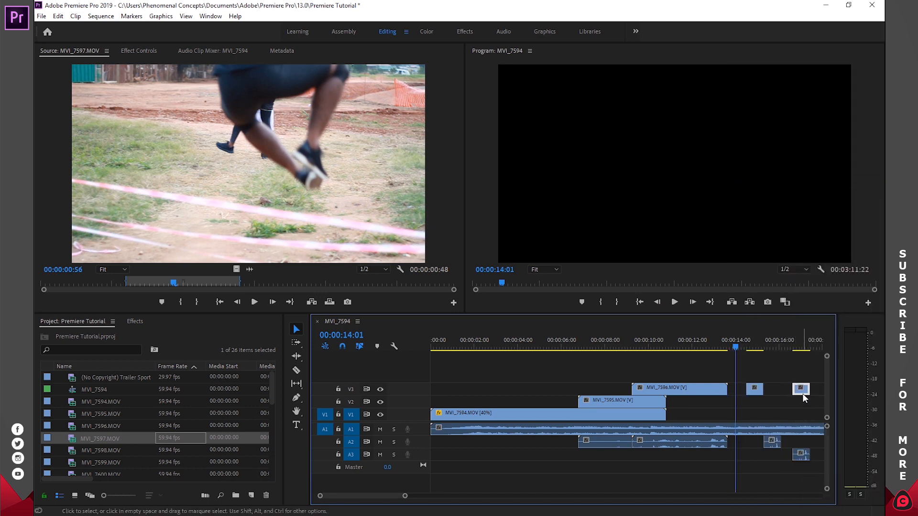
Delete the separated V3 video of the last MVI_7597 piece, and scrub the sequence to 00:00:11:16
{"action": "key", "text": "Delete"}
{"action": "left_click_drag", "start_coordinate": [248, 270], "coordinate": [266, 279]}
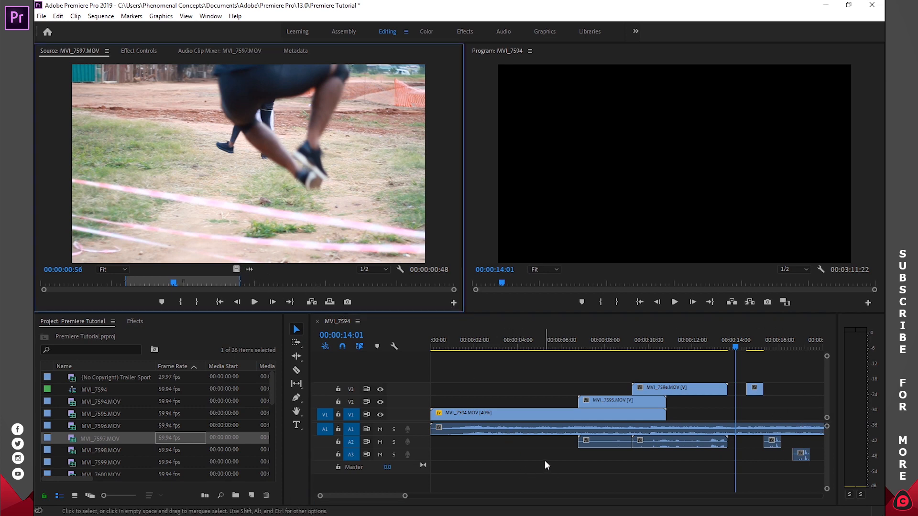
{"action": "left_click_drag", "start_coordinate": [667, 347], "coordinate": [679, 348]}
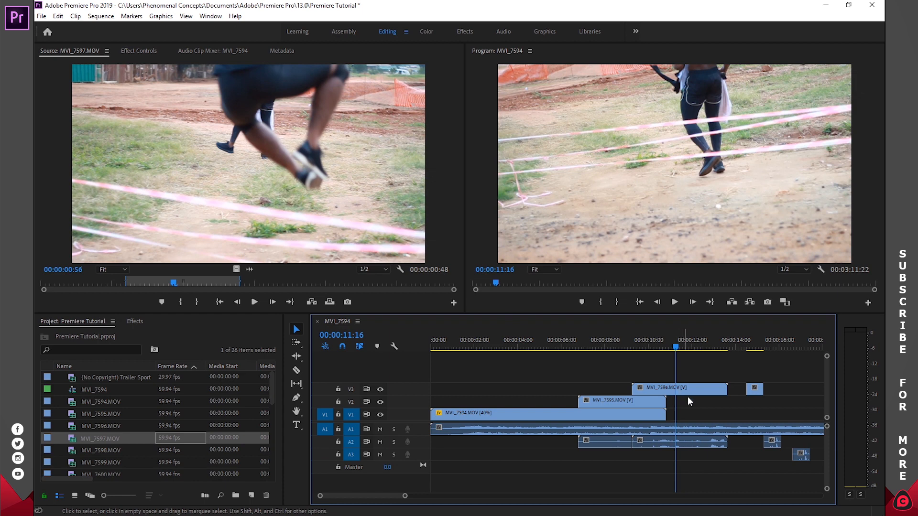
Set the Motion scale of MVI_7596 to 70 and its position to 448, 454
{"action": "left_click", "coordinate": [681, 389]}
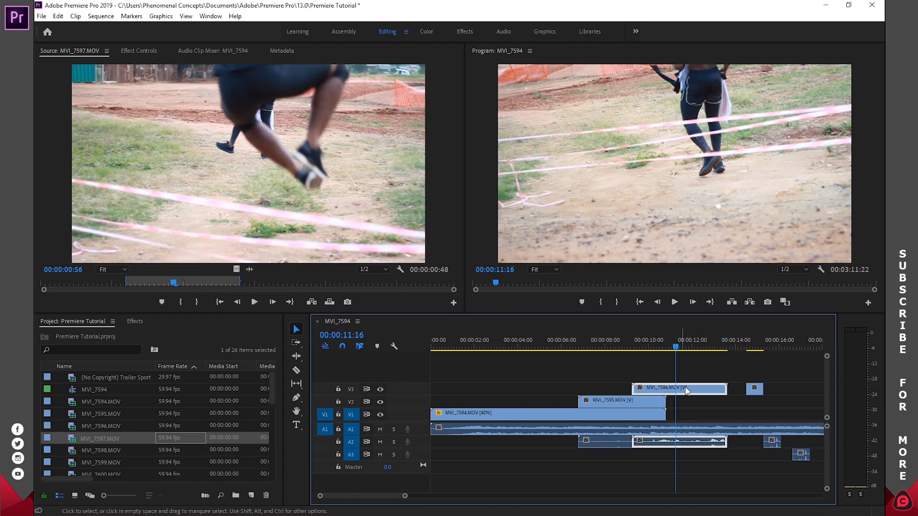
{"action": "left_click", "coordinate": [137, 51]}
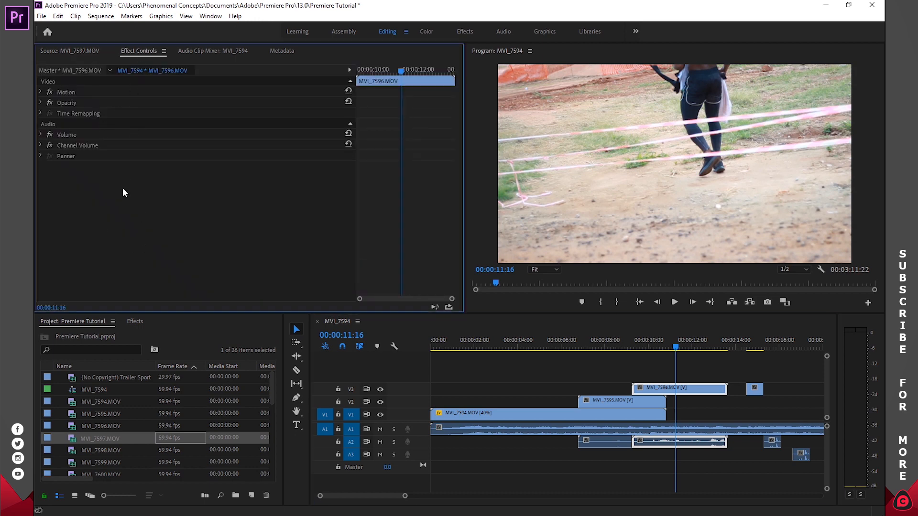
{"action": "left_click", "coordinate": [40, 92]}
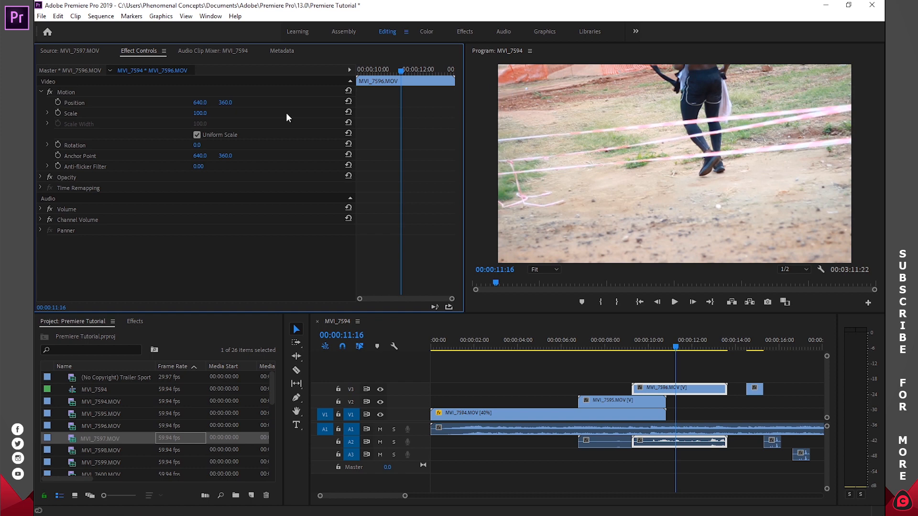
{"action": "left_click", "coordinate": [201, 114]}
{"action": "type", "text": "70"}
{"action": "key", "text": "Return"}
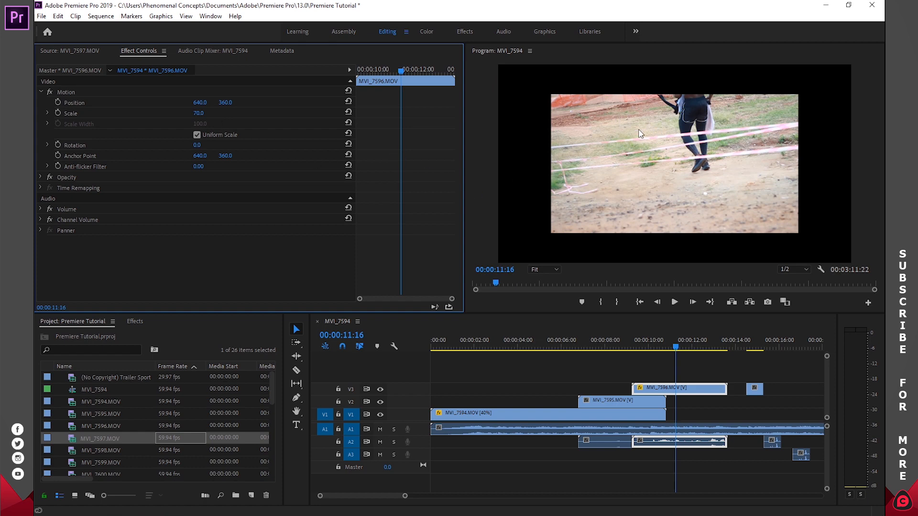
{"action": "left_click_drag", "start_coordinate": [200, 103], "coordinate": [107, 119]}
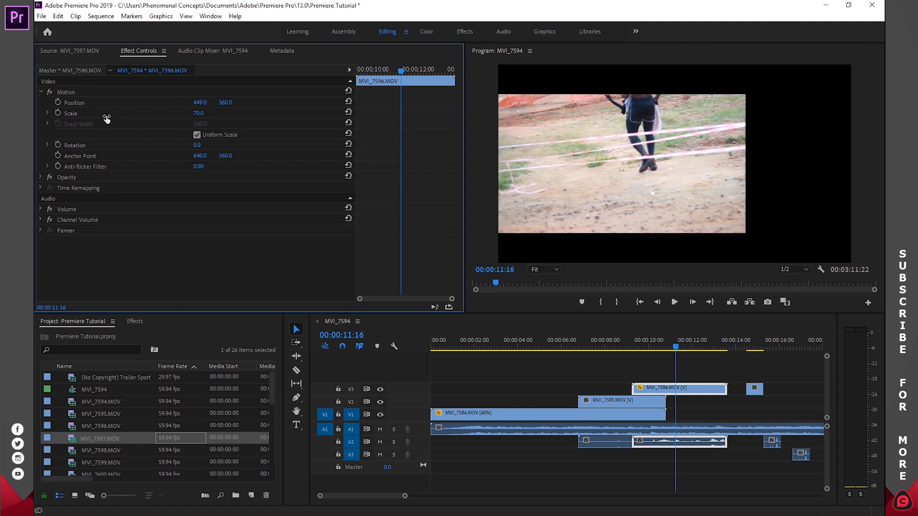
{"action": "left_click_drag", "start_coordinate": [225, 103], "coordinate": [285, 114]}
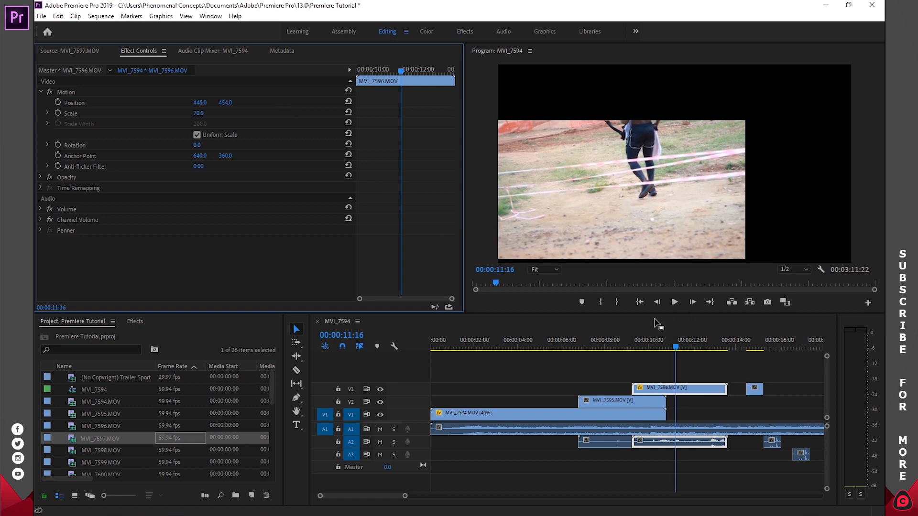
Align MVI_7596 with the start of MVI_7595, make it a picture-in-picture at scale 38 and position 1028, 578, and preview it
{"action": "left_click_drag", "start_coordinate": [662, 388], "coordinate": [608, 389]}
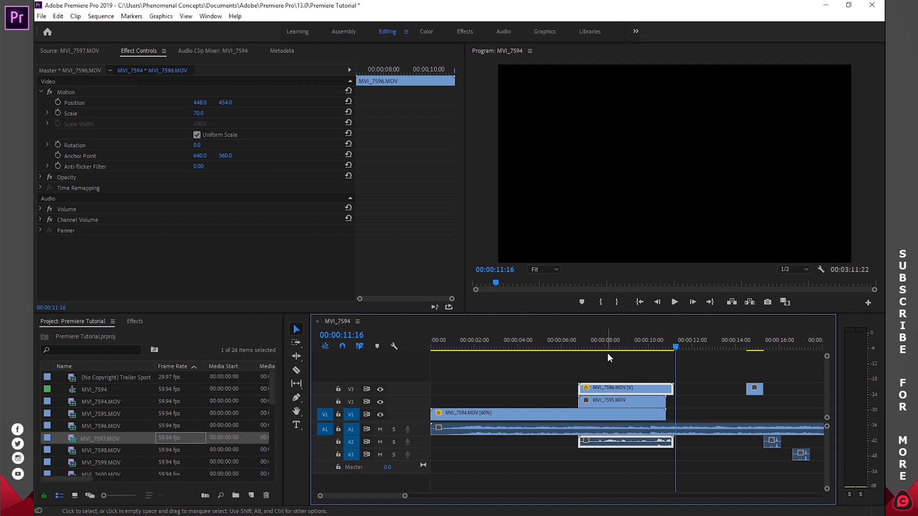
{"action": "left_click", "coordinate": [584, 346]}
{"action": "left_click_drag", "start_coordinate": [201, 114], "coordinate": [499, 116]}
{"action": "left_click_drag", "start_coordinate": [223, 103], "coordinate": [288, 104]}
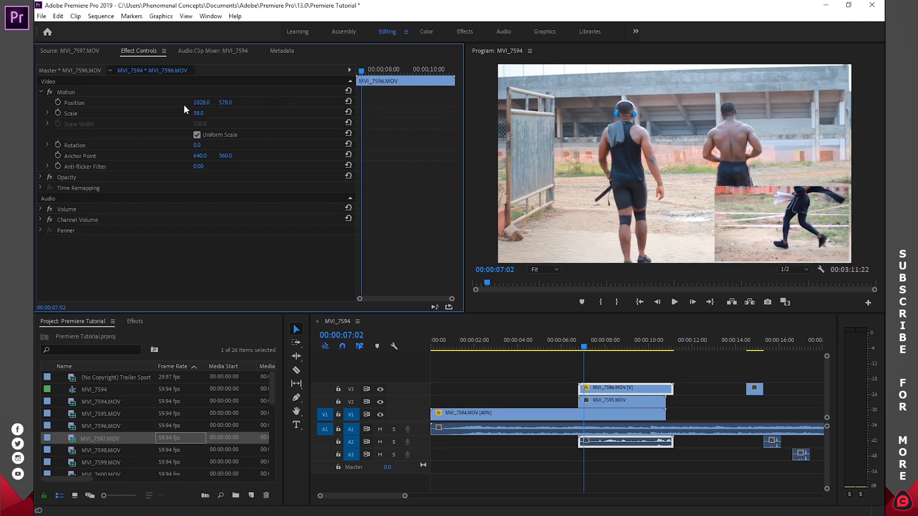
{"action": "left_click", "coordinate": [212, 102]}
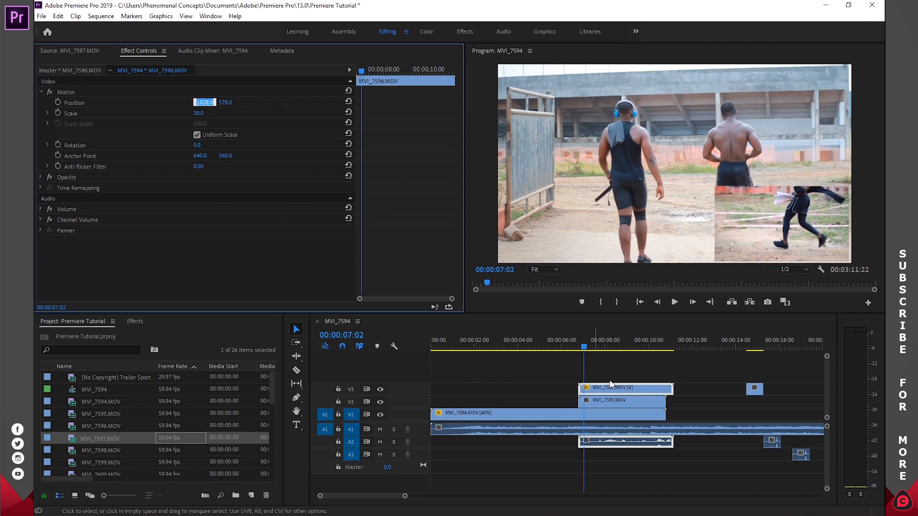
{"action": "left_click", "coordinate": [573, 346]}
{"action": "key", "text": "space"}
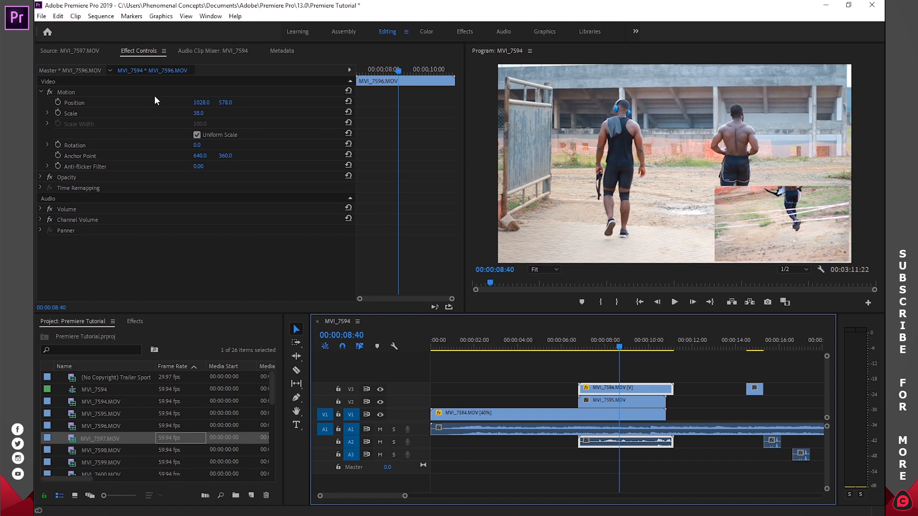
Try rotating the MVI_7596 overlay, undo the rotation, and set the clip's opacity to 50%
{"action": "mouse_move", "coordinate": [198, 149]}
{"action": "left_mouse_down"}
{"action": "mouse_move", "coordinate": [220, 147]}
{"action": "mouse_move", "coordinate": [171, 147]}
{"action": "mouse_move", "coordinate": [210, 146]}
{"action": "left_mouse_up"}
{"action": "key", "text": "ctrl+z"}
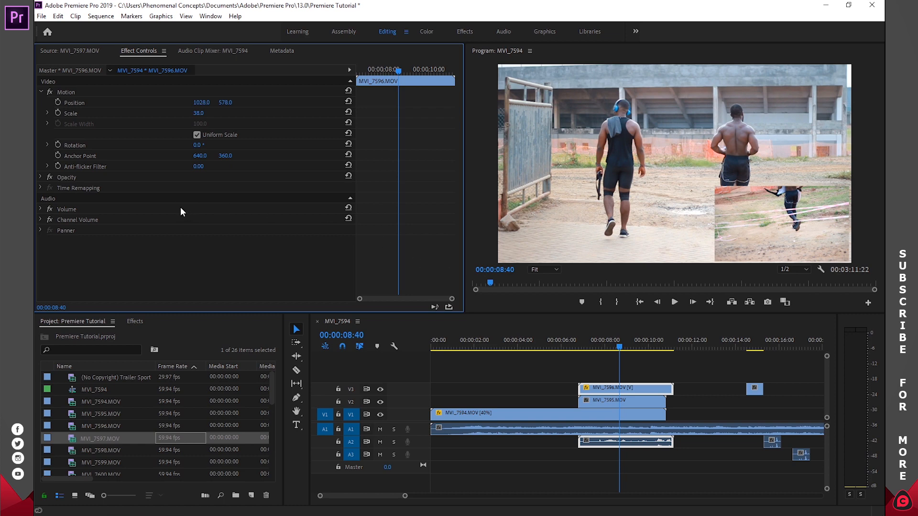
{"action": "left_click", "coordinate": [41, 177]}
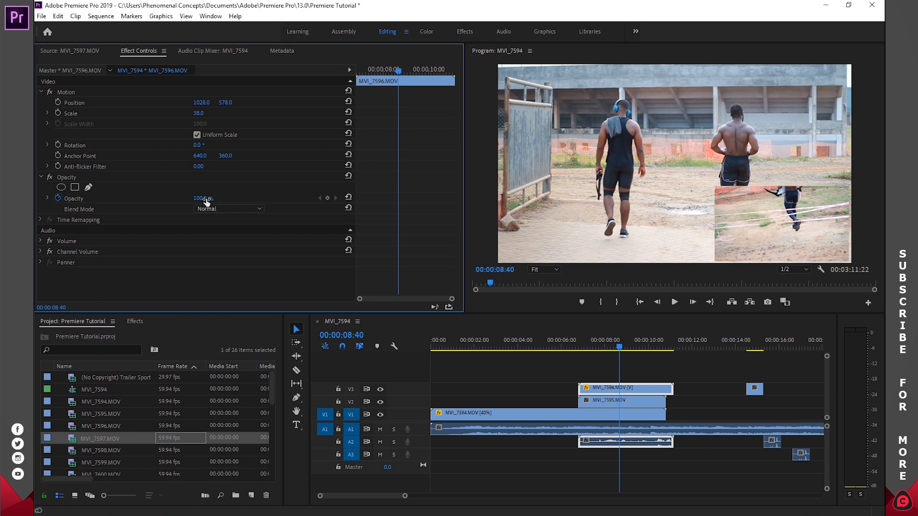
{"action": "left_click", "coordinate": [207, 199]}
{"action": "type", "text": "50"}
{"action": "key", "text": "Return"}
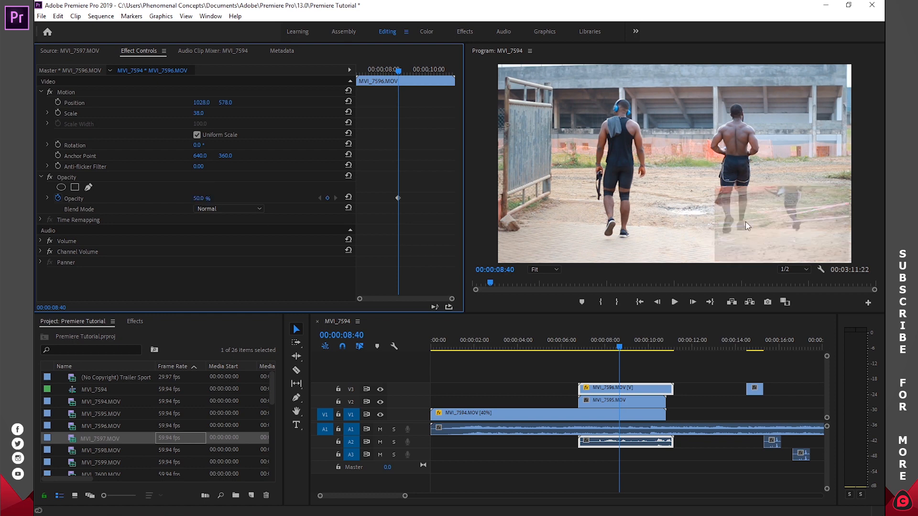
Undo the picture-in-picture changes to MVI_7596, and shift the clip slightly earlier on V3 so it overlaps more of MVI_7595
{"action": "mouse_move", "coordinate": [602, 345]}
{"action": "left_mouse_down"}
{"action": "mouse_move", "coordinate": [587, 344]}
{"action": "mouse_move", "coordinate": [600, 343]}
{"action": "left_mouse_up"}
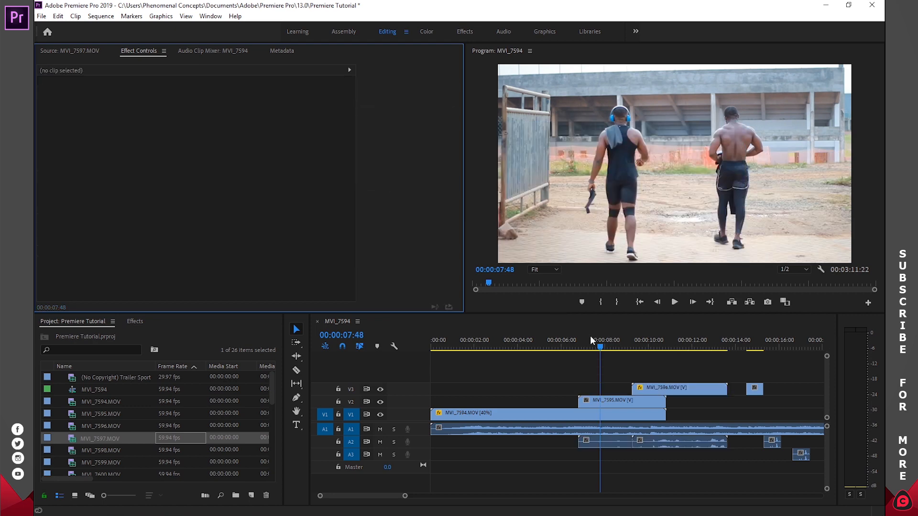
{"action": "left_click_drag", "start_coordinate": [656, 389], "coordinate": [618, 394]}
{"action": "mouse_move", "coordinate": [587, 345]}
{"action": "left_mouse_down"}
{"action": "mouse_move", "coordinate": [574, 345]}
{"action": "mouse_move", "coordinate": [587, 346]}
{"action": "left_mouse_up"}
{"action": "key", "text": "ctrl+z"}
Compare the Motion and Opacity settings of MVI_7595 and MVI_7596, and view their overlap at 00:00:09:25
{"action": "left_click", "coordinate": [602, 382]}
{"action": "left_click", "coordinate": [596, 399]}
{"action": "left_click", "coordinate": [637, 387]}
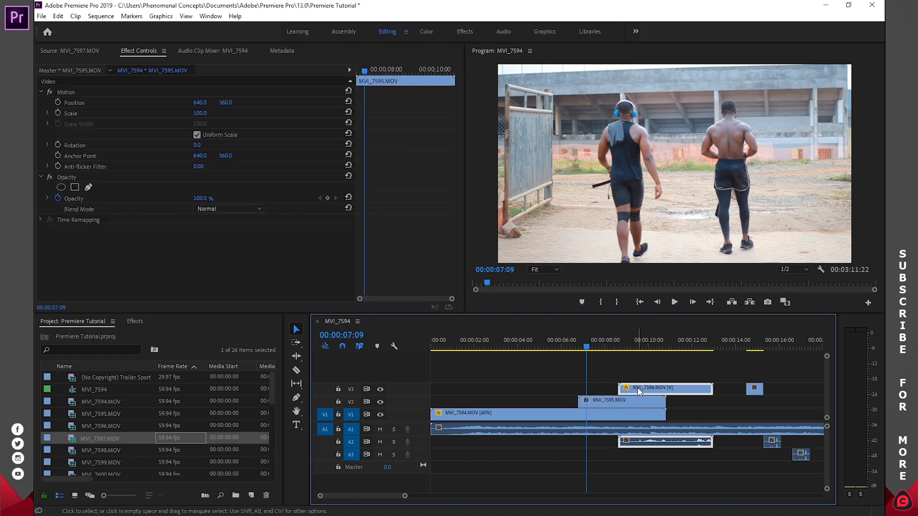
{"action": "left_click", "coordinate": [589, 344]}
{"action": "mouse_move", "coordinate": [590, 344]}
{"action": "left_mouse_down"}
{"action": "mouse_move", "coordinate": [605, 345]}
{"action": "mouse_move", "coordinate": [597, 346]}
{"action": "left_mouse_up"}
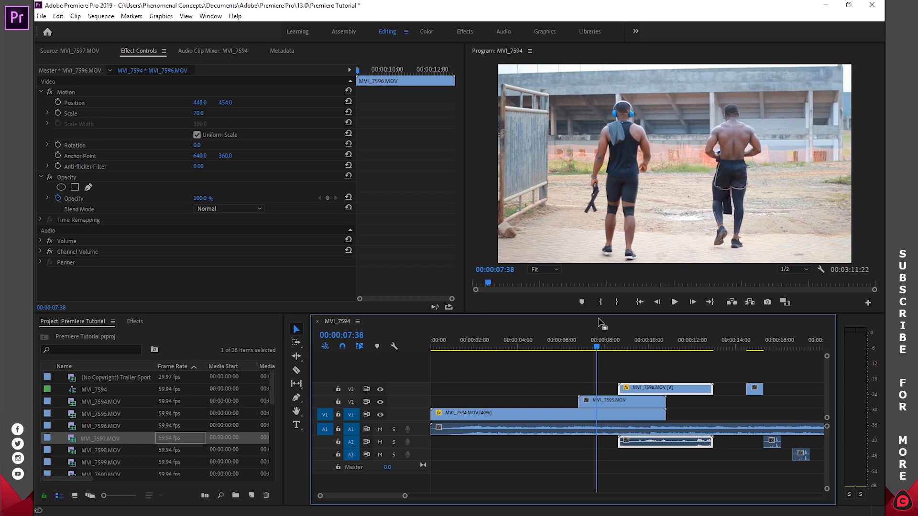
{"action": "left_click_drag", "start_coordinate": [596, 344], "coordinate": [636, 343]}
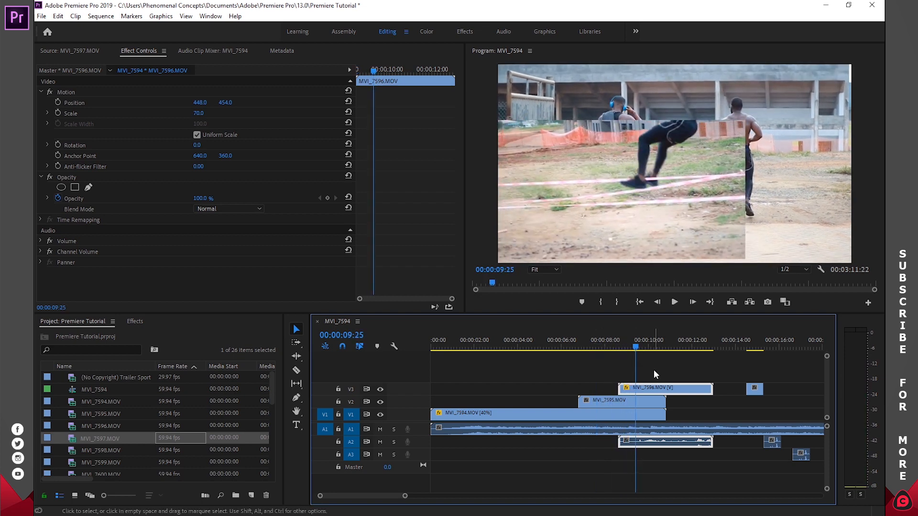
{"action": "left_click", "coordinate": [628, 152]}
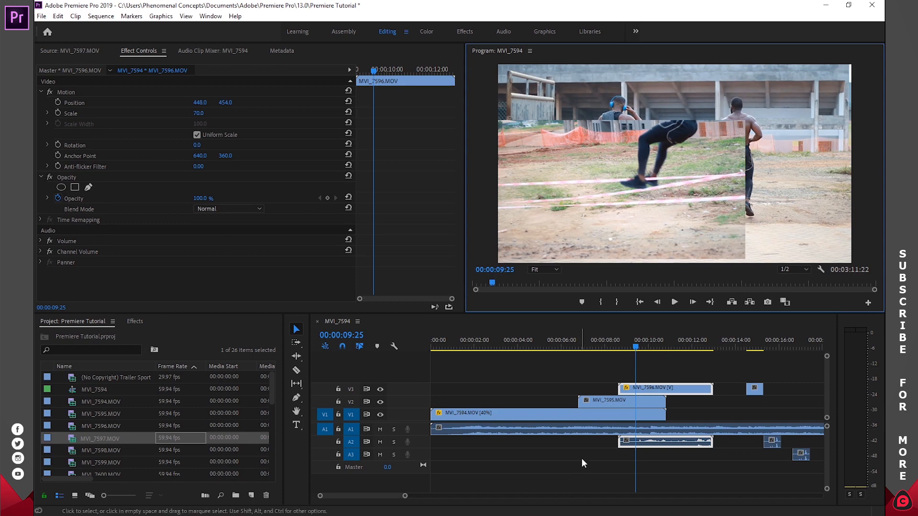
{"action": "left_click", "coordinate": [600, 402]}
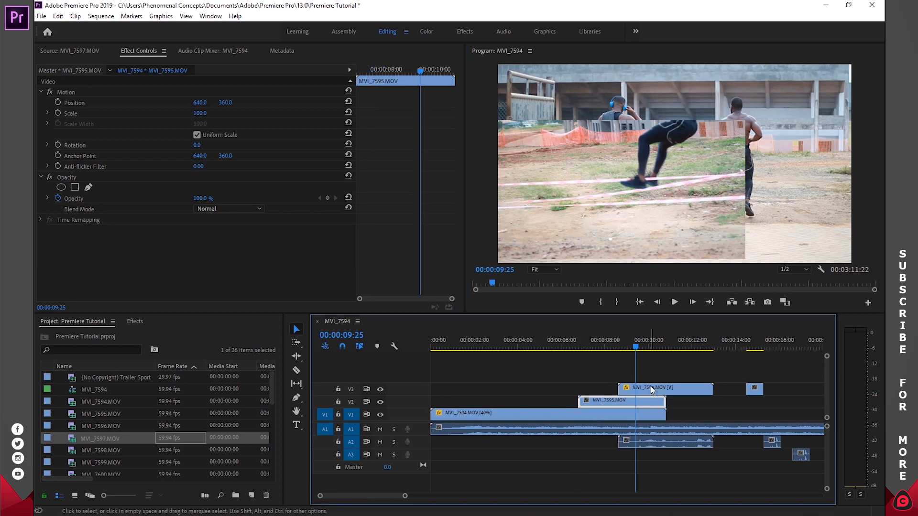
{"action": "left_click", "coordinate": [636, 389]}
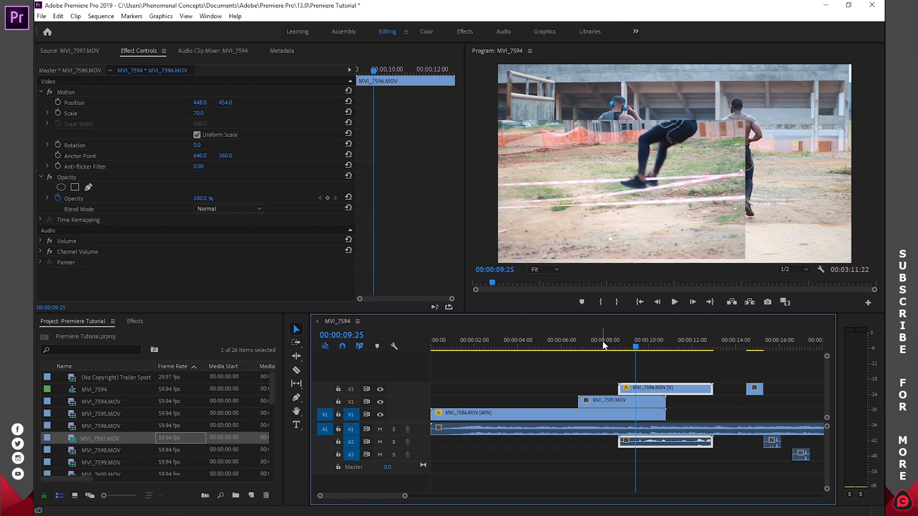
Copy MVI_7595 and paste its video attributes, including Motion, onto MVI_7596
{"action": "left_click", "coordinate": [599, 399]}
{"action": "right_click", "coordinate": [604, 406]}
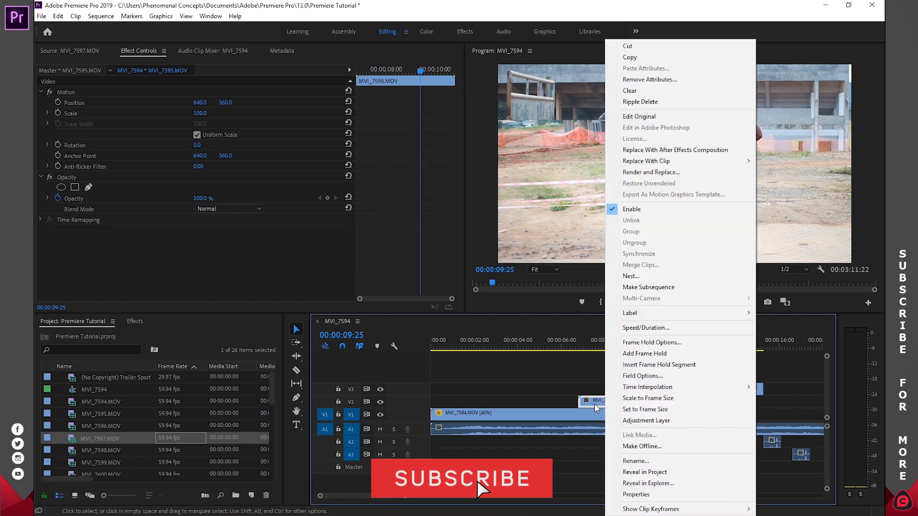
{"action": "left_click", "coordinate": [635, 60]}
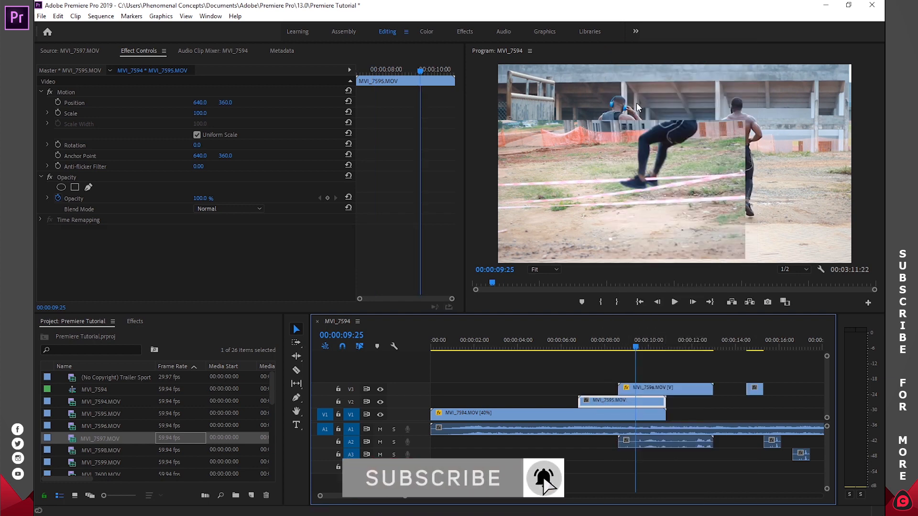
{"action": "left_click", "coordinate": [646, 388]}
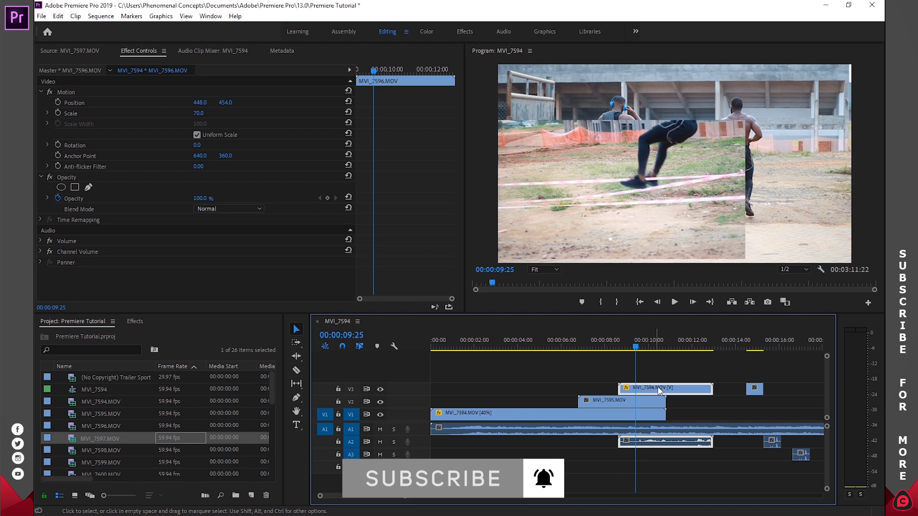
{"action": "right_click", "coordinate": [656, 388]}
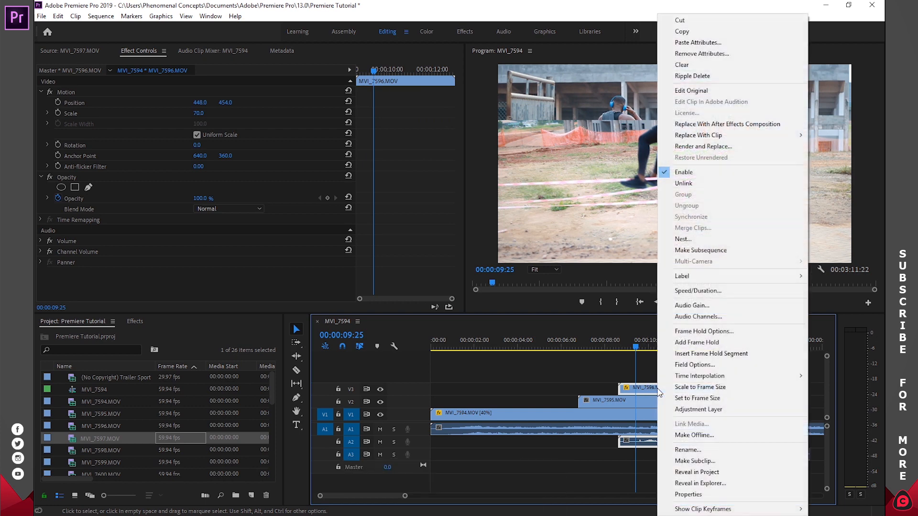
{"action": "left_click", "coordinate": [689, 43]}
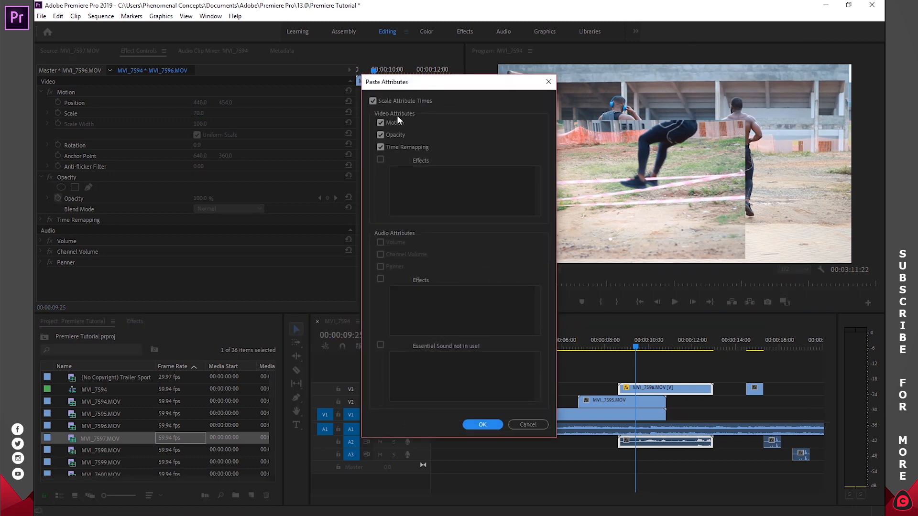
{"action": "left_click", "coordinate": [381, 123]}
{"action": "left_click", "coordinate": [482, 424]}
Move MVI_7596 on V3 to start at 00:00:08:13, and scrub through it to 00:00:08:54
{"action": "left_click", "coordinate": [604, 350]}
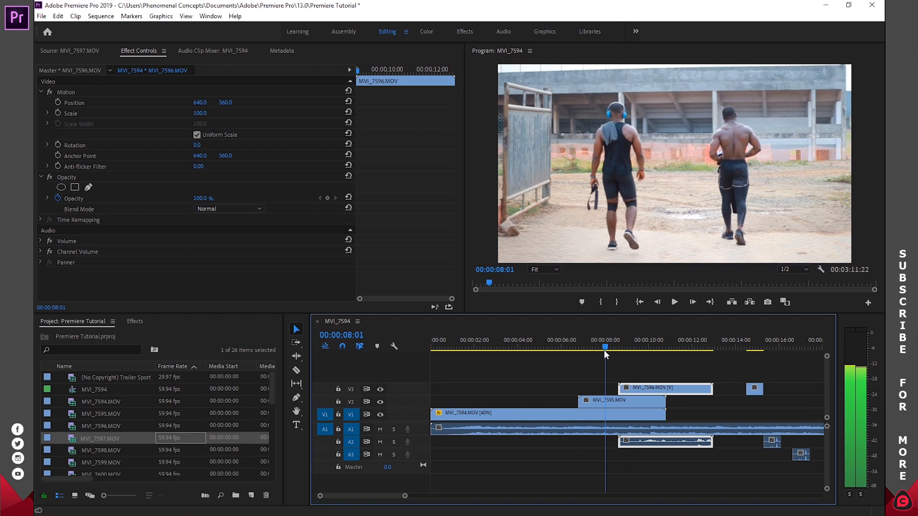
{"action": "left_click", "coordinate": [610, 352]}
{"action": "mouse_move", "coordinate": [609, 352]}
{"action": "left_mouse_down"}
{"action": "mouse_move", "coordinate": [625, 348]}
{"action": "mouse_move", "coordinate": [608, 353]}
{"action": "left_mouse_up"}
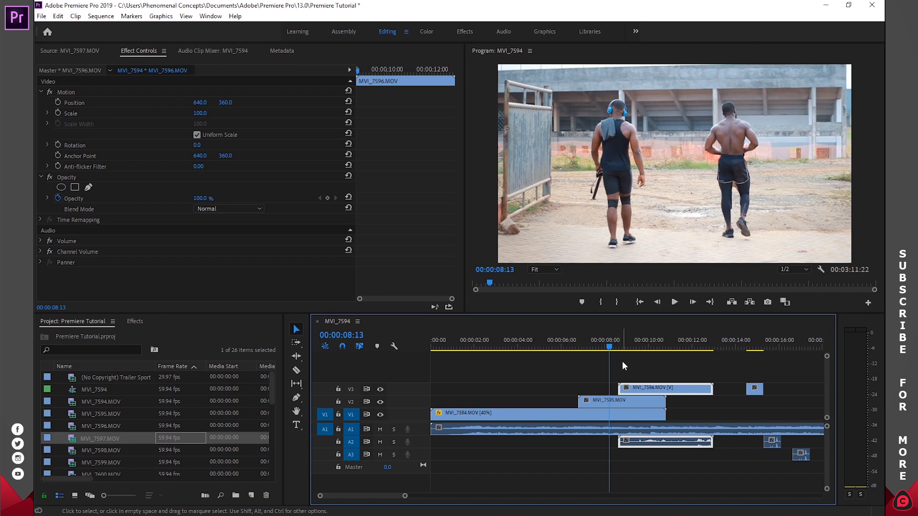
{"action": "left_click", "coordinate": [623, 362]}
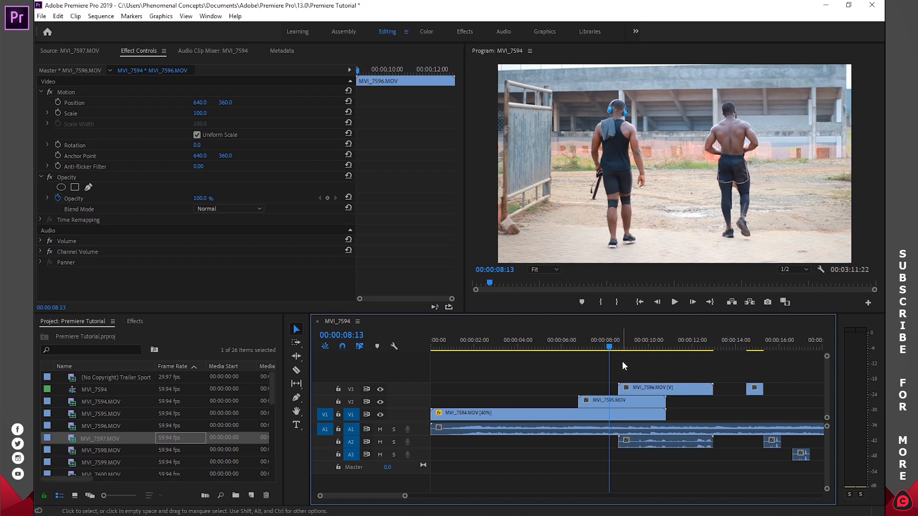
{"action": "left_click", "coordinate": [629, 388]}
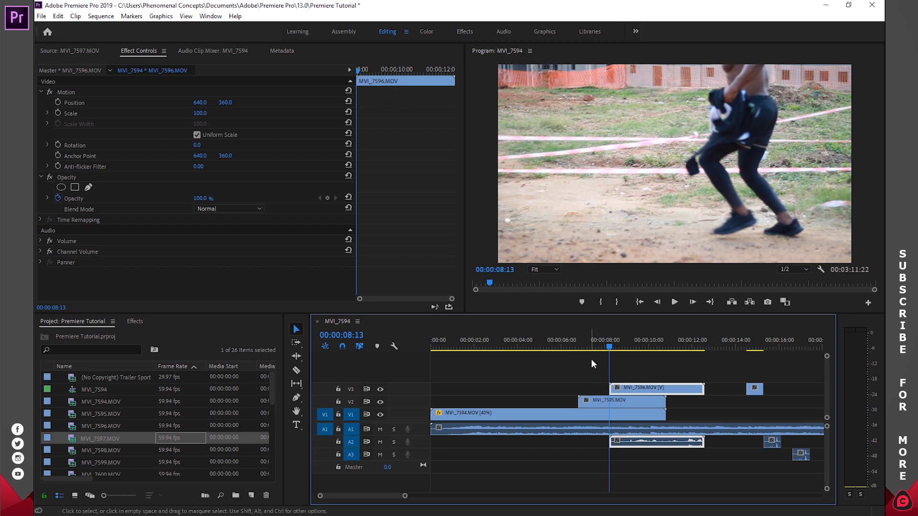
{"action": "left_click_drag", "start_coordinate": [627, 347], "coordinate": [625, 388]}
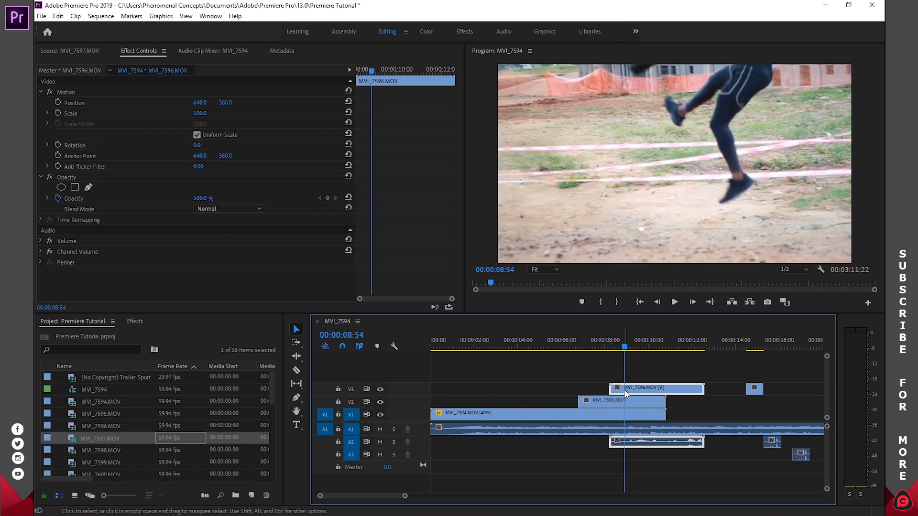
Move MVI_7596 on V3 so it starts together with MVI_7595, select each clip in turn, and scrub to 00:00:07:20
{"action": "left_click_drag", "start_coordinate": [631, 393], "coordinate": [600, 393]}
{"action": "left_click", "coordinate": [591, 353]}
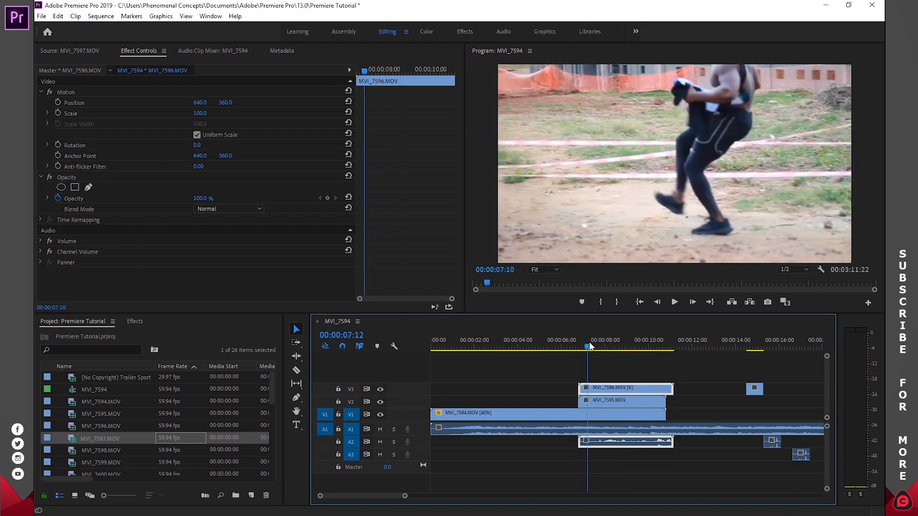
{"action": "left_click", "coordinate": [607, 404]}
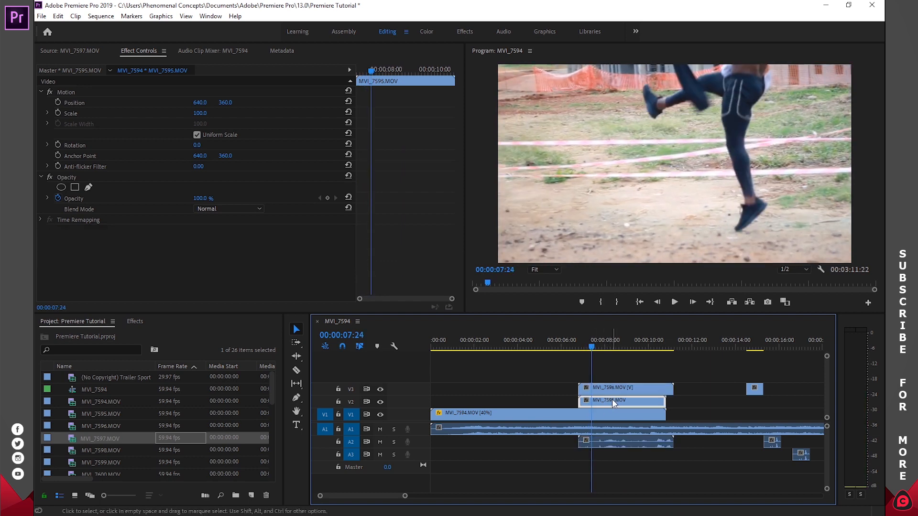
{"action": "left_click", "coordinate": [598, 388]}
{"action": "mouse_move", "coordinate": [587, 346]}
{"action": "left_mouse_down"}
{"action": "mouse_move", "coordinate": [571, 346]}
{"action": "mouse_move", "coordinate": [590, 345]}
{"action": "left_mouse_up"}
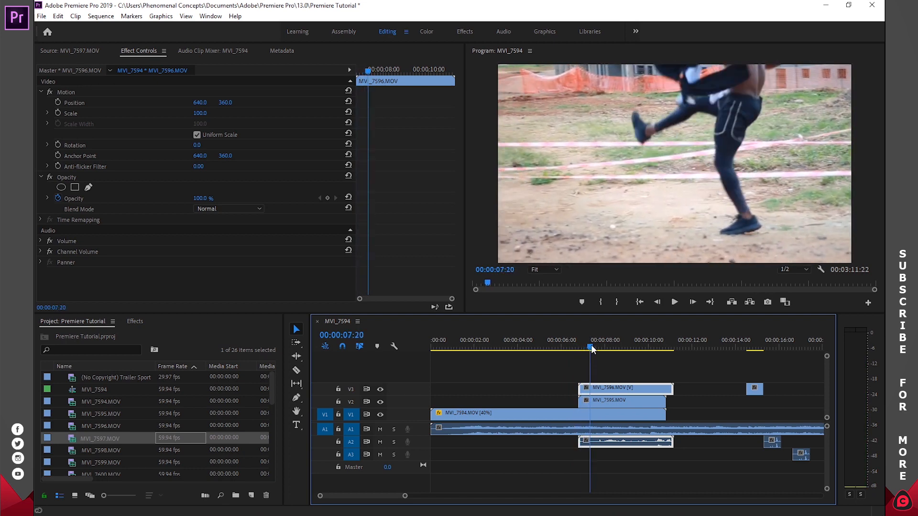
{"action": "left_click", "coordinate": [609, 403]}
{"action": "left_click", "coordinate": [605, 388]}
{"action": "left_click", "coordinate": [59, 112]}
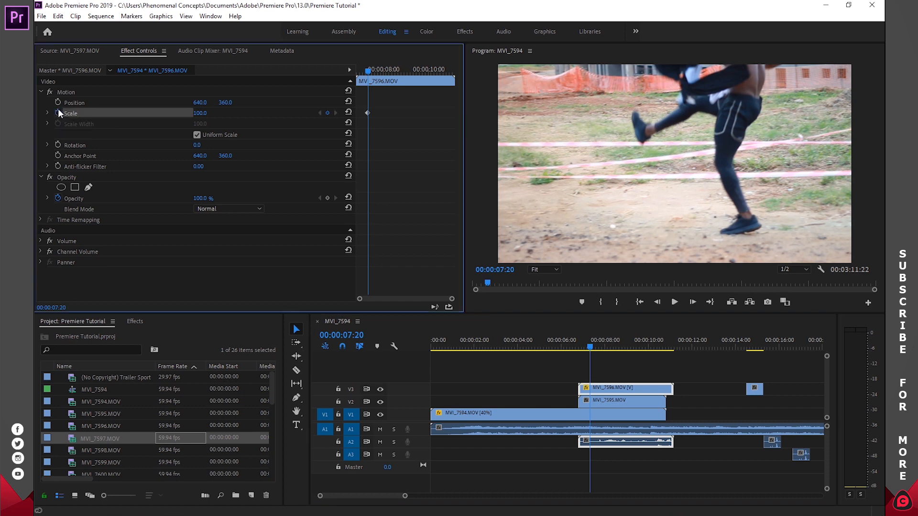
{"action": "left_click", "coordinate": [58, 102]}
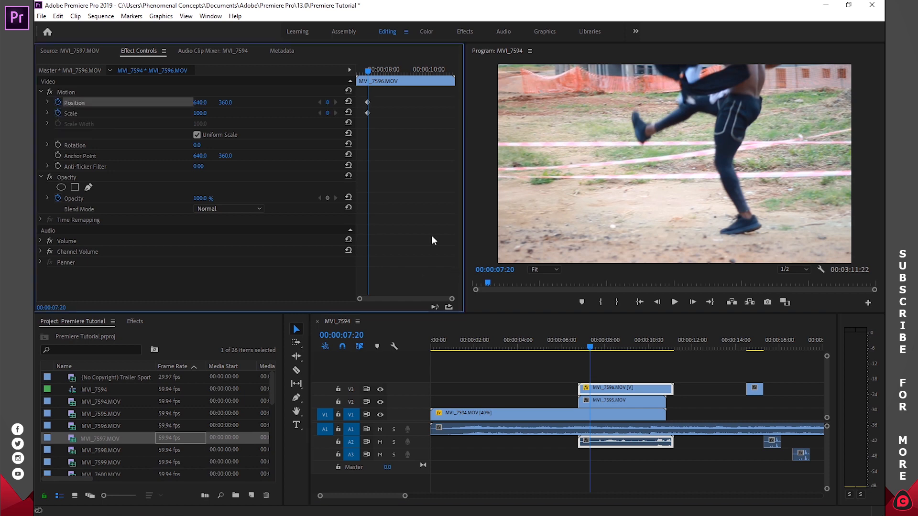
{"action": "left_click_drag", "start_coordinate": [366, 68], "coordinate": [365, 70]}
{"action": "key", "text": "ctrl+z"}
{"action": "key", "text": "ctrl+z"}
Animate MVI_7596 with Position and Scale keyframes from 00:00:06:48, reaching Position 957, 537 and Scale 50 at 00:00:07:19
{"action": "left_click_drag", "start_coordinate": [367, 70], "coordinate": [334, 73]}
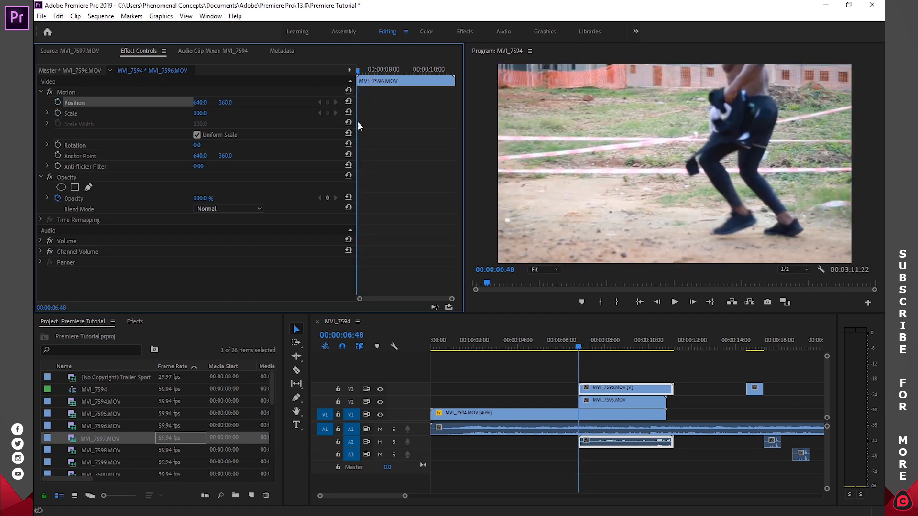
{"action": "left_click", "coordinate": [57, 112]}
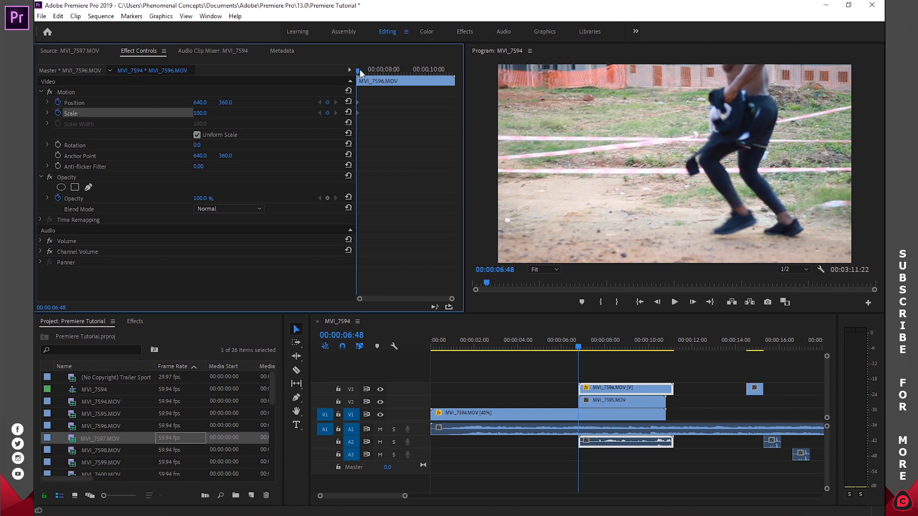
{"action": "left_click_drag", "start_coordinate": [357, 70], "coordinate": [368, 69]}
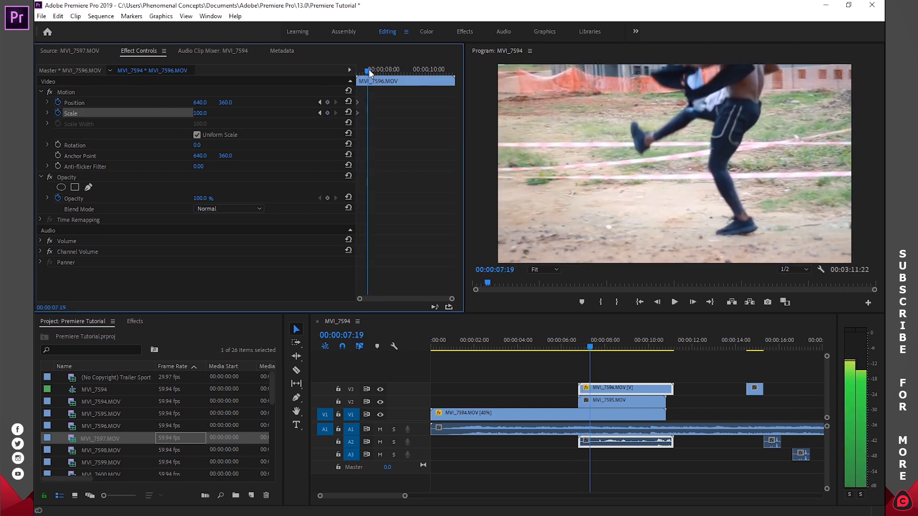
{"action": "left_click", "coordinate": [203, 114]}
{"action": "type", "text": "50"}
{"action": "key", "text": "Return"}
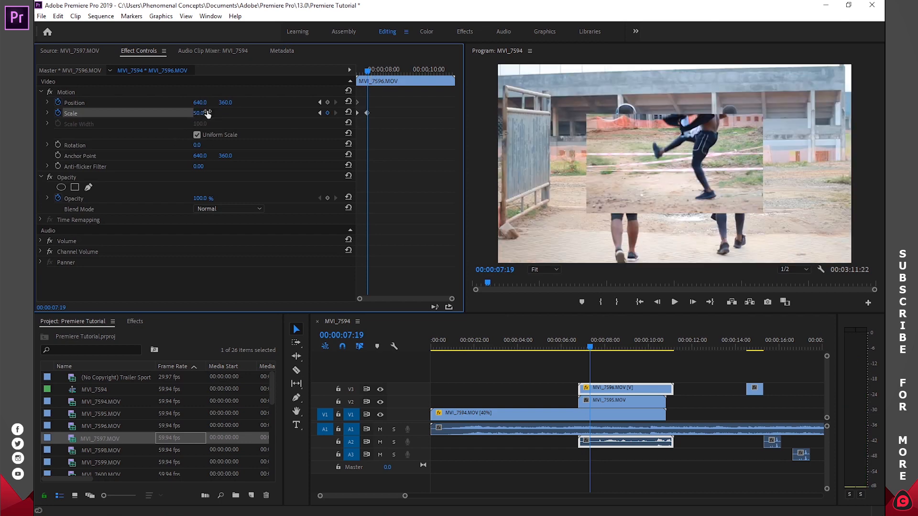
{"action": "left_click_drag", "start_coordinate": [199, 102], "coordinate": [363, 123]}
{"action": "left_click_drag", "start_coordinate": [225, 103], "coordinate": [316, 119]}
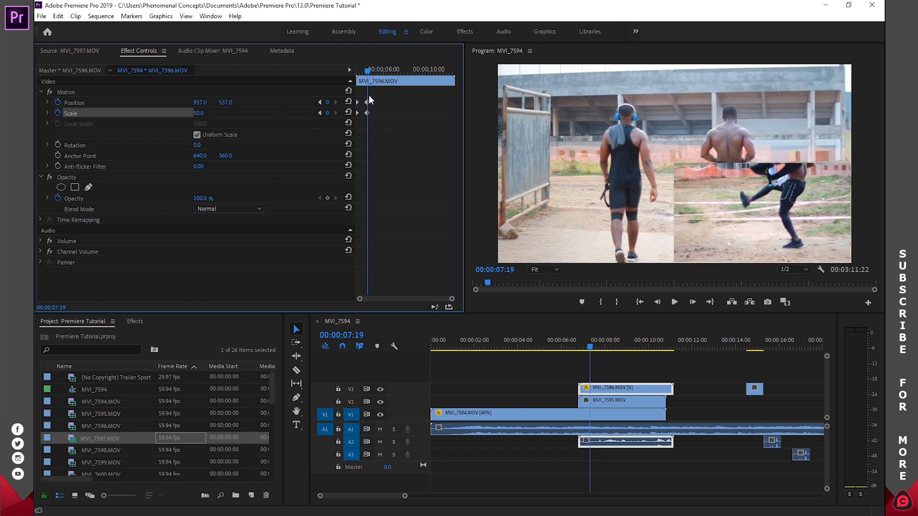
Apply Ease In temporal interpolation to the second Position and Scale keyframes of MVI_7596
{"action": "mouse_move", "coordinate": [363, 70]}
{"action": "left_mouse_down"}
{"action": "mouse_move", "coordinate": [351, 70]}
{"action": "mouse_move", "coordinate": [372, 74]}
{"action": "mouse_move", "coordinate": [345, 81]}
{"action": "mouse_move", "coordinate": [369, 75]}
{"action": "left_mouse_up"}
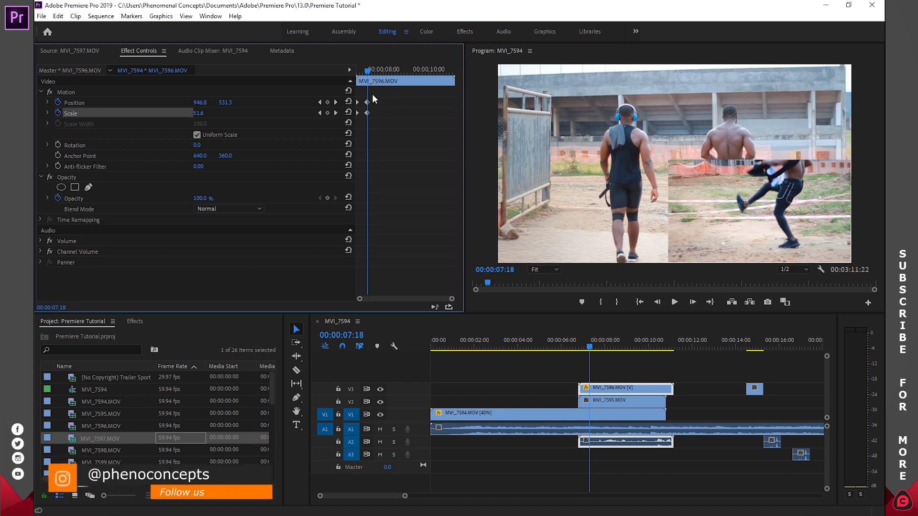
{"action": "left_click_drag", "start_coordinate": [373, 94], "coordinate": [364, 115]}
{"action": "right_click", "coordinate": [367, 114]}
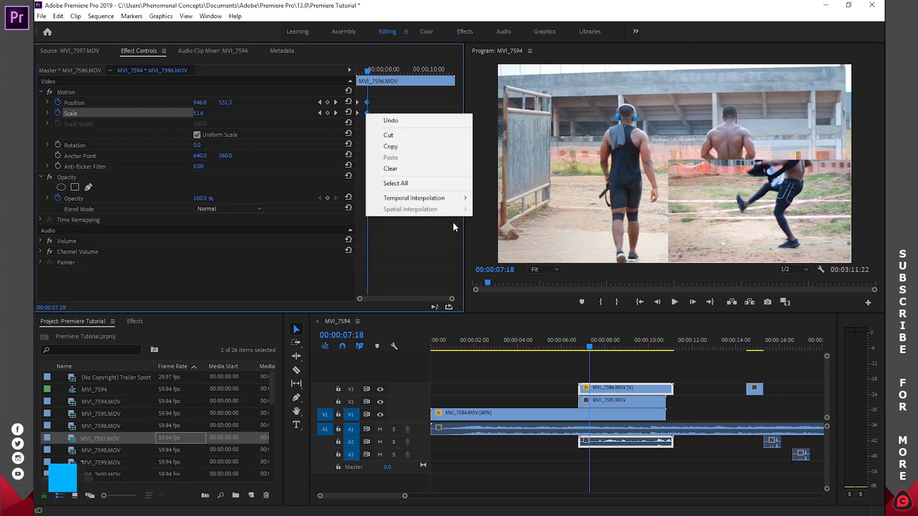
{"action": "mouse_move", "coordinate": [392, 198]}
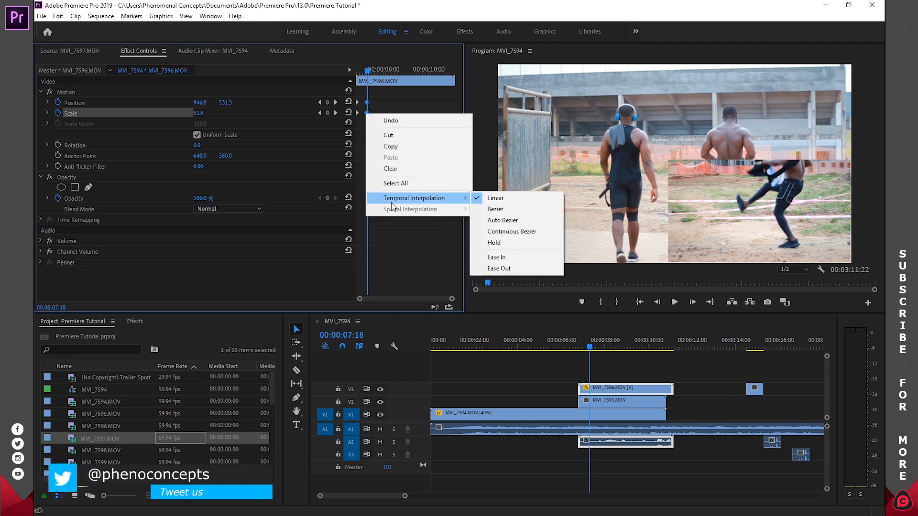
{"action": "left_click", "coordinate": [507, 259]}
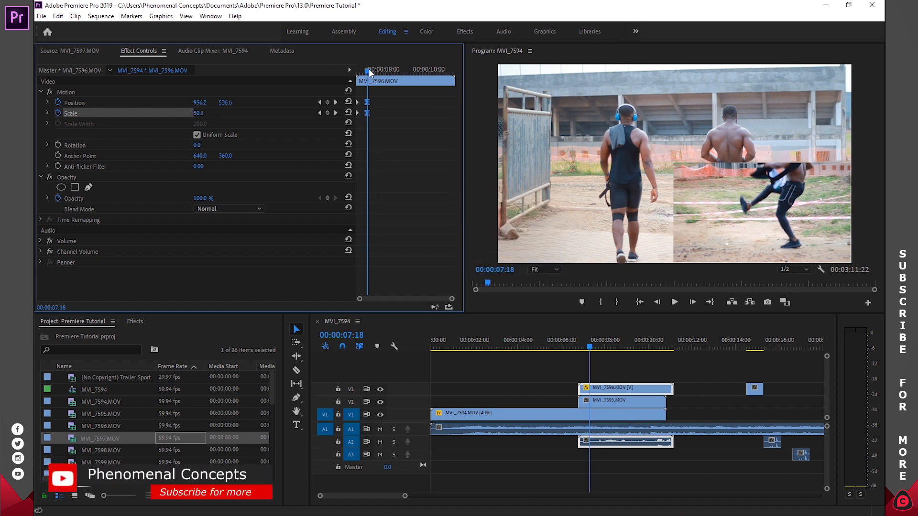
Play the eased Position and Scale animation from the start of MVI_7596 to 00:00:08:02
{"action": "left_click_drag", "start_coordinate": [369, 72], "coordinate": [349, 74]}
{"action": "key", "text": "space"}
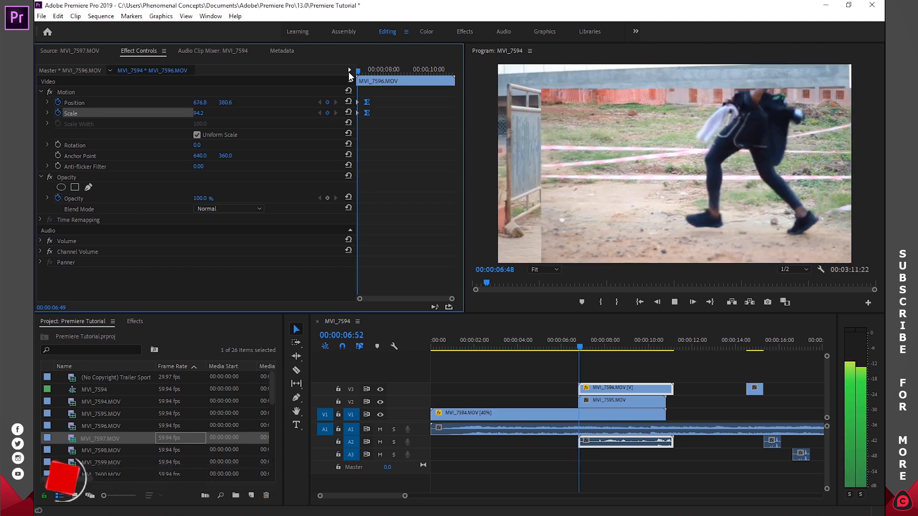
{"action": "key", "text": "space"}
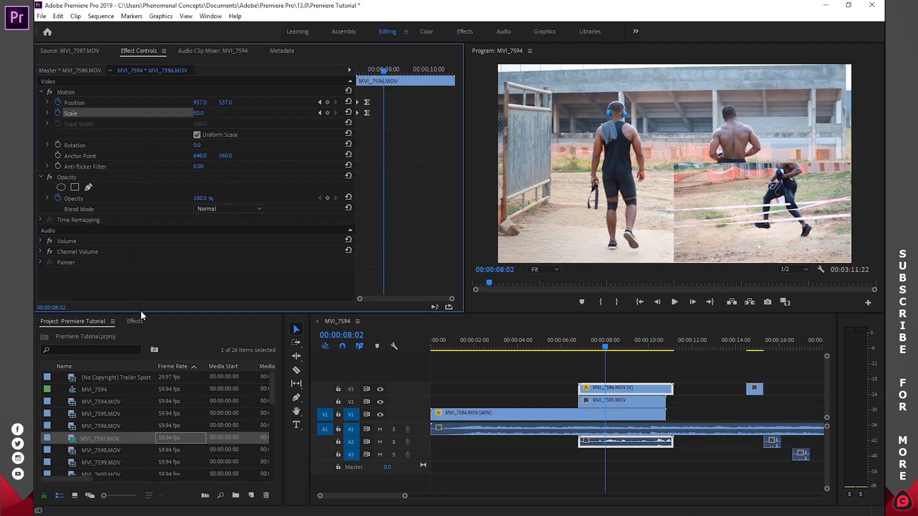
Bring up the Effects panel, dock it beside Metadata, and return it to its place after the Project panel
{"action": "left_click", "coordinate": [192, 329]}
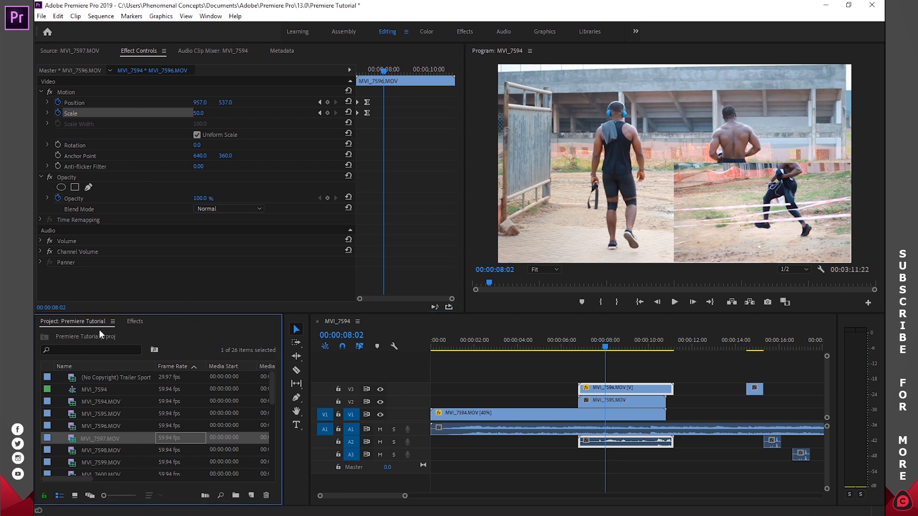
{"action": "left_click", "coordinate": [136, 322]}
{"action": "left_click", "coordinate": [151, 322]}
{"action": "left_click_drag", "start_coordinate": [130, 322], "coordinate": [320, 58]}
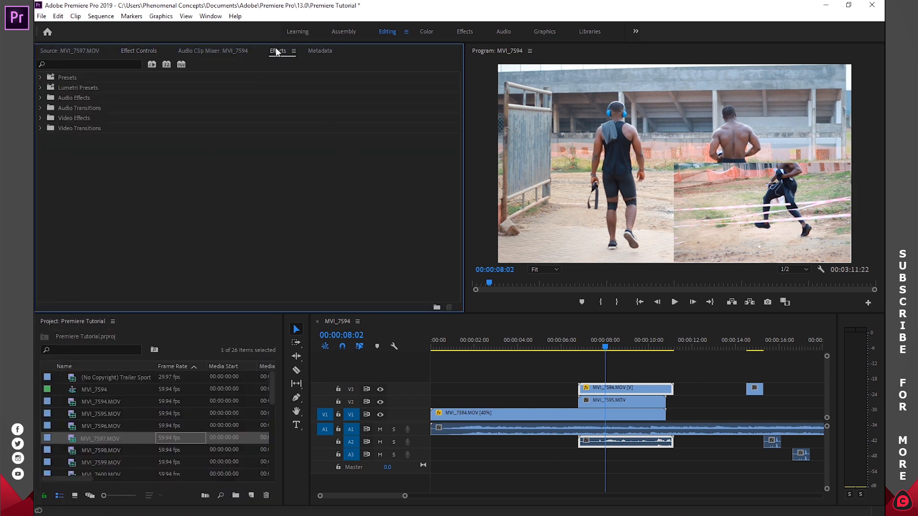
{"action": "left_click_drag", "start_coordinate": [275, 51], "coordinate": [133, 323]}
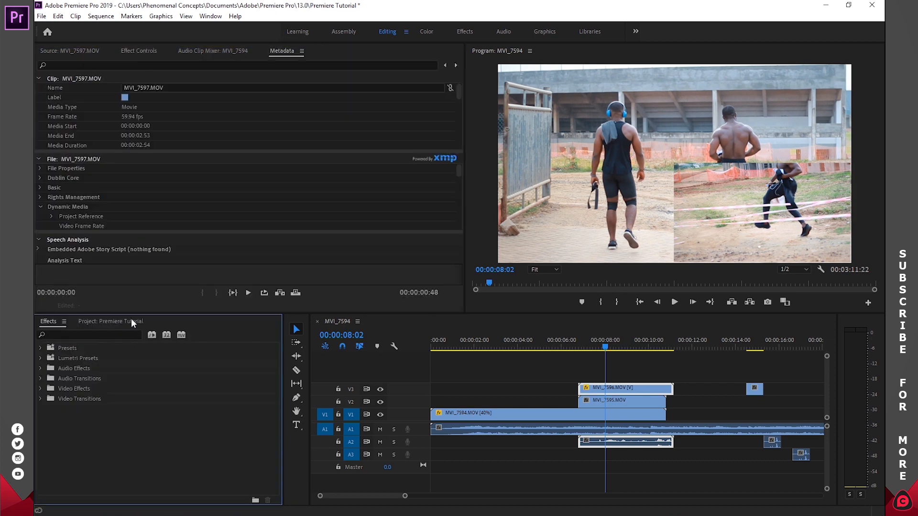
{"action": "left_click_drag", "start_coordinate": [47, 322], "coordinate": [140, 329]}
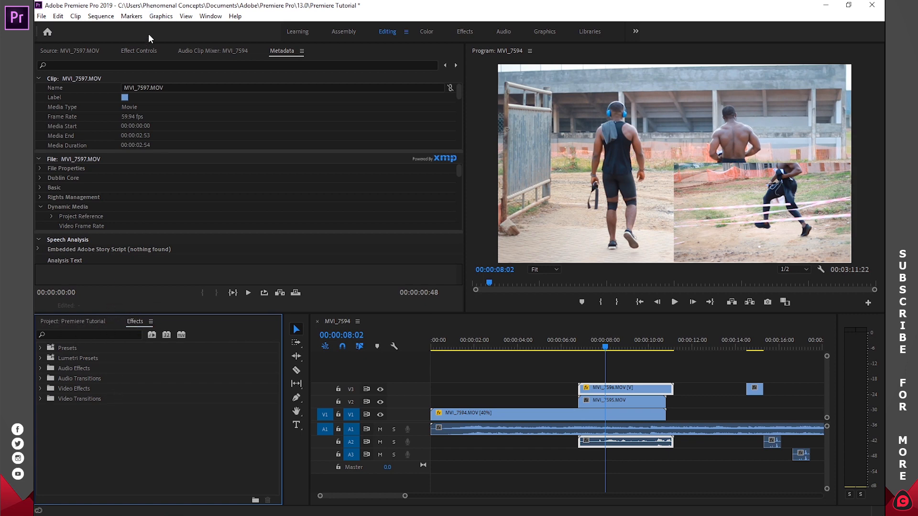
Search the effects for "crop" and apply the Crop video effect to MVI_7596 on V3
{"action": "left_click", "coordinate": [149, 51]}
{"action": "left_click", "coordinate": [74, 336]}
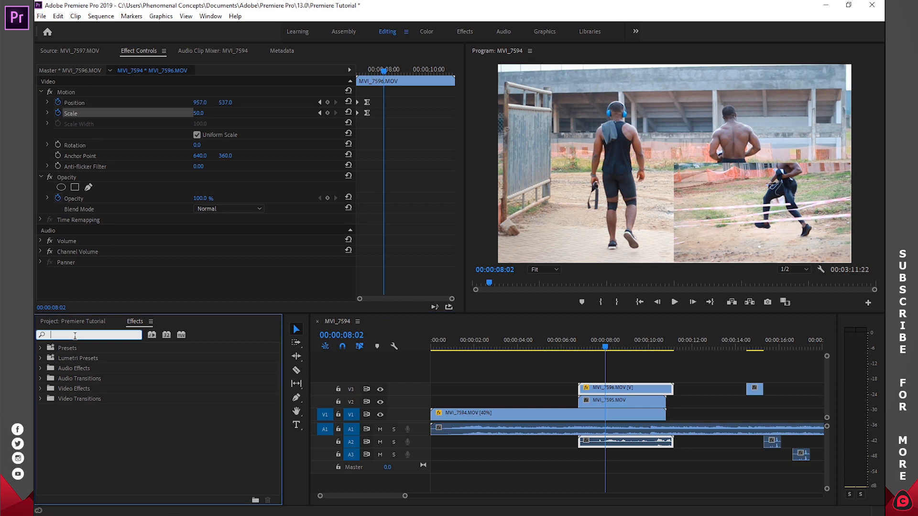
{"action": "type", "text": "crop"}
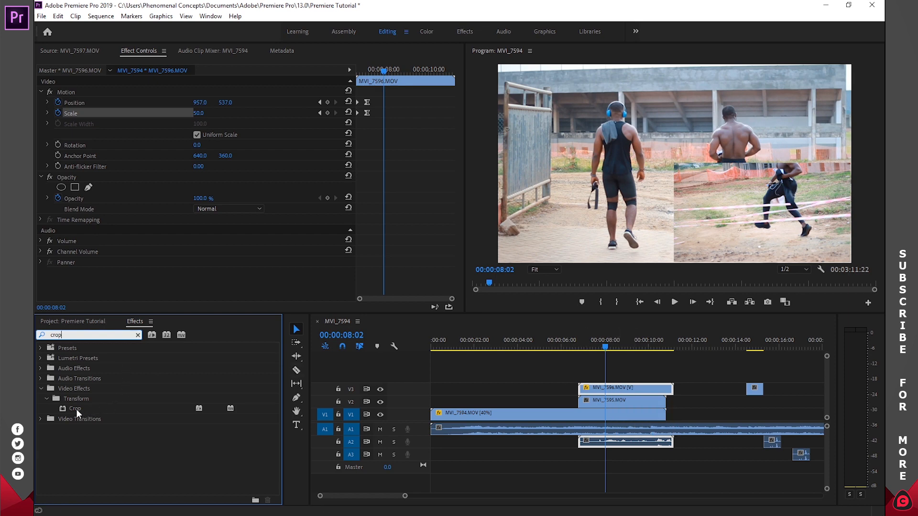
{"action": "left_click", "coordinate": [621, 454]}
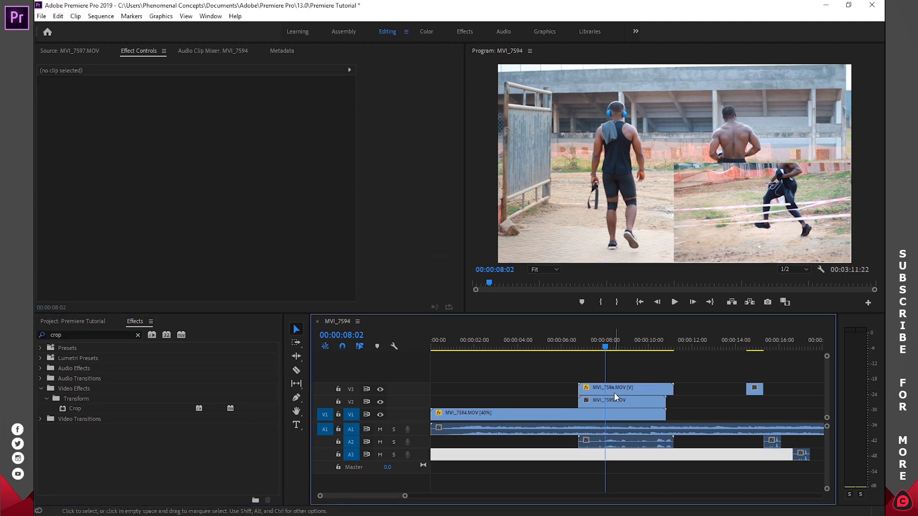
{"action": "left_click_drag", "start_coordinate": [70, 409], "coordinate": [617, 388]}
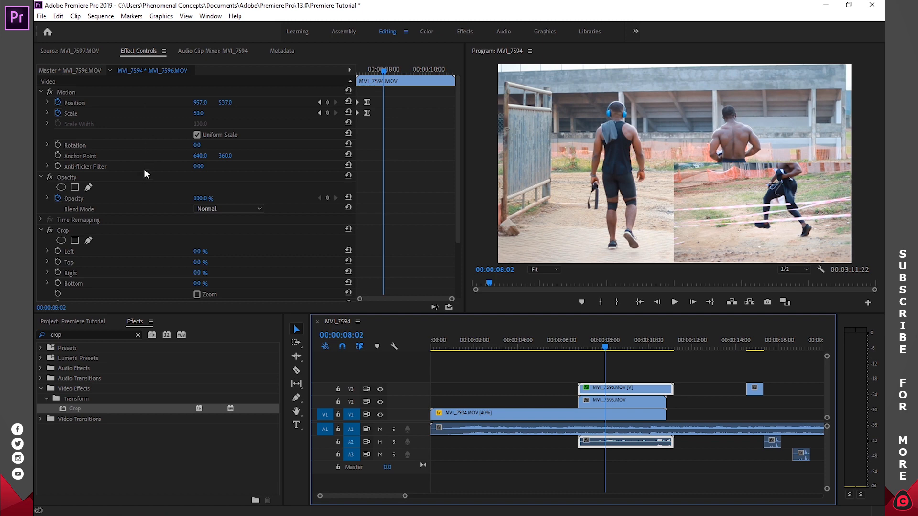
Try a Left crop of 50% on MVI_7596, and settle on 20%
{"action": "scroll", "coordinate": [146, 174], "scroll_direction": "down", "scroll_amount": 2}
{"action": "left_click", "coordinate": [72, 180]}
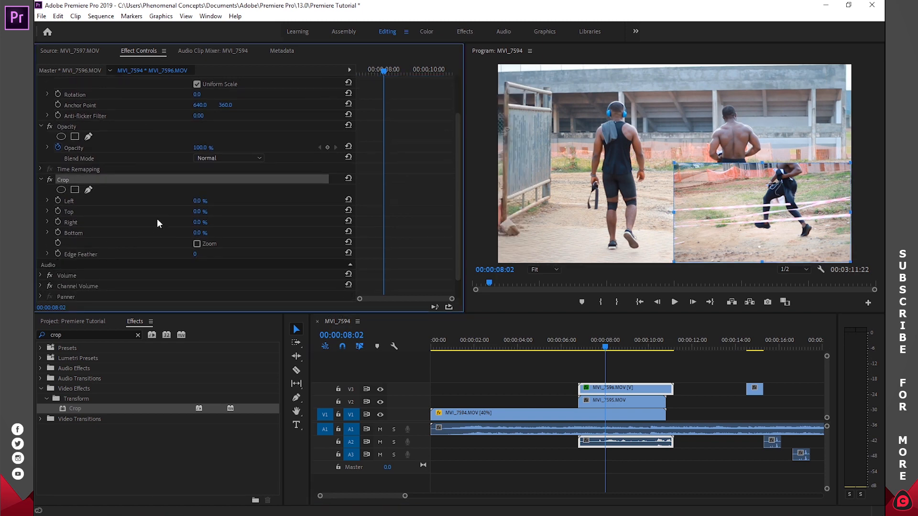
{"action": "scroll", "coordinate": [159, 223], "scroll_direction": "down", "scroll_amount": 1}
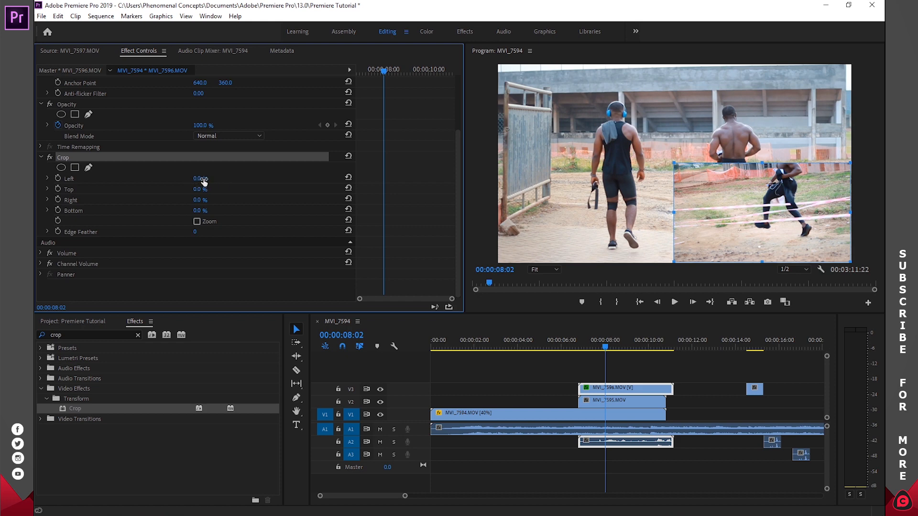
{"action": "left_click", "coordinate": [204, 179]}
{"action": "type", "text": "50"}
{"action": "key", "text": "Return"}
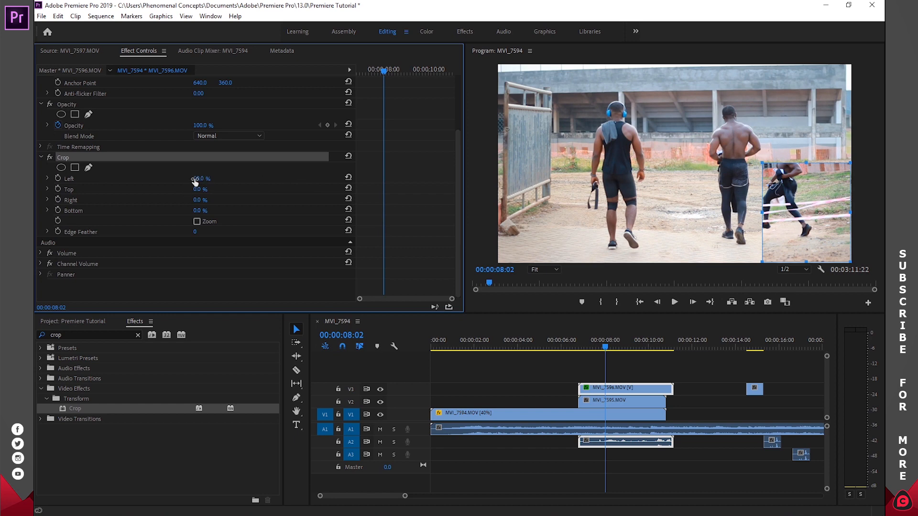
{"action": "left_click", "coordinate": [195, 179]}
{"action": "type", "text": "20"}
{"action": "key", "text": "Return"}
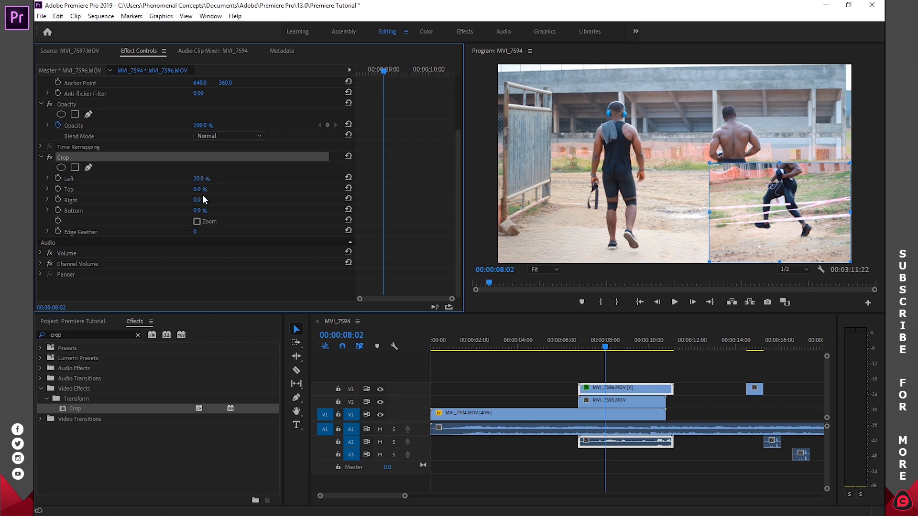
{"action": "mouse_move", "coordinate": [202, 191]}
{"action": "left_mouse_down"}
{"action": "mouse_move", "coordinate": [215, 191]}
{"action": "mouse_move", "coordinate": [193, 193]}
{"action": "left_mouse_up"}
Clear the effects search, add the Additive Dissolve video transition to the start of MVI_7596 on V3, and preview it
{"action": "left_click", "coordinate": [139, 336]}
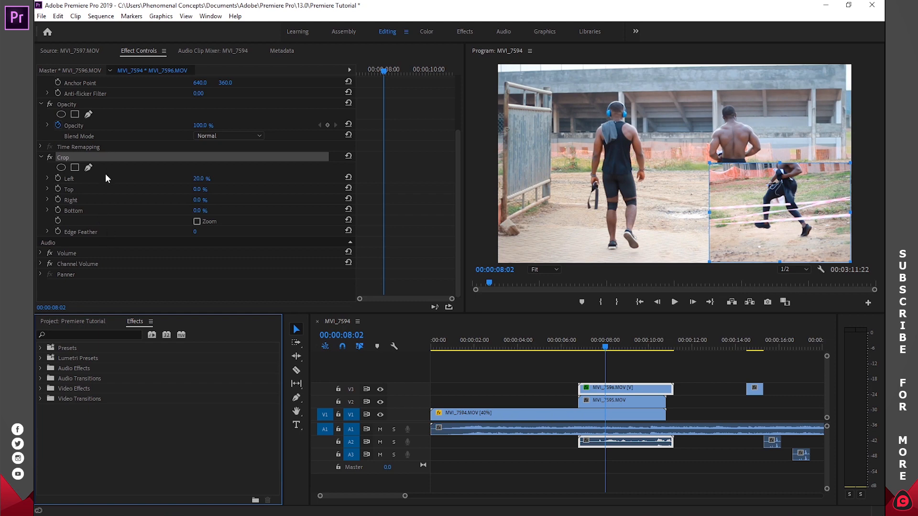
{"action": "left_click", "coordinate": [40, 399]}
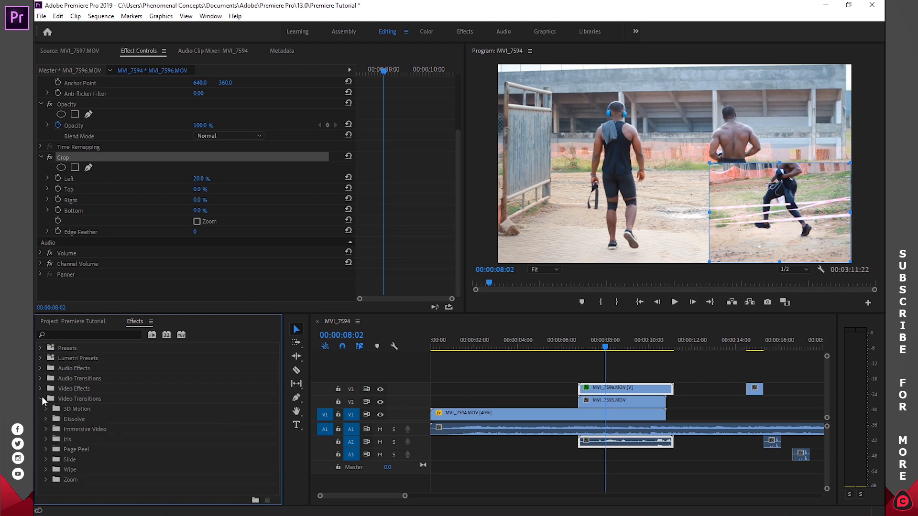
{"action": "left_click", "coordinate": [47, 419]}
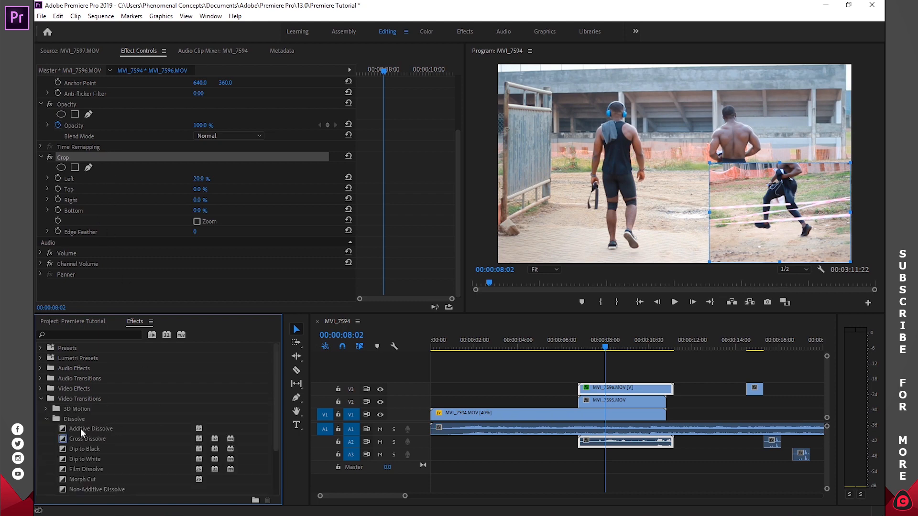
{"action": "left_click_drag", "start_coordinate": [80, 432], "coordinate": [583, 392]}
{"action": "left_click", "coordinate": [583, 349]}
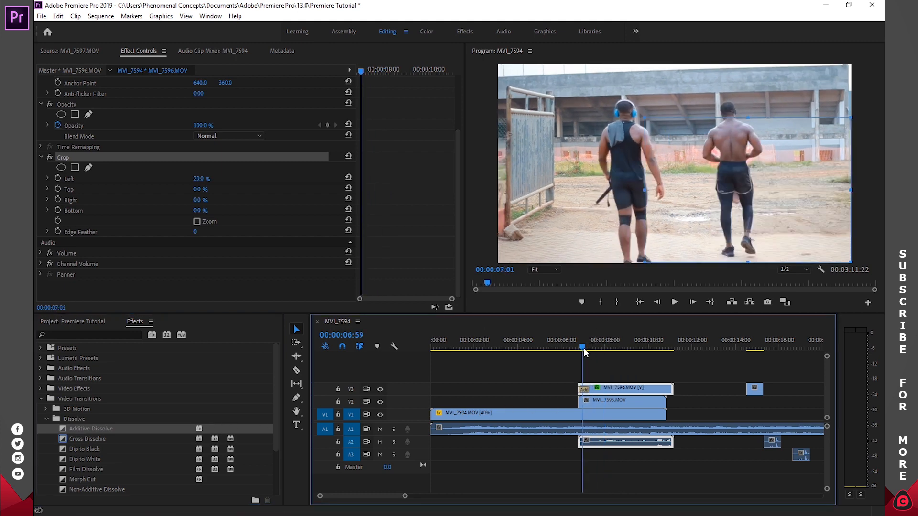
Examine the Additive Dissolve's duration and alignment, and compare the effect settings of MVI_7595 and MVI_7596
{"action": "left_click", "coordinate": [584, 390]}
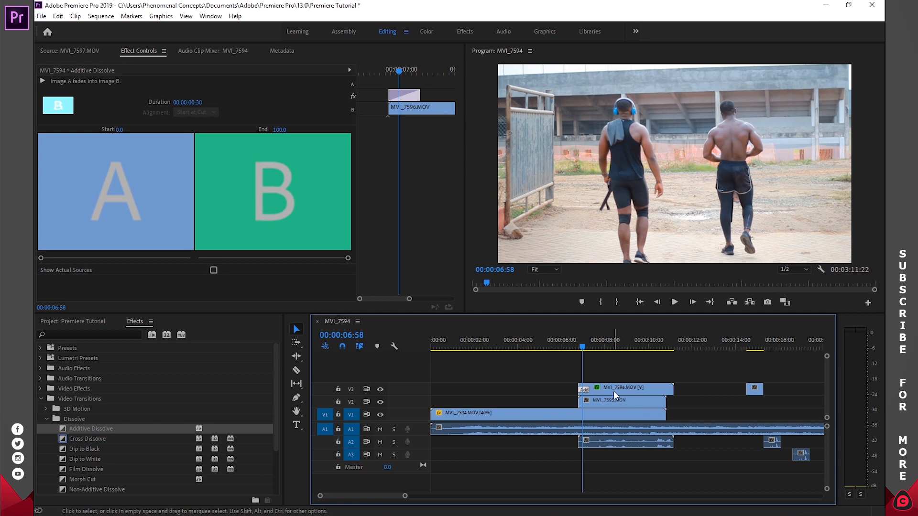
{"action": "left_click", "coordinate": [601, 401]}
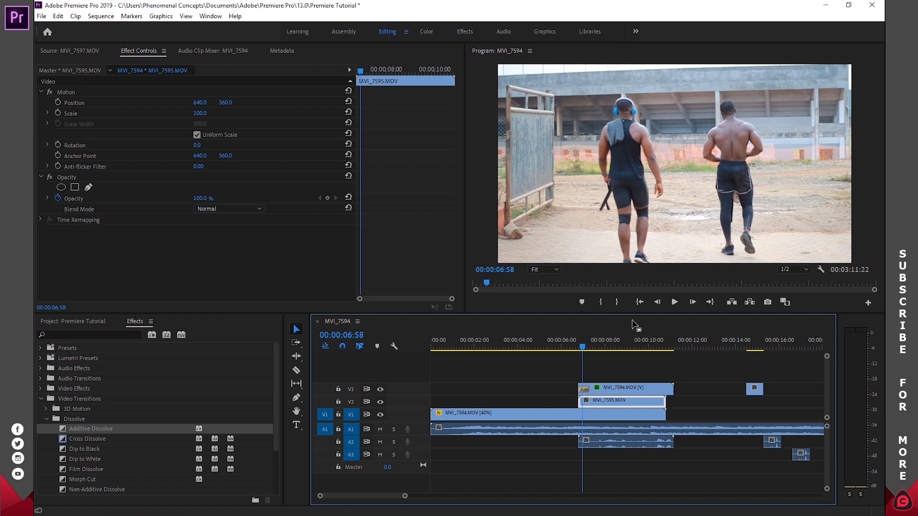
{"action": "left_click", "coordinate": [623, 387]}
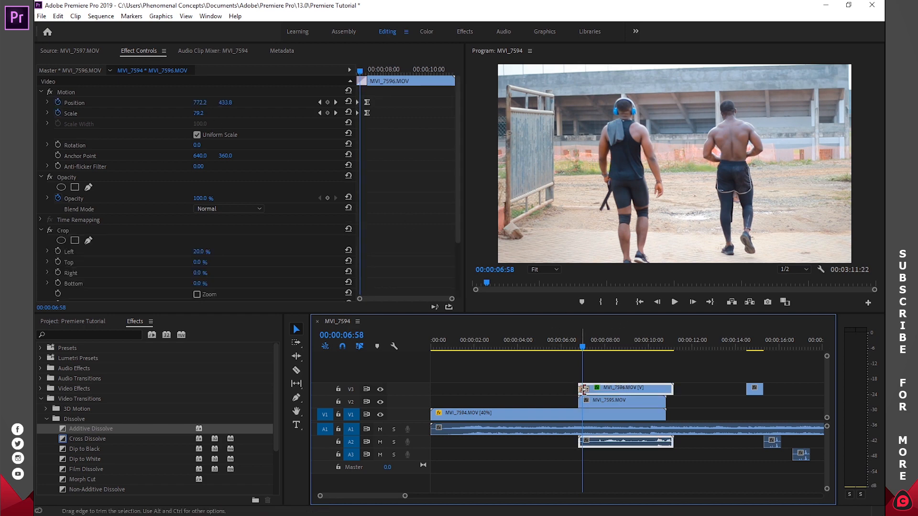
{"action": "left_click", "coordinate": [583, 388]}
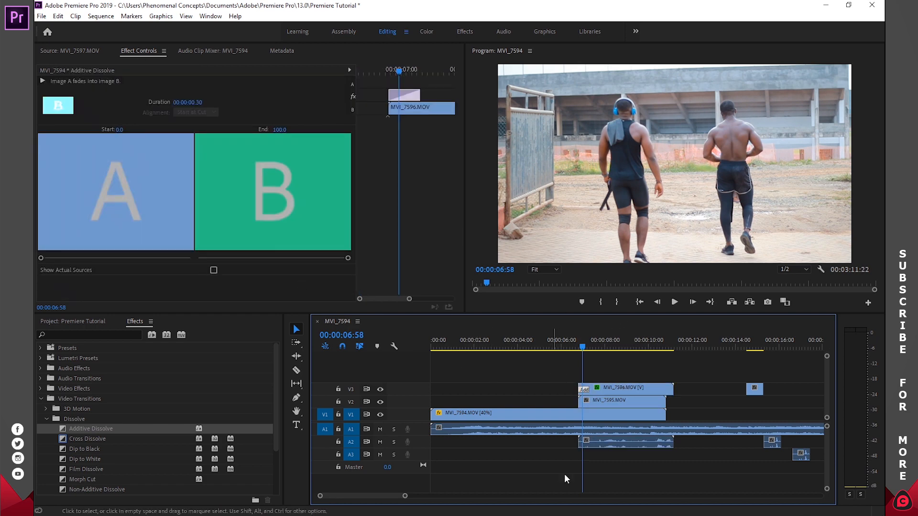
Try moving MVI_7595 earlier on V2, undo that move and the Additive Dissolve, and select MVI_7596
{"action": "left_click", "coordinate": [569, 477]}
{"action": "left_click_drag", "start_coordinate": [598, 401], "coordinate": [534, 402]}
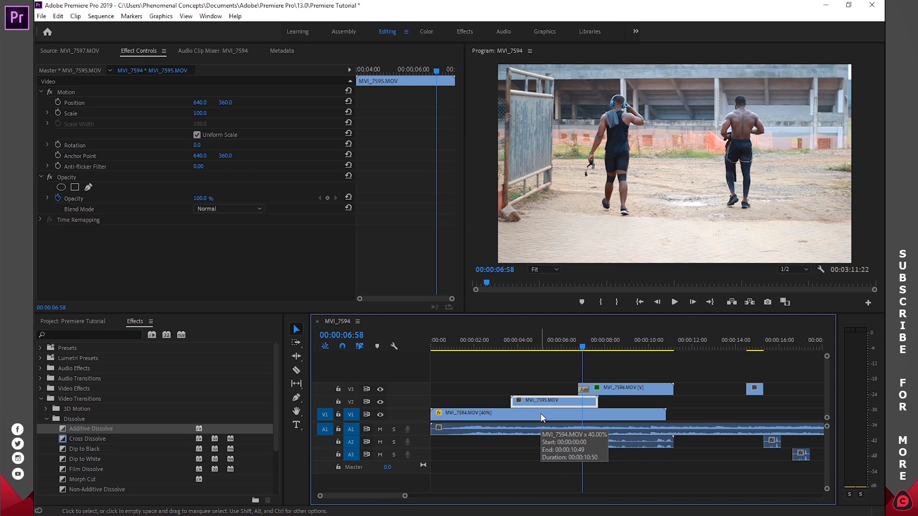
{"action": "key", "text": "ctrl+z"}
{"action": "key", "text": "ctrl+z"}
{"action": "left_click", "coordinate": [607, 388]}
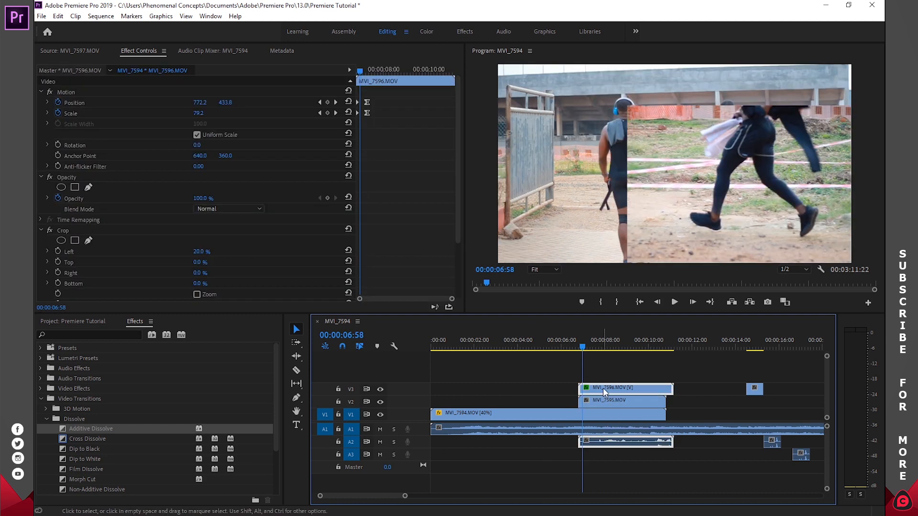
Delete the leftover MVI_7597 clip near 15 seconds on V3, along with the short stray audio clips after it
{"action": "left_click_drag", "start_coordinate": [603, 388], "coordinate": [606, 392]}
{"action": "left_click", "coordinate": [756, 391]}
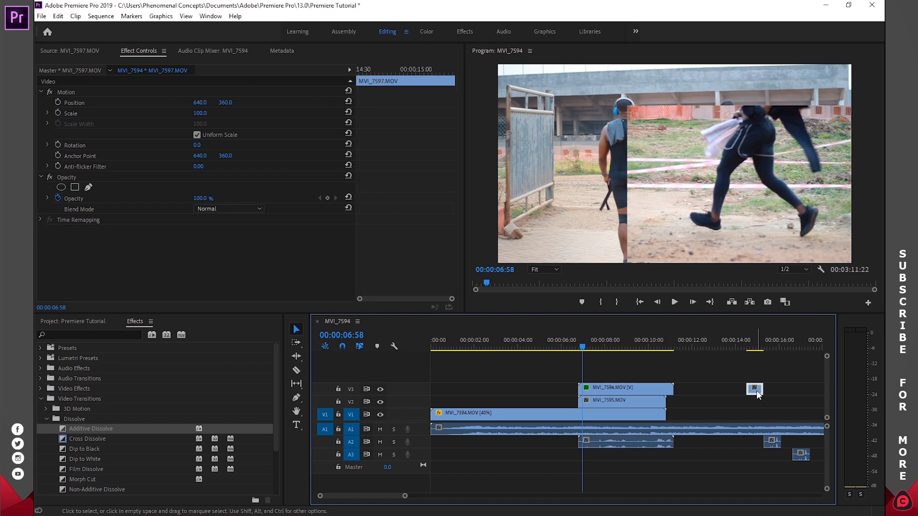
{"action": "key", "text": "Delete"}
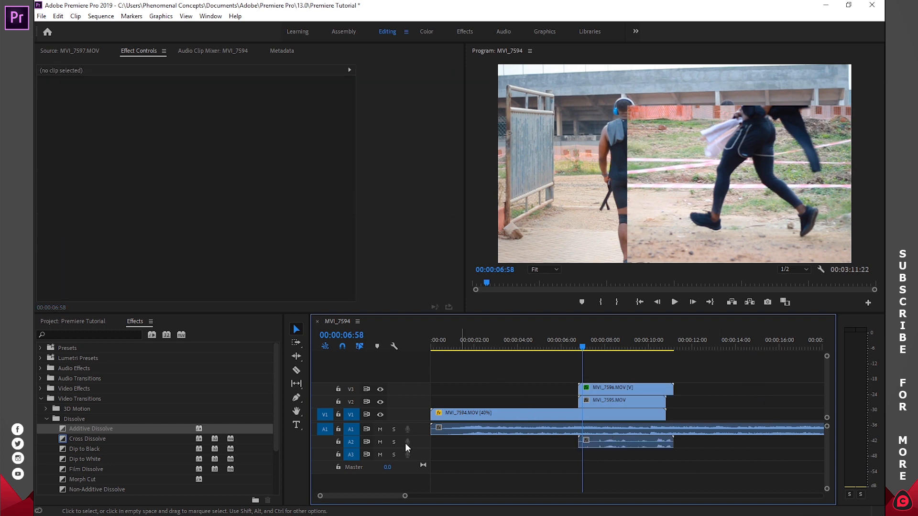
Add the project clips MVI_7601 through MVI_7607 to V2, starting at the end of MVI_7596
{"action": "left_click", "coordinate": [79, 322]}
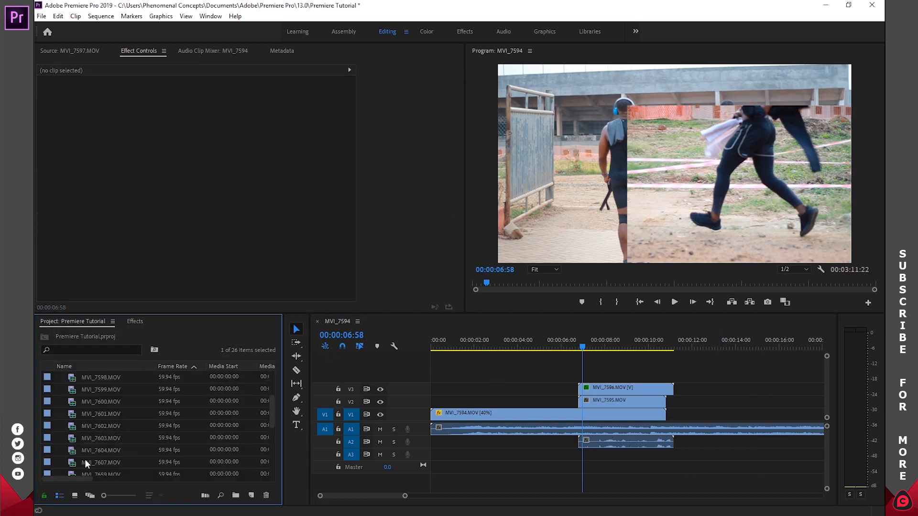
{"action": "left_click", "coordinate": [104, 466]}
{"action": "left_click", "coordinate": [106, 416], "text": "shift"}
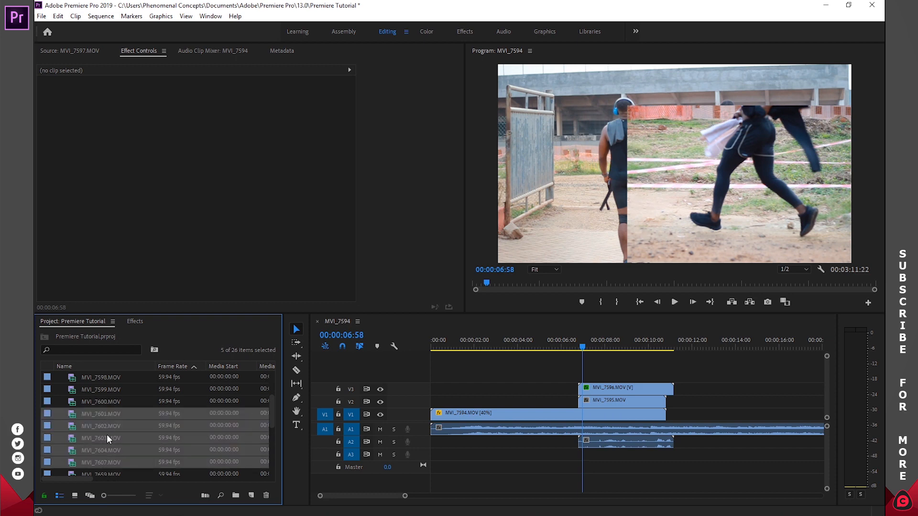
{"action": "left_click_drag", "start_coordinate": [98, 413], "coordinate": [679, 409]}
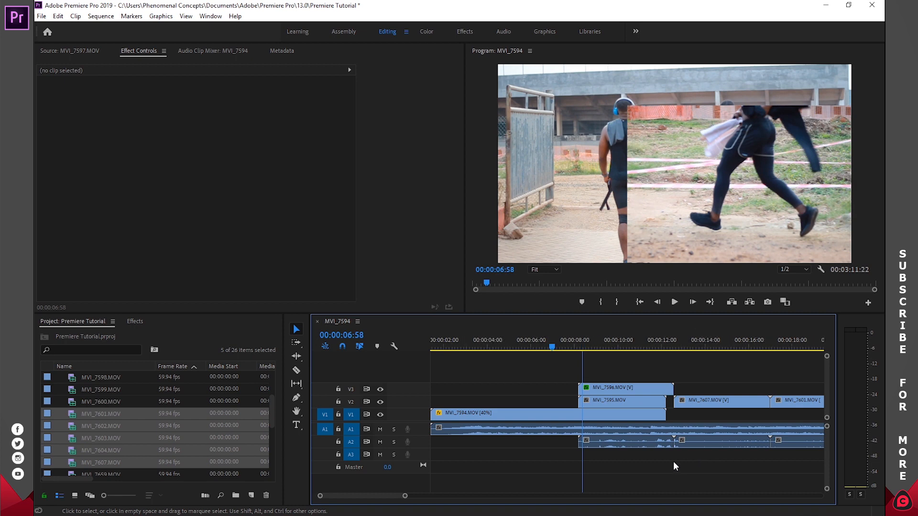
Move MVI_7607 earlier on V2 so it starts right where MVI_7595 ends
{"action": "scroll", "coordinate": [671, 461], "scroll_direction": "down", "scroll_amount": 4}
{"action": "left_click_drag", "start_coordinate": [620, 340], "coordinate": [521, 348]}
{"action": "left_click_drag", "start_coordinate": [549, 408], "coordinate": [537, 405]}
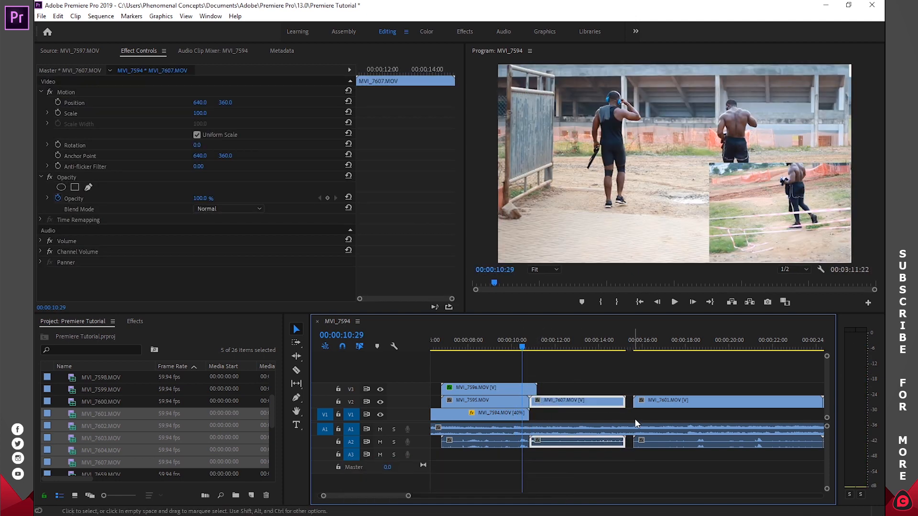
Ripple-delete the gap between MVI_7607 and MVI_7601 on V2
{"action": "left_click", "coordinate": [637, 377]}
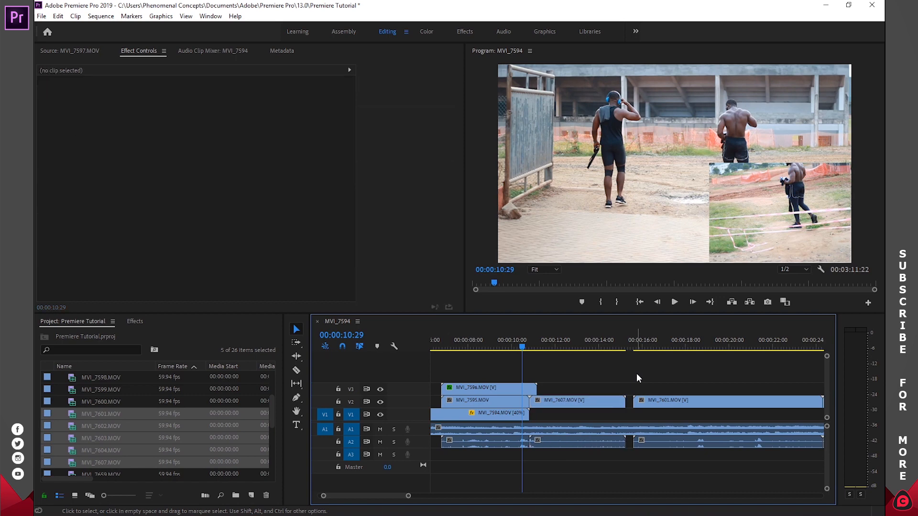
{"action": "left_click", "coordinate": [629, 405]}
{"action": "right_click", "coordinate": [629, 404]}
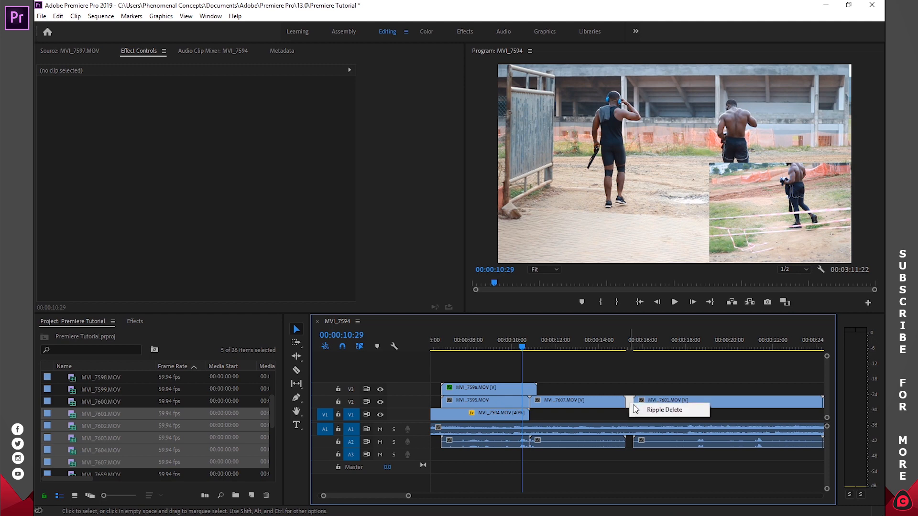
{"action": "left_click", "coordinate": [651, 410]}
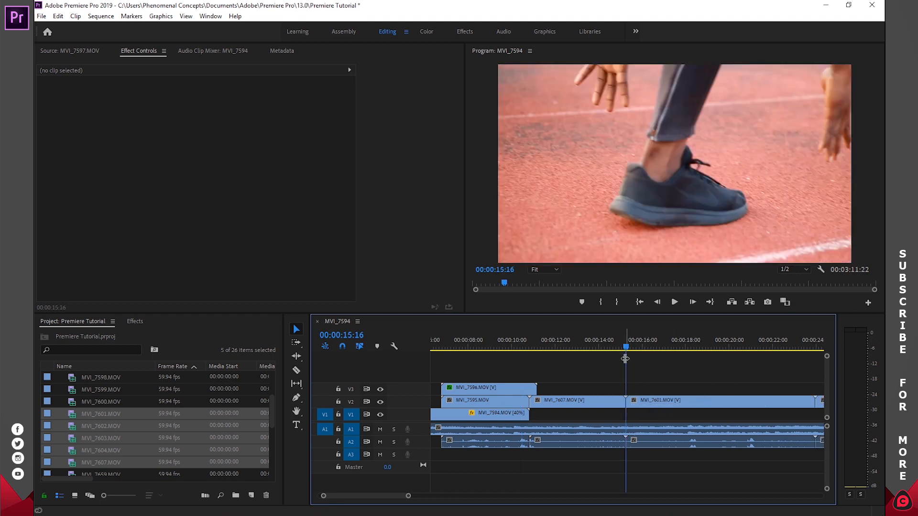
Cut the music on A1 with the Razor tool at the end of the last video clip and at three points beyond it
{"action": "mouse_move", "coordinate": [625, 345]}
{"action": "left_mouse_down"}
{"action": "mouse_move", "coordinate": [616, 348]}
{"action": "mouse_move", "coordinate": [624, 348]}
{"action": "left_mouse_up"}
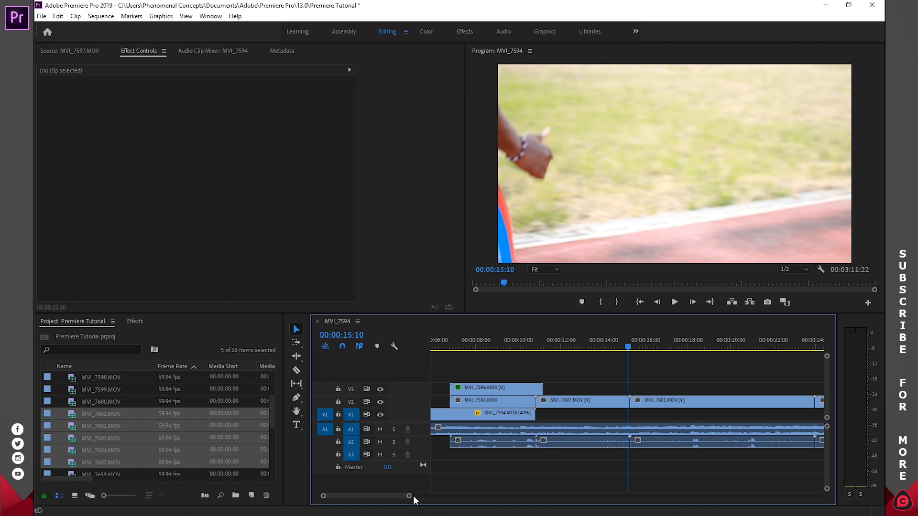
{"action": "left_click_drag", "start_coordinate": [409, 497], "coordinate": [667, 493]}
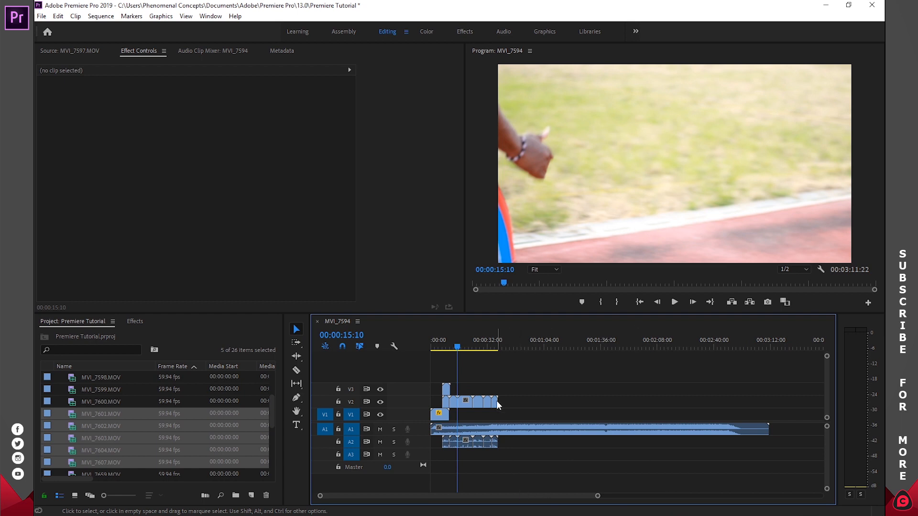
{"action": "left_click_drag", "start_coordinate": [597, 496], "coordinate": [472, 496]}
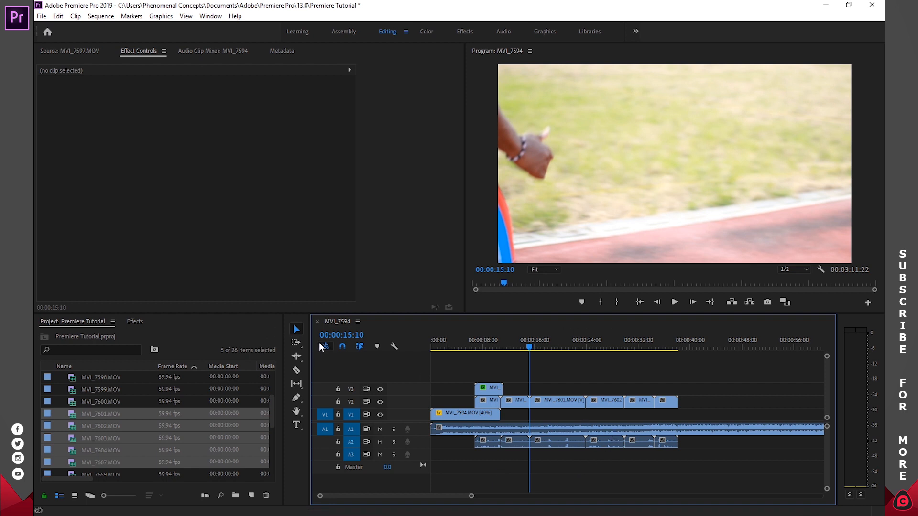
{"action": "left_click", "coordinate": [297, 372]}
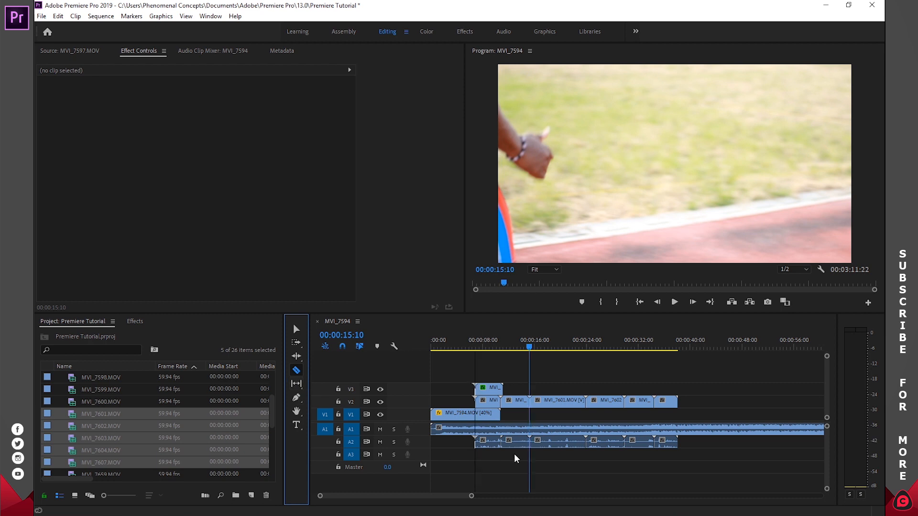
{"action": "left_click", "coordinate": [677, 429]}
{"action": "left_click", "coordinate": [714, 429]}
{"action": "left_click", "coordinate": [754, 428]}
{"action": "left_click", "coordinate": [788, 429]}
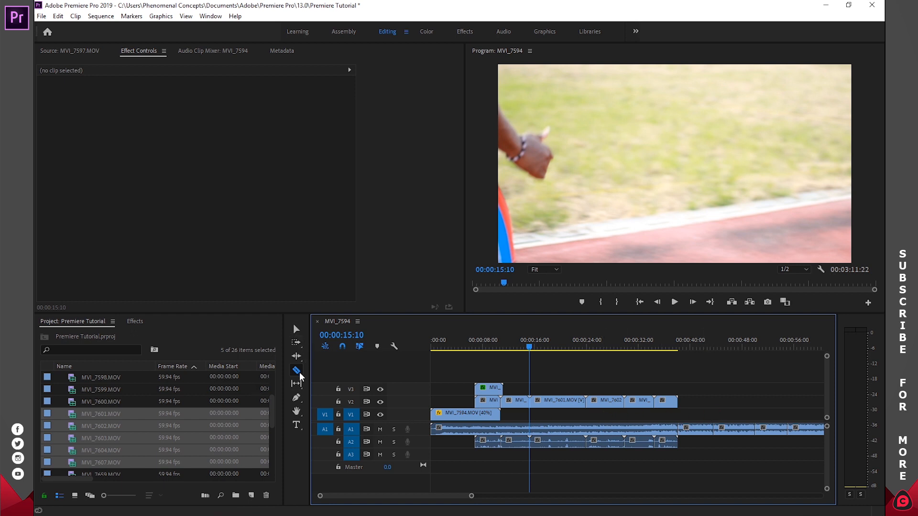
Delete the first and third short music segments, and move the one between them to A3, ending with the last video clip
{"action": "left_click", "coordinate": [296, 330]}
{"action": "left_click", "coordinate": [693, 429]}
{"action": "left_click", "coordinate": [771, 430]}
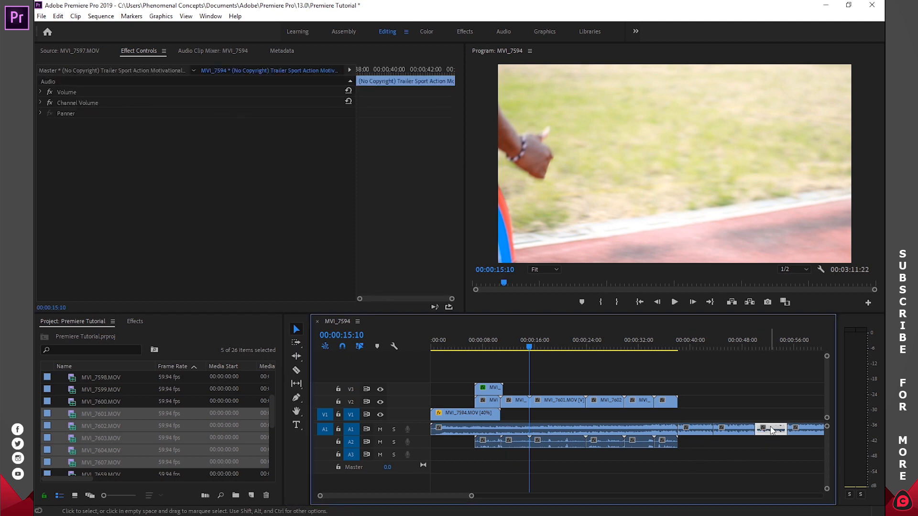
{"action": "left_click", "coordinate": [704, 434]}
{"action": "key", "text": "Delete"}
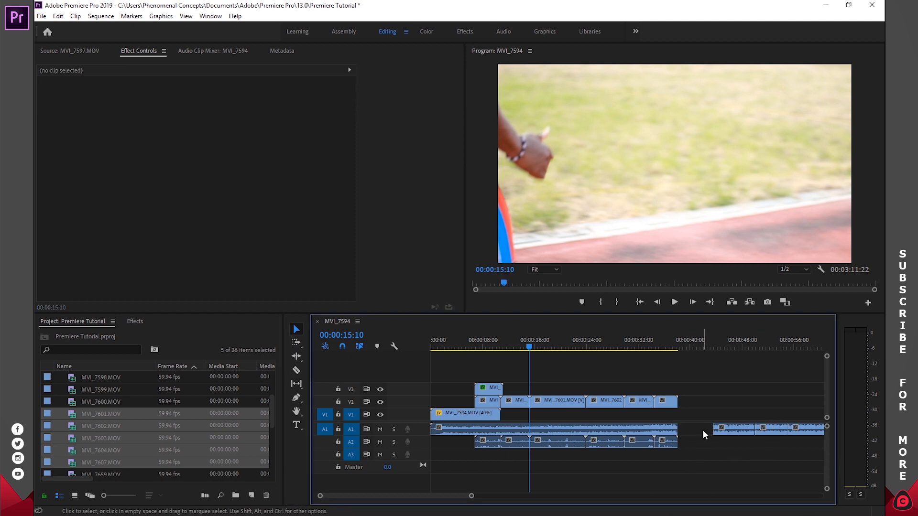
{"action": "left_click", "coordinate": [775, 430]}
{"action": "key", "text": "Delete"}
{"action": "left_click_drag", "start_coordinate": [728, 432], "coordinate": [658, 453]}
{"action": "left_click", "coordinate": [734, 450]}
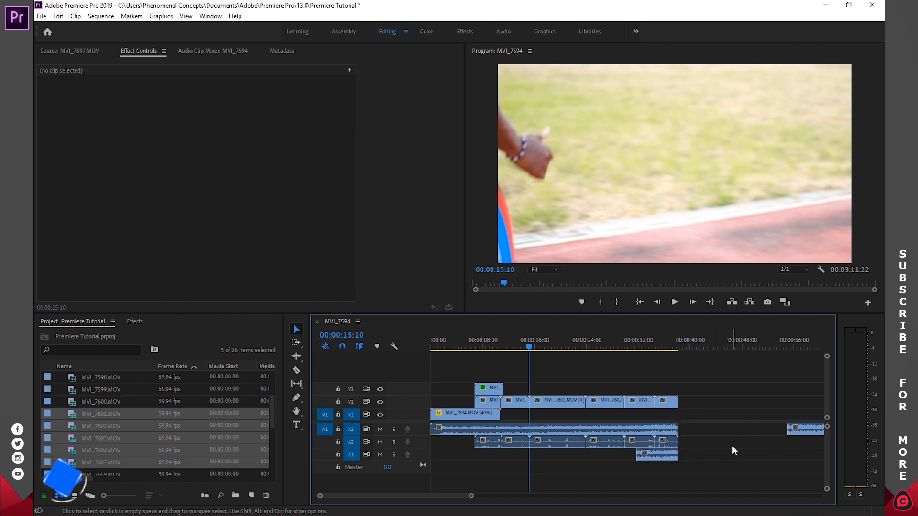
Add a text graphic reading "Tutorial" over the picture at 00:00:15:10 with the Type tool
{"action": "left_click", "coordinate": [295, 428]}
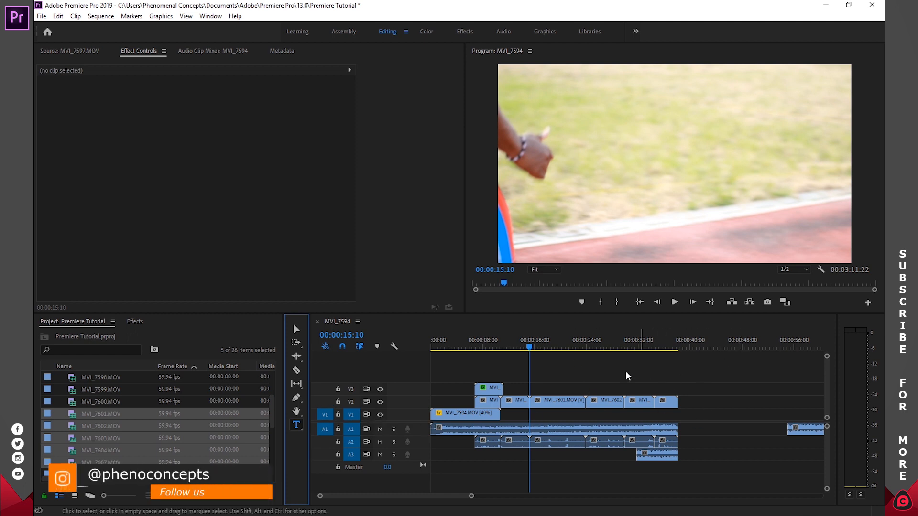
{"action": "left_click", "coordinate": [632, 154]}
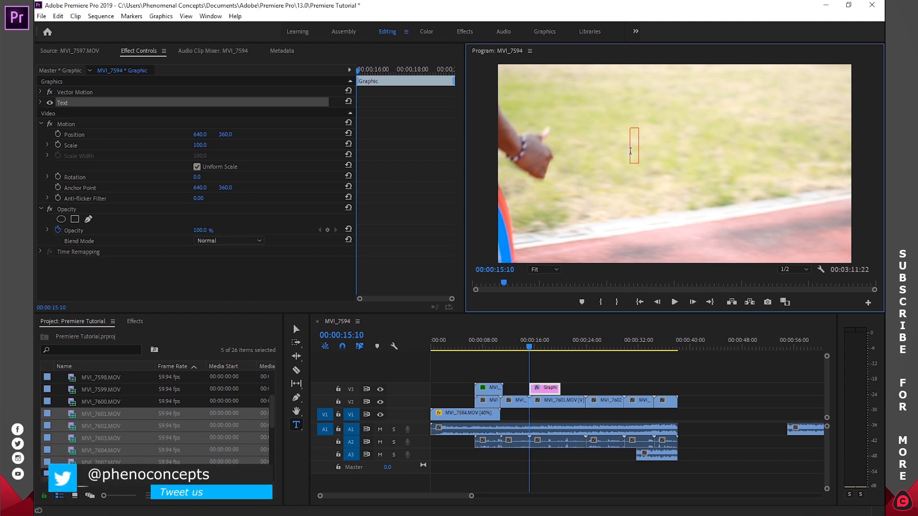
{"action": "type", "text": "Tutorial"}
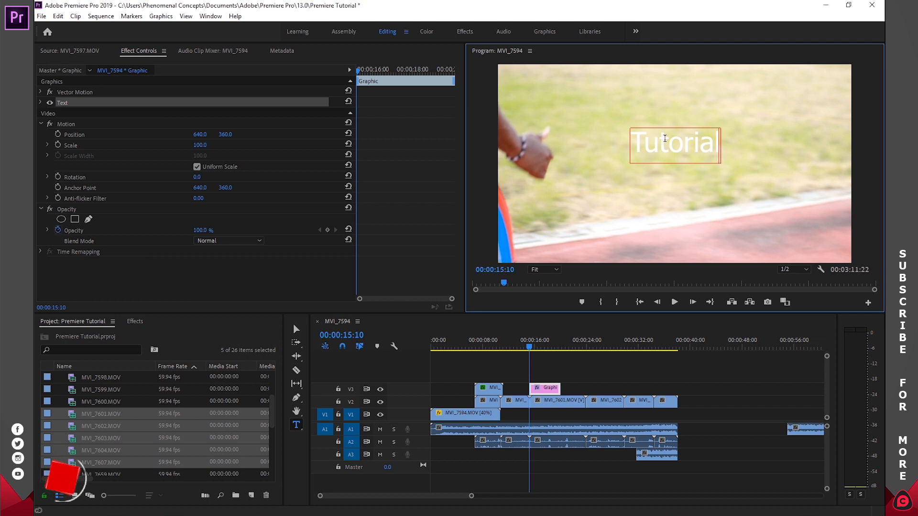
Set the title's font to Tahoma Bold, try centred alignment, and return to left alignment
{"action": "double_click", "coordinate": [682, 141]}
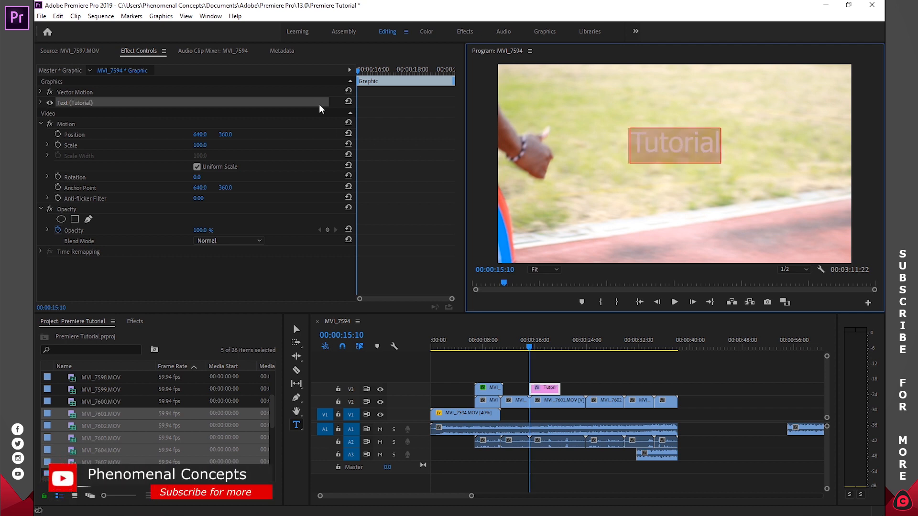
{"action": "left_click", "coordinate": [40, 102]}
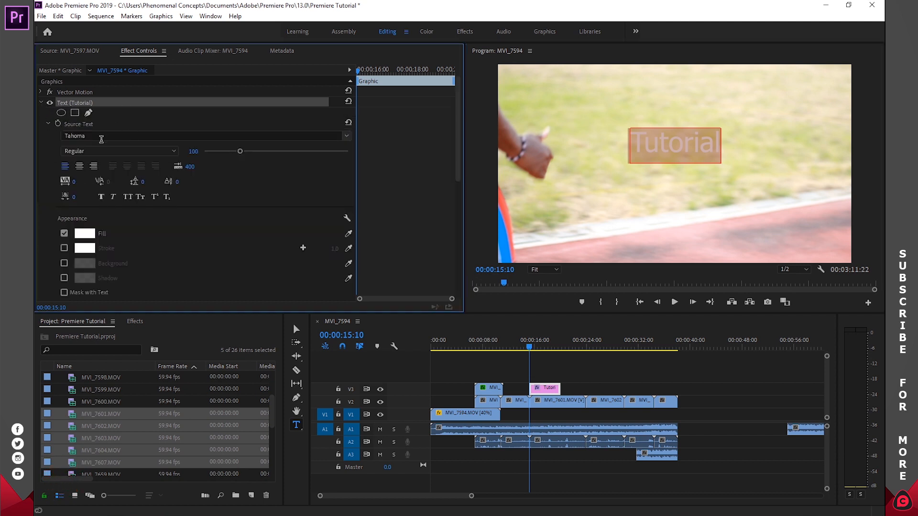
{"action": "left_click", "coordinate": [324, 135]}
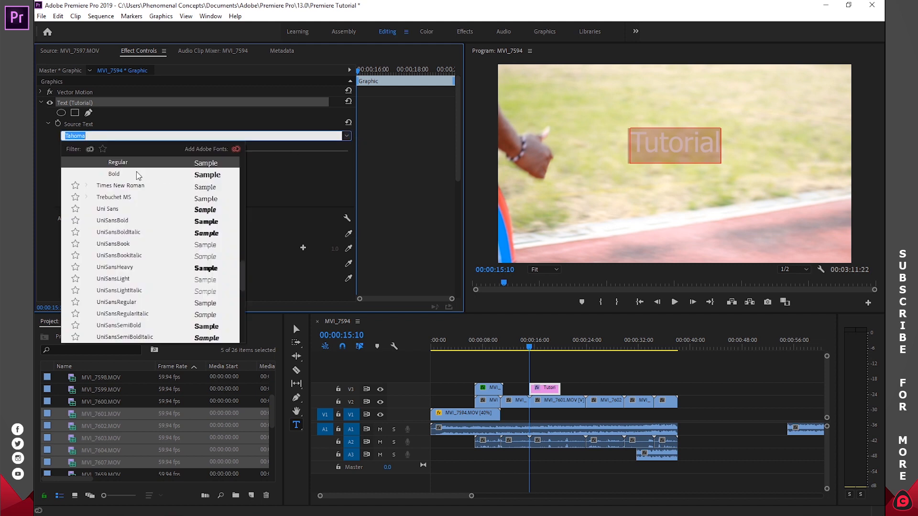
{"action": "left_click", "coordinate": [171, 173]}
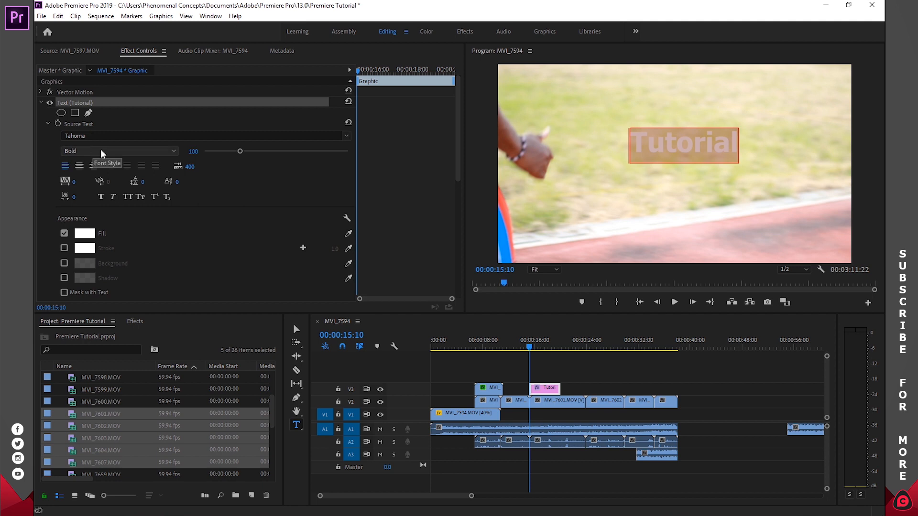
{"action": "left_click", "coordinate": [80, 166]}
{"action": "left_click", "coordinate": [66, 167]}
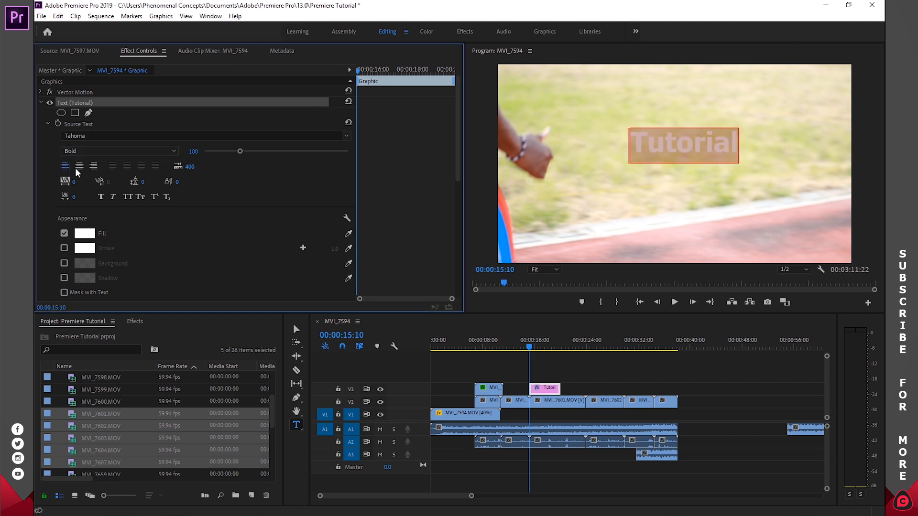
Try a larger font size for the title, and set it back to 100
{"action": "mouse_move", "coordinate": [242, 151]}
{"action": "left_mouse_down"}
{"action": "mouse_move", "coordinate": [321, 150]}
{"action": "mouse_move", "coordinate": [258, 150]}
{"action": "left_mouse_up"}
{"action": "left_click", "coordinate": [191, 150]}
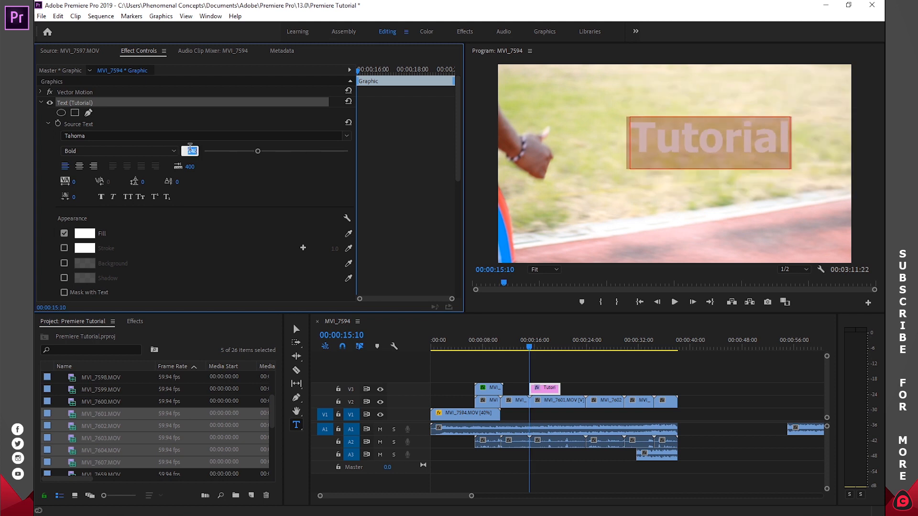
{"action": "type", "text": "100"}
{"action": "key", "text": "Return"}
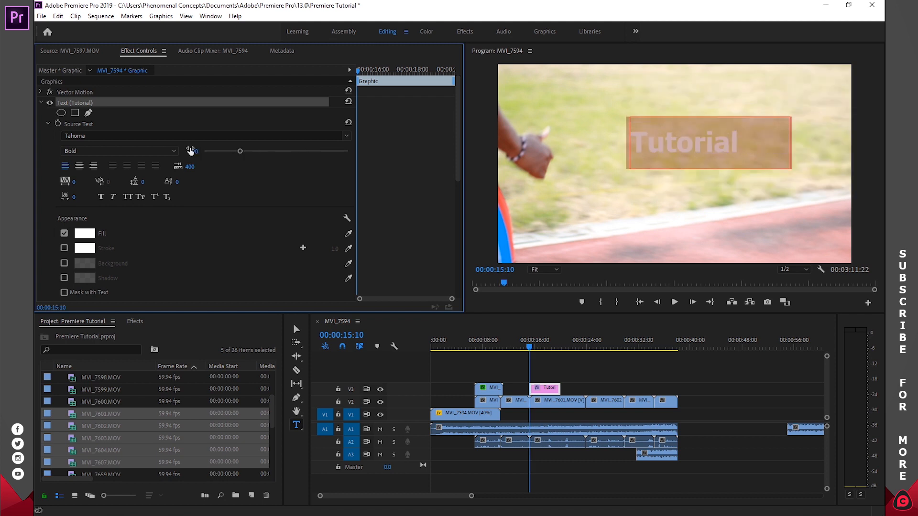
Change the title's fill colour to black
{"action": "left_click", "coordinate": [83, 234]}
{"action": "left_click_drag", "start_coordinate": [441, 266], "coordinate": [303, 194]}
{"action": "left_click", "coordinate": [571, 209]}
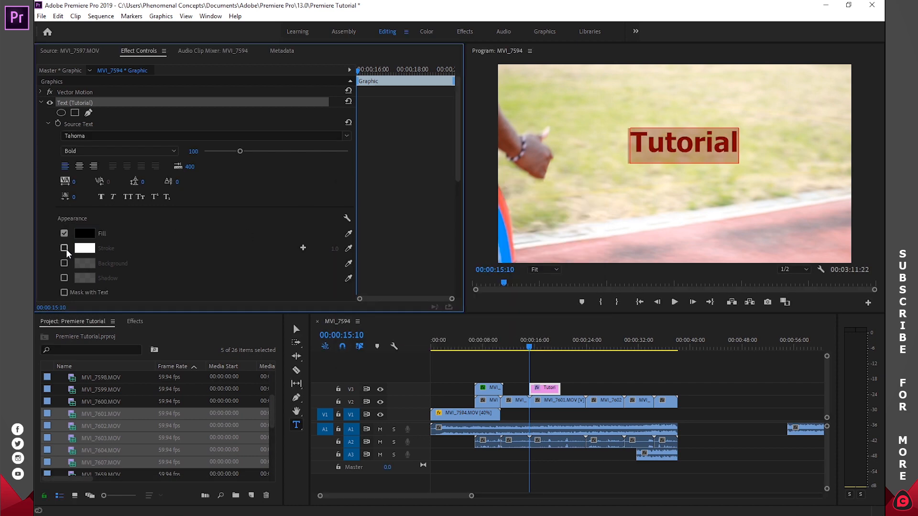
Try a stroke on the title, leave it off, and format the text as All Caps
{"action": "left_click", "coordinate": [64, 248]}
{"action": "left_click", "coordinate": [63, 248]}
{"action": "scroll", "coordinate": [110, 238], "scroll_direction": "down", "scroll_amount": 3}
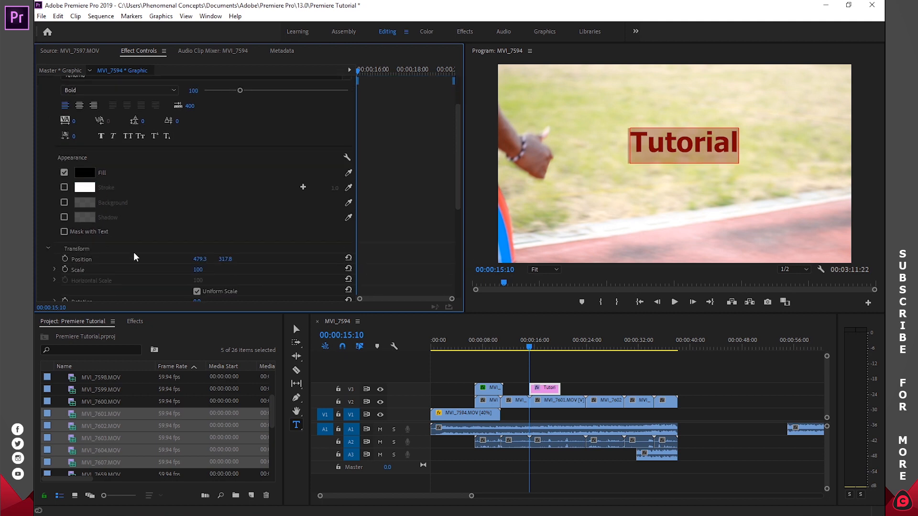
{"action": "scroll", "coordinate": [134, 256], "scroll_direction": "up", "scroll_amount": 2}
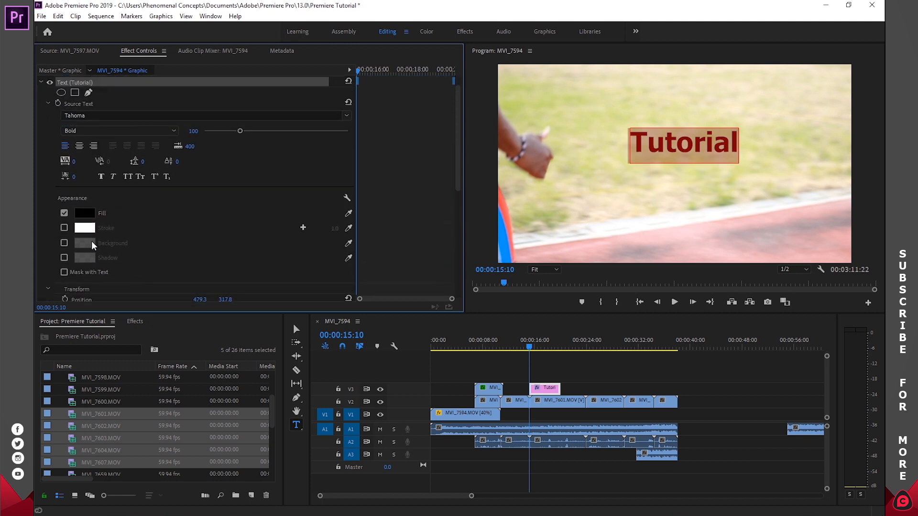
{"action": "left_click", "coordinate": [132, 176]}
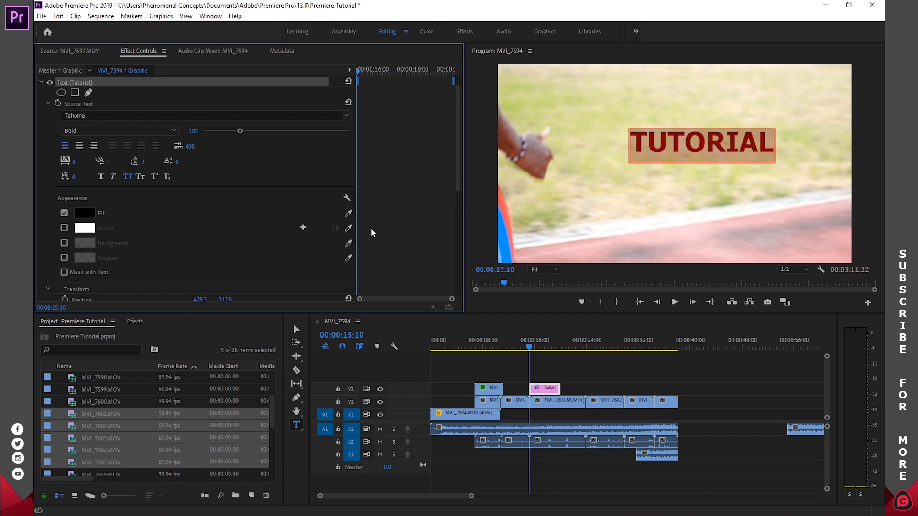
Move the title to V4 so it ends where MVI_7596 begins, and play the sequence from the start
{"action": "left_click_drag", "start_coordinate": [546, 387], "coordinate": [458, 373]}
{"action": "left_click", "coordinate": [539, 475]}
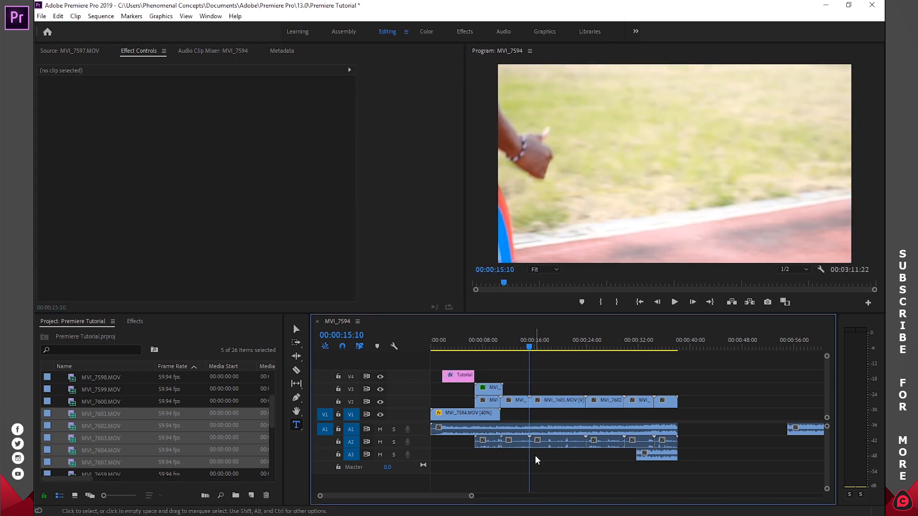
{"action": "left_click_drag", "start_coordinate": [526, 353], "coordinate": [415, 339]}
{"action": "key", "text": "space"}
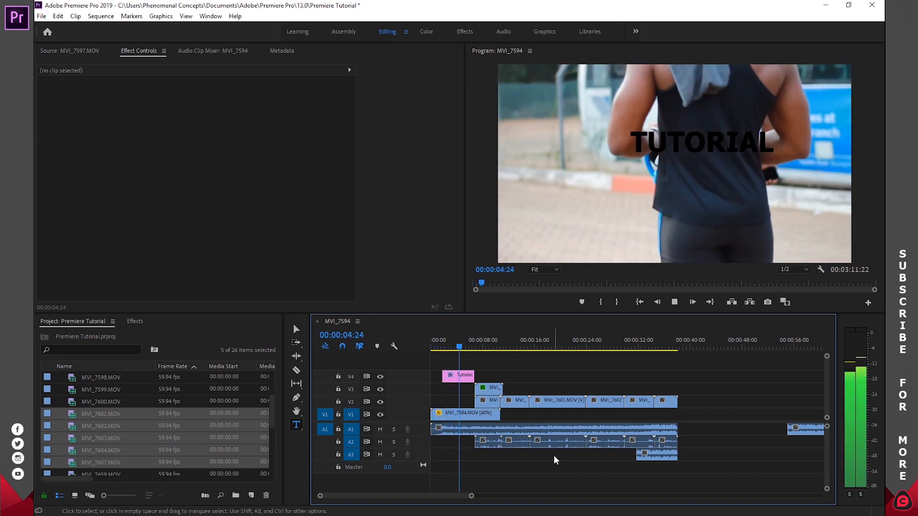
Move the Tutorial title to the lower-left of the frame by setting its Vector Motion position to 184, 481
{"action": "left_click", "coordinate": [460, 377]}
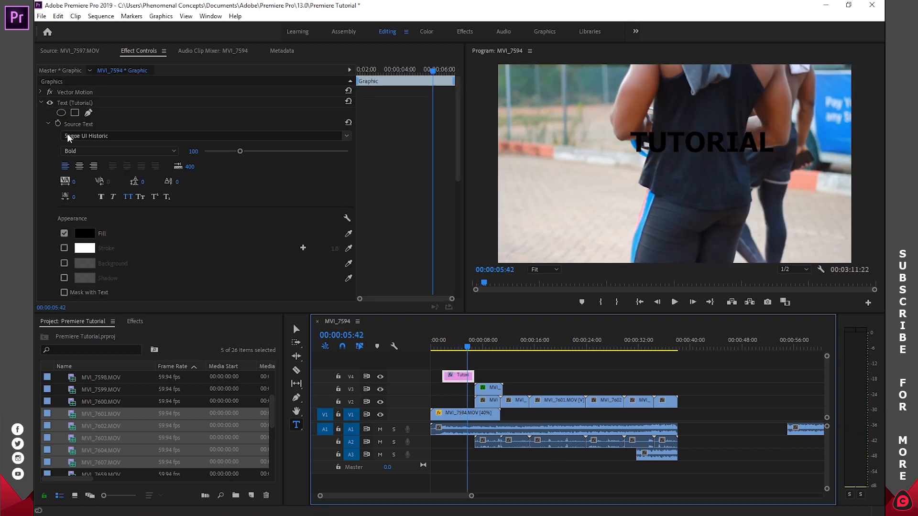
{"action": "left_click", "coordinate": [40, 92]}
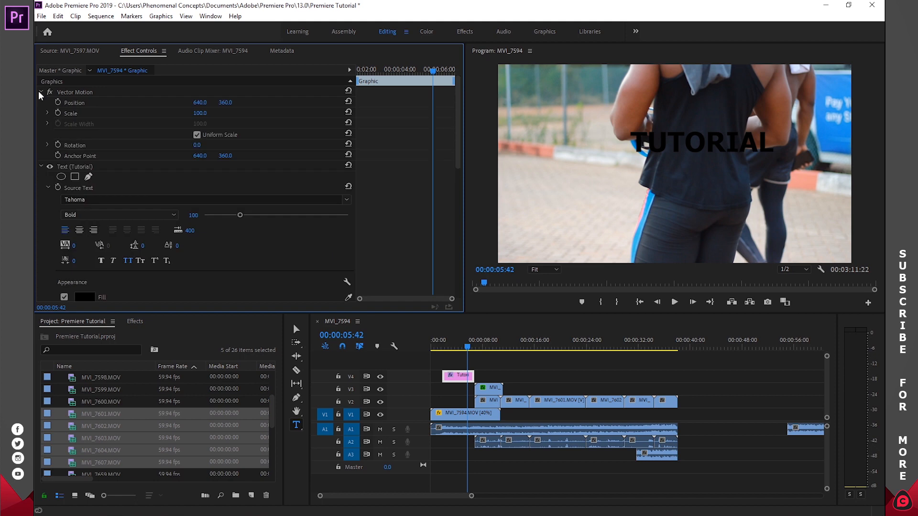
{"action": "left_click_drag", "start_coordinate": [200, 105], "coordinate": [136, 105]}
{"action": "left_click_drag", "start_coordinate": [225, 103], "coordinate": [290, 103]}
Reduce the title's font size to 85
{"action": "left_click_drag", "start_coordinate": [241, 215], "coordinate": [233, 216]}
{"action": "left_click", "coordinate": [191, 214]}
{"action": "type", "text": "85"}
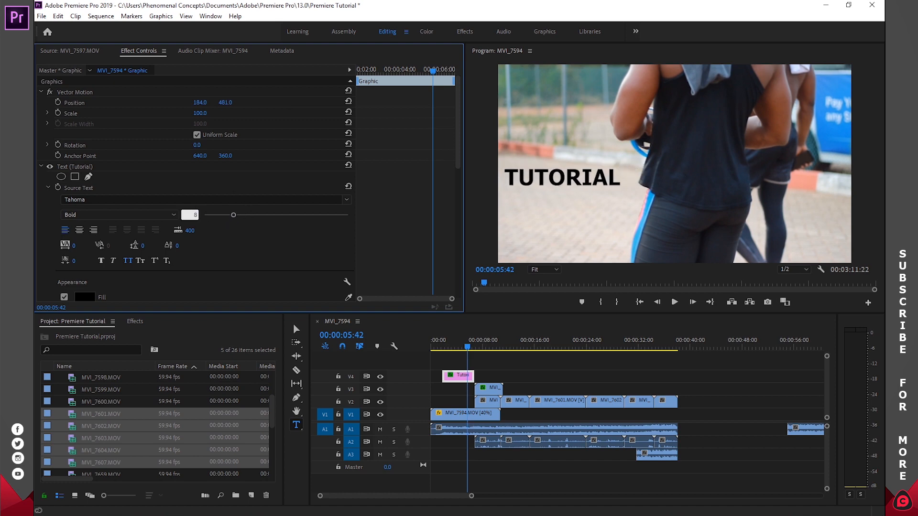
{"action": "key", "text": "Return"}
Play the sequence from the start to preview the repositioned title, and stop at 00:00:10:00
{"action": "left_click", "coordinate": [640, 302]}
{"action": "key", "text": "space"}
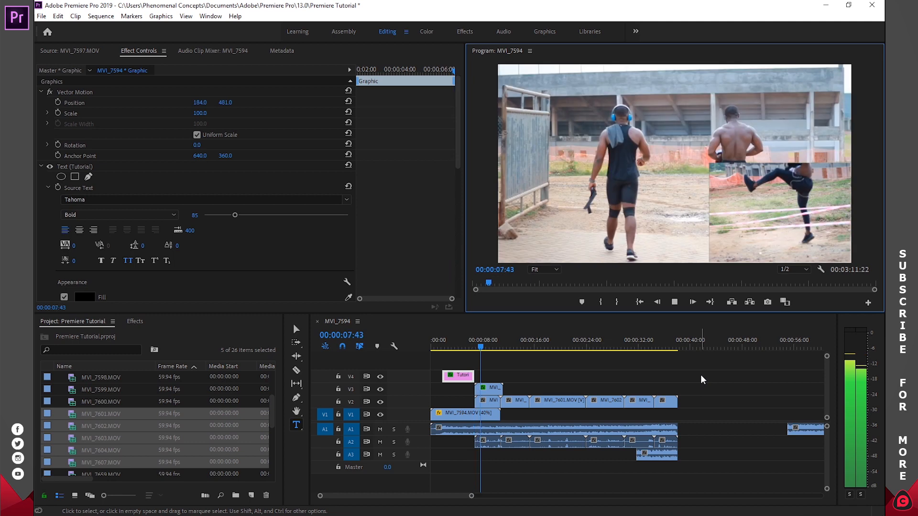
{"action": "left_click", "coordinate": [701, 379]}
{"action": "key", "text": "space"}
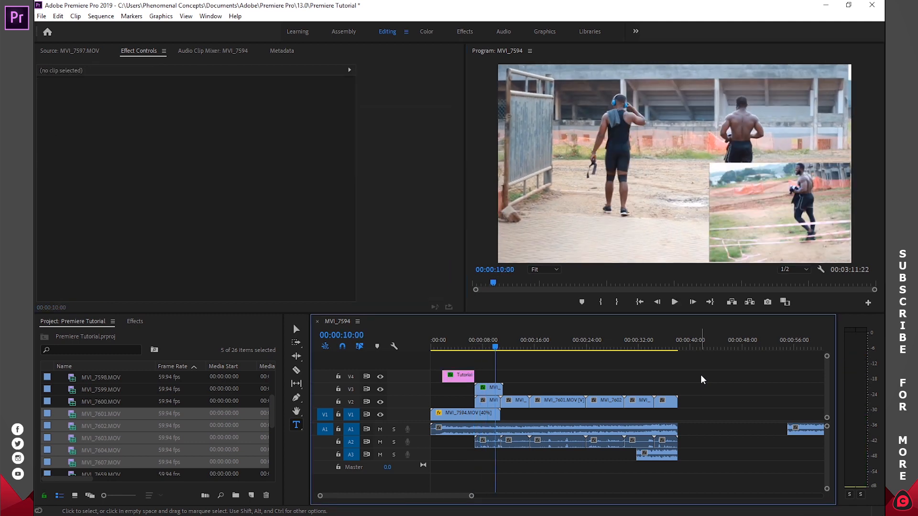
Move the Tutorial title down from V4 to V3, directly before the overlay clip there
{"action": "left_click", "coordinate": [194, 390]}
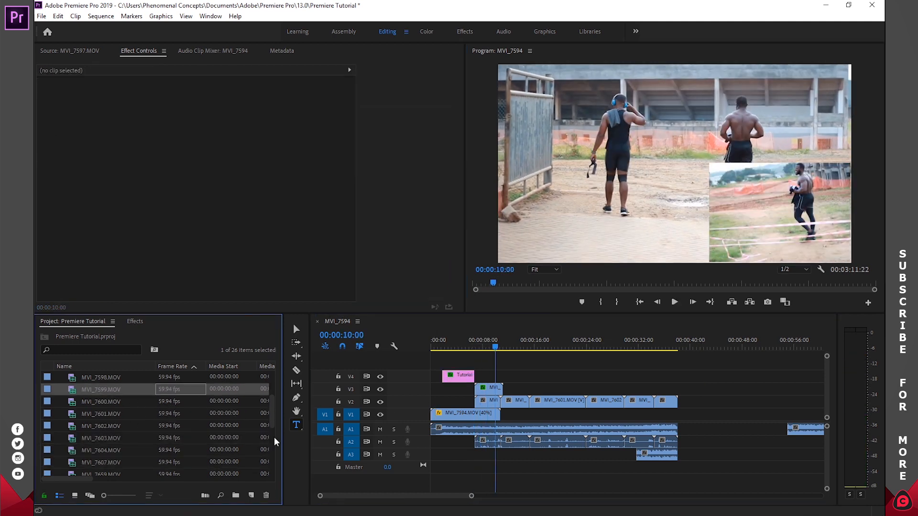
{"action": "left_click_drag", "start_coordinate": [464, 379], "coordinate": [468, 389]}
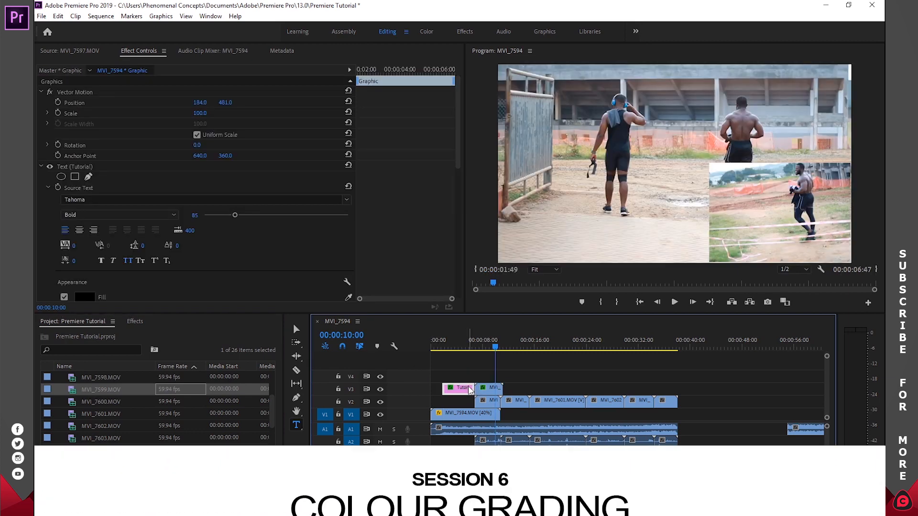
{"action": "left_click", "coordinate": [511, 414]}
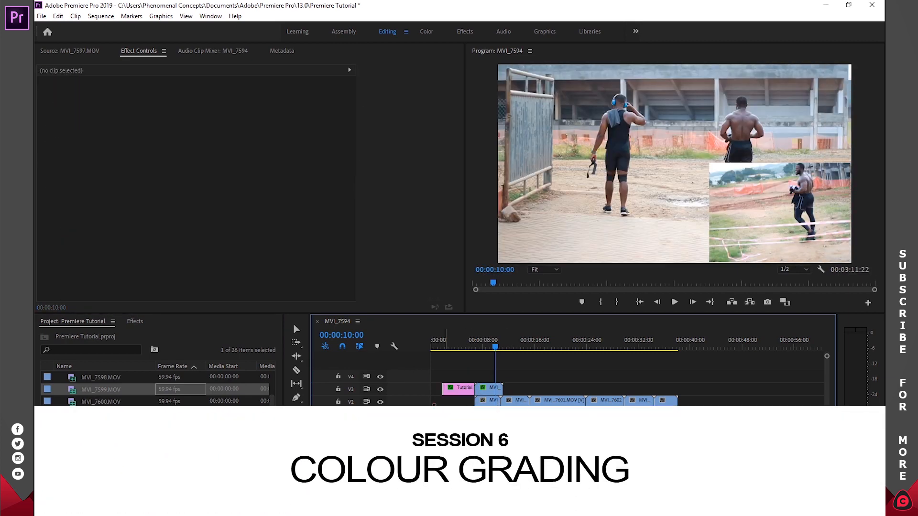
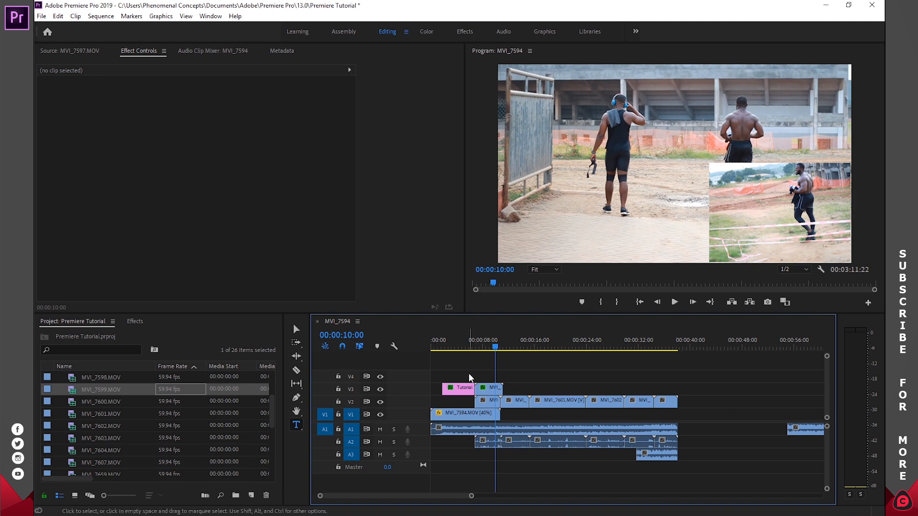
Create an adjustment layer with the default settings and place it on V4 at the start of the sequence
{"action": "left_click", "coordinate": [554, 401]}
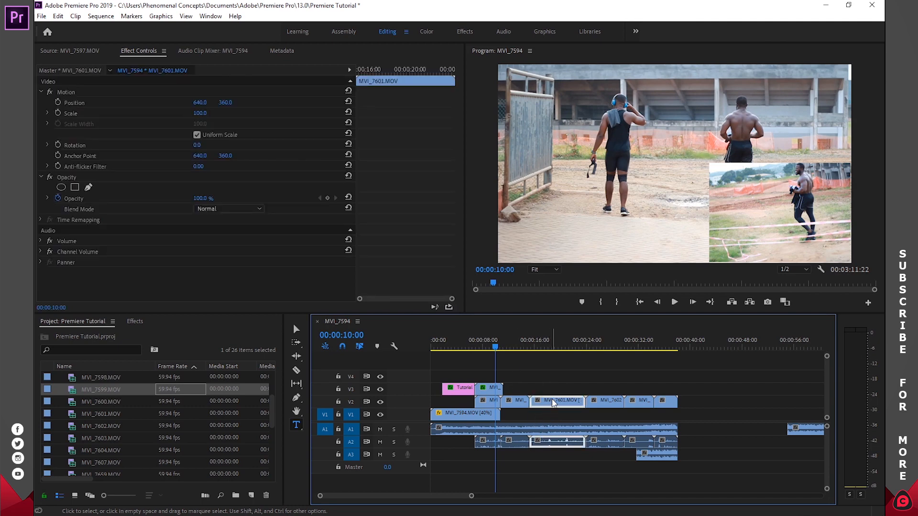
{"action": "left_click", "coordinate": [251, 496]}
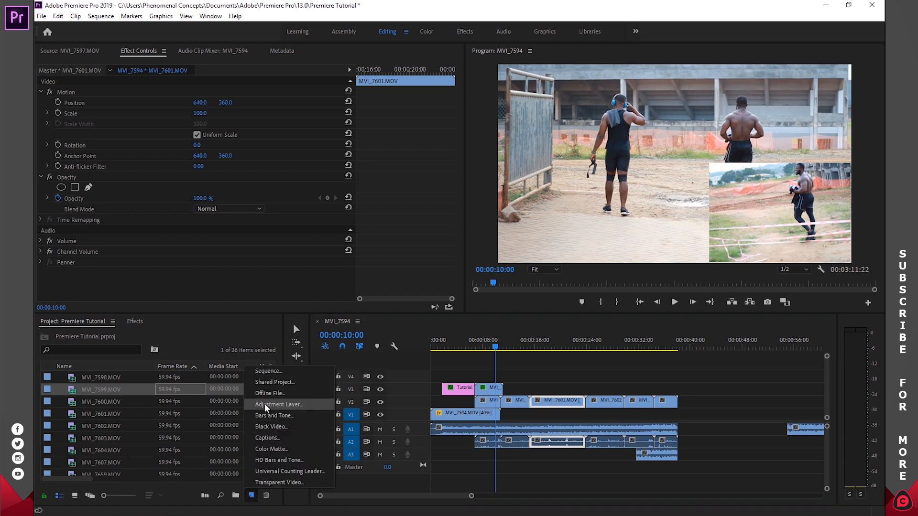
{"action": "left_click", "coordinate": [288, 405]}
{"action": "left_click", "coordinate": [476, 298]}
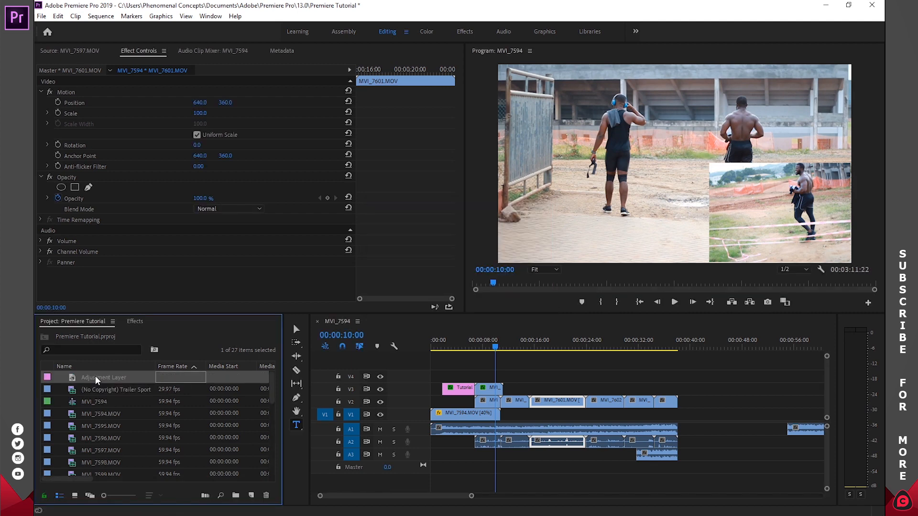
{"action": "left_click_drag", "start_coordinate": [279, 382], "coordinate": [494, 375]}
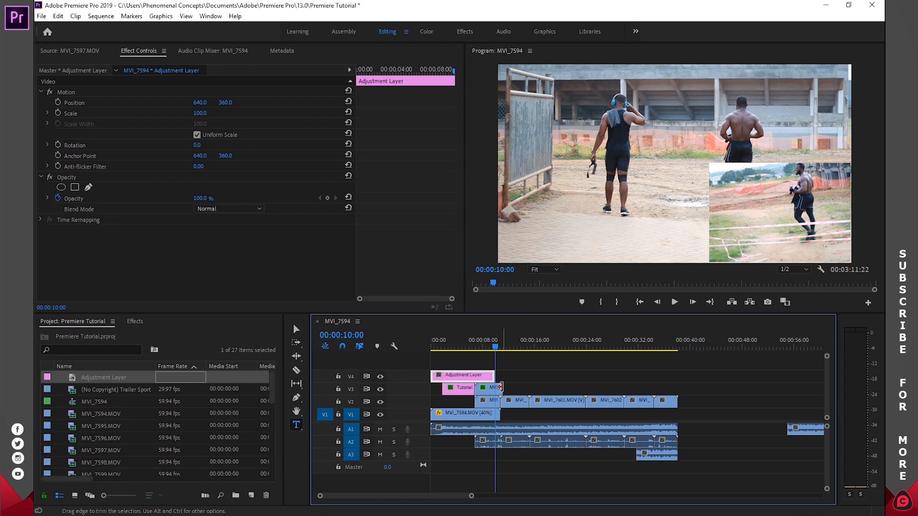
Delete the leftover music clip beyond the end of the footage on A1, and move the playhead to about 00:00:01:38
{"action": "left_click", "coordinate": [803, 430]}
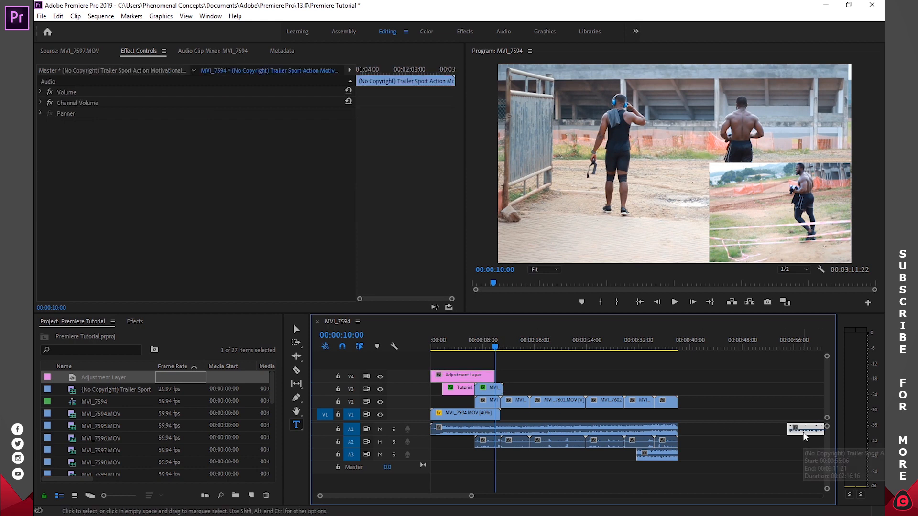
{"action": "key", "text": "Delete"}
{"action": "left_click", "coordinate": [471, 346]}
{"action": "left_click_drag", "start_coordinate": [471, 344], "coordinate": [442, 348]}
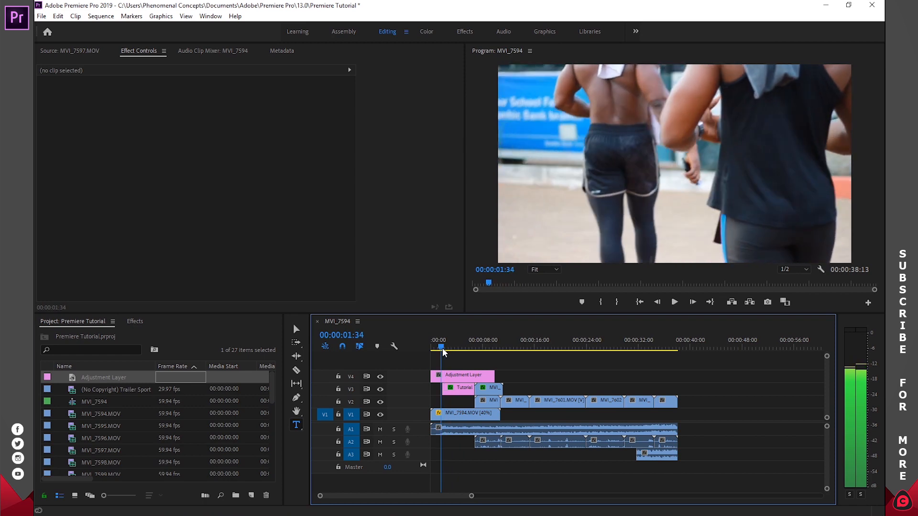
Apply the Cinespace 100 preset from the Cinematic Lumetri Presets to the adjustment layer on V4
{"action": "left_click", "coordinate": [453, 375]}
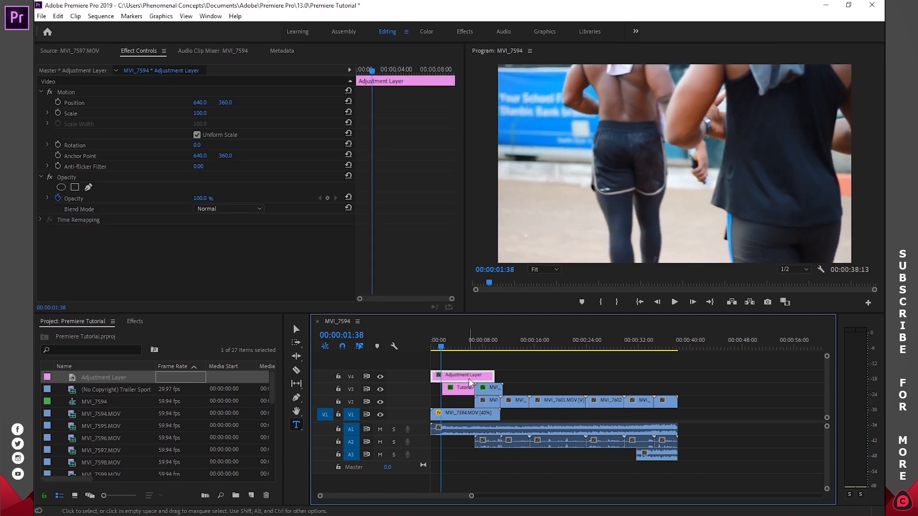
{"action": "left_click", "coordinate": [134, 322]}
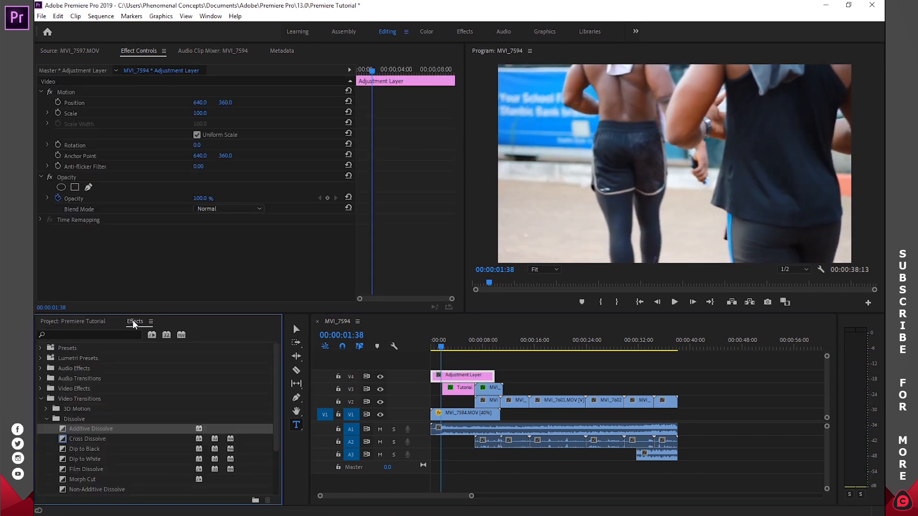
{"action": "left_click", "coordinate": [47, 419]}
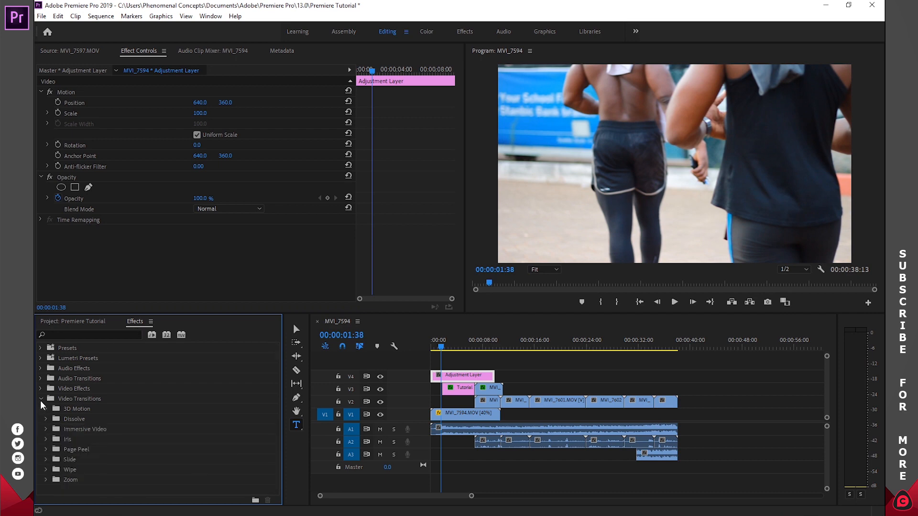
{"action": "left_click", "coordinate": [40, 400]}
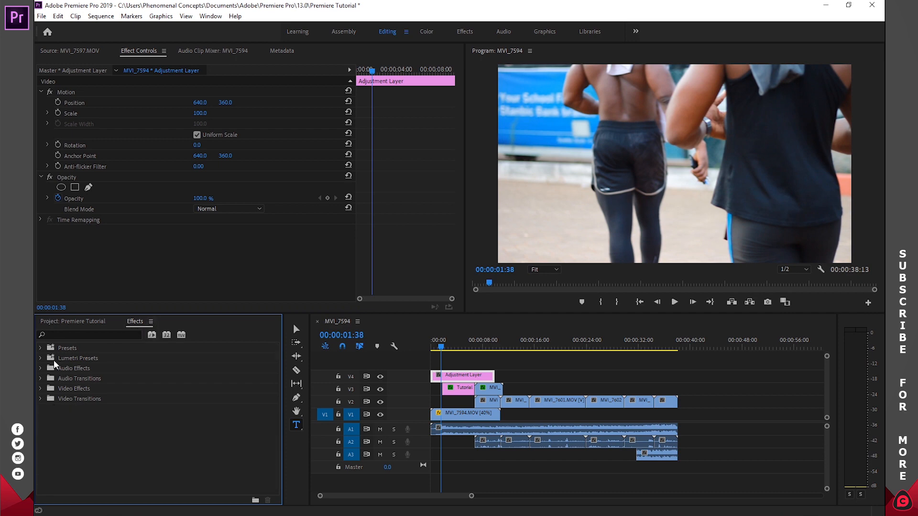
{"action": "left_click", "coordinate": [40, 348]}
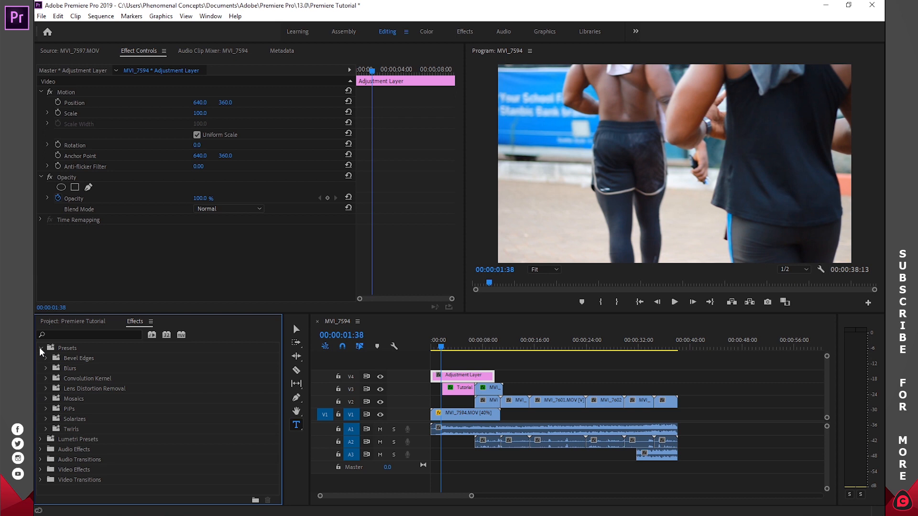
{"action": "left_click", "coordinate": [41, 349]}
{"action": "left_click", "coordinate": [40, 358]}
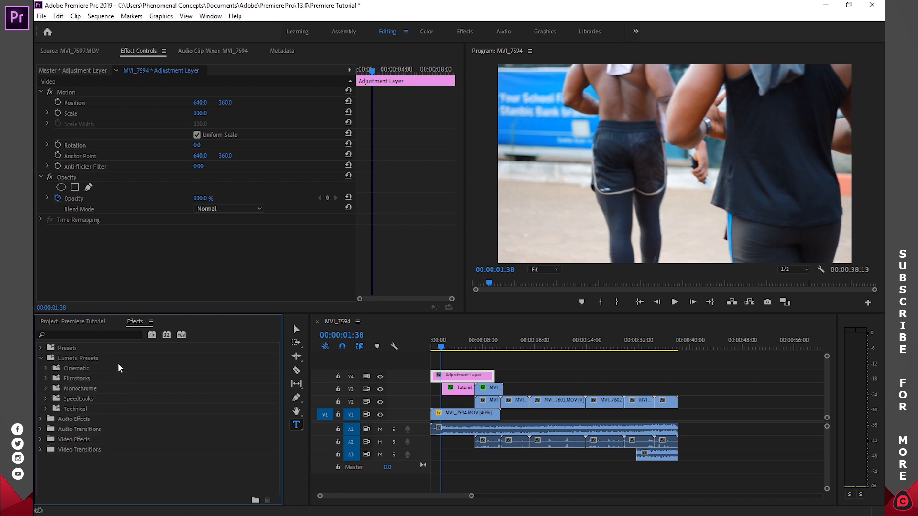
{"action": "left_click", "coordinate": [45, 368]}
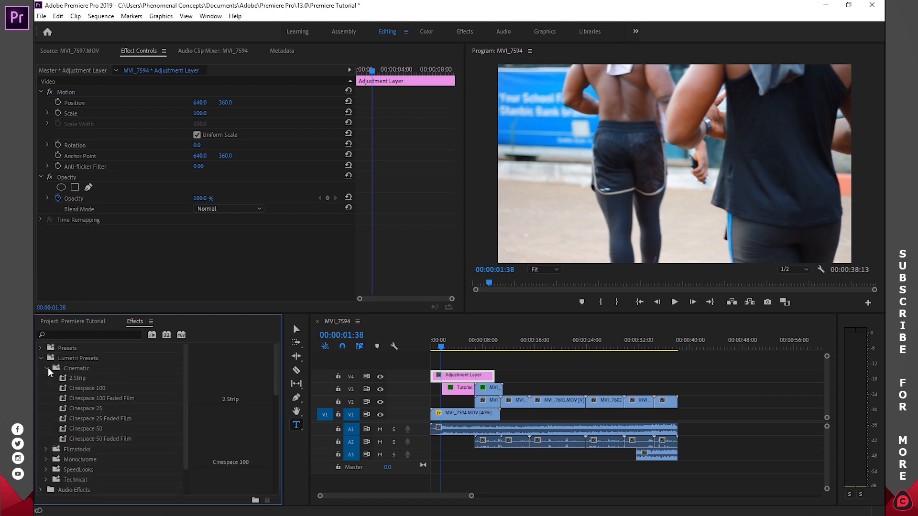
{"action": "left_click", "coordinate": [82, 386]}
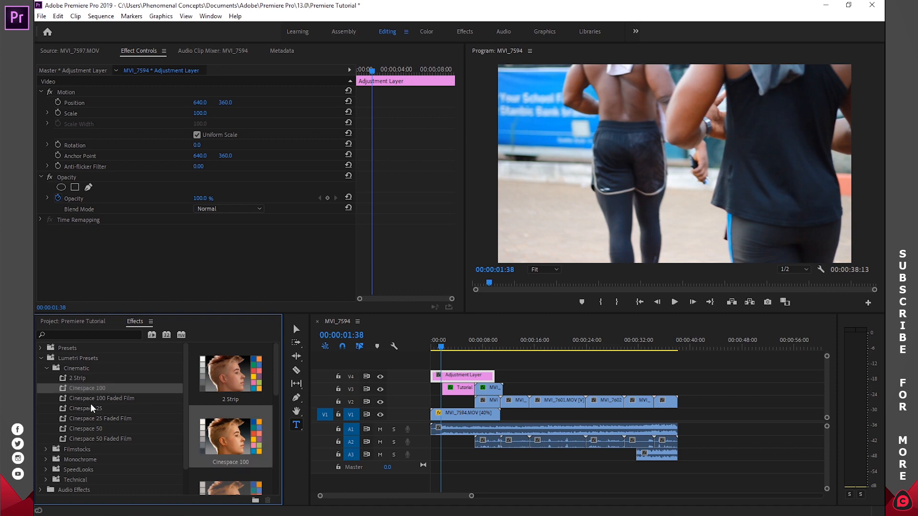
{"action": "left_click", "coordinate": [91, 404]}
{"action": "left_click_drag", "start_coordinate": [274, 386], "coordinate": [276, 403]}
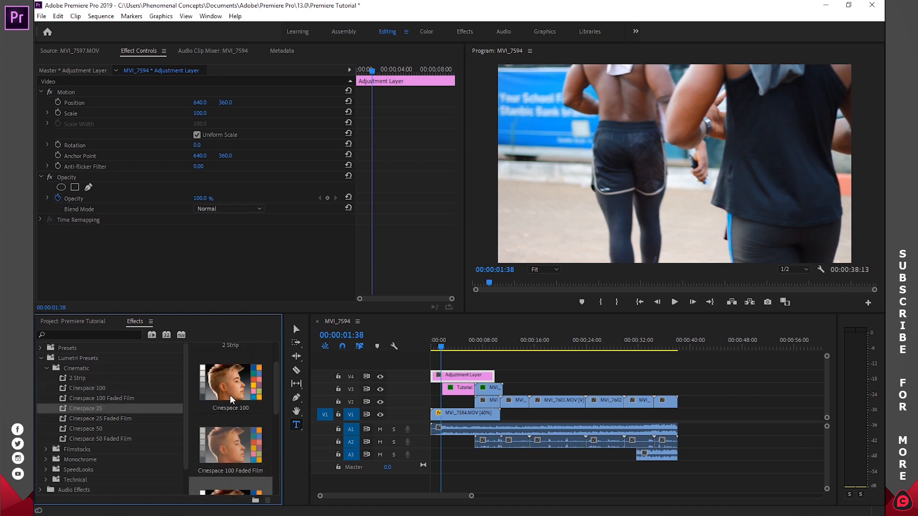
{"action": "left_click_drag", "start_coordinate": [220, 383], "coordinate": [465, 376]}
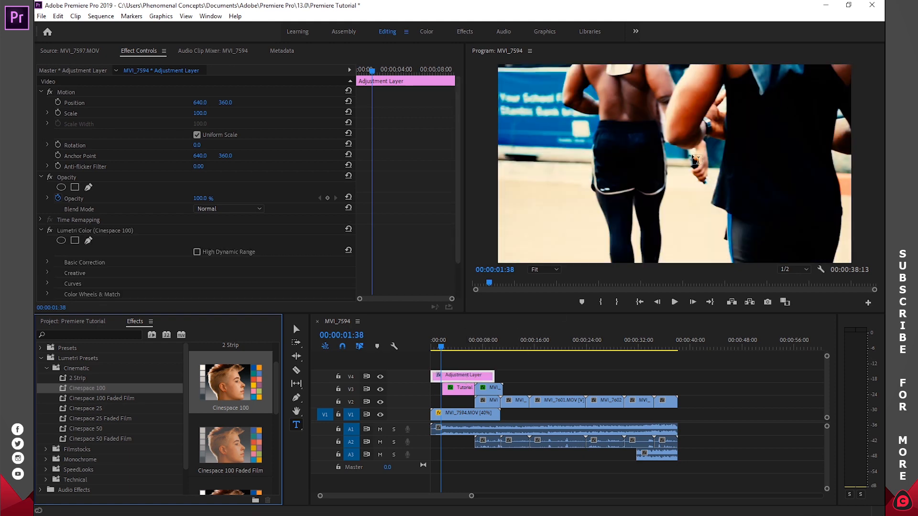
Hide track V4 at 00:00:03:36 to compare the footage with and without the adjustment layer's grade
{"action": "left_click", "coordinate": [296, 329]}
{"action": "left_click_drag", "start_coordinate": [445, 346], "coordinate": [454, 343]}
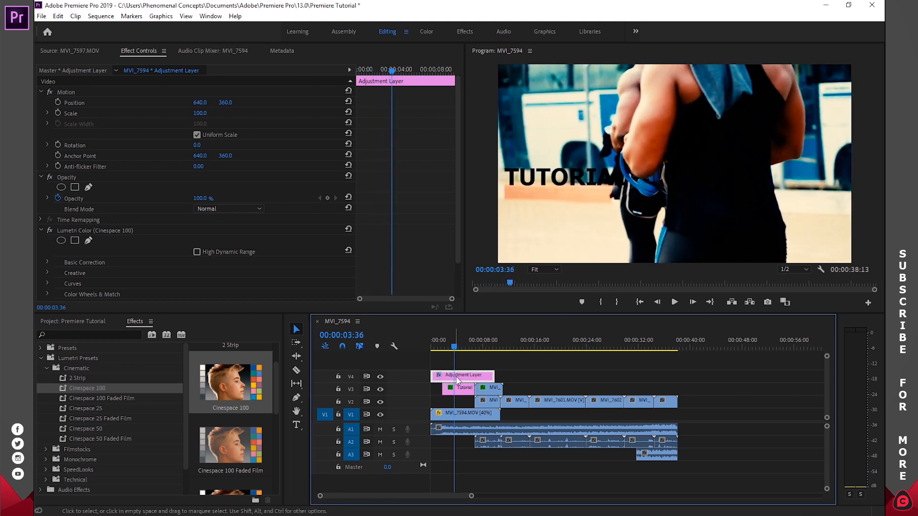
{"action": "left_click", "coordinate": [381, 377]}
{"action": "left_click", "coordinate": [381, 377]}
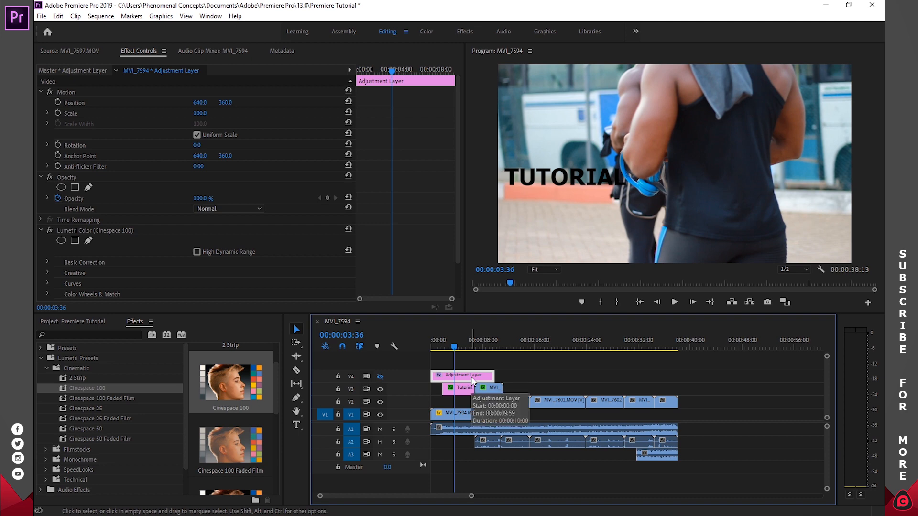
Delete the adjustment layer, and try the Cinespace 100 preset directly on MVI_7594.MOV on V1
{"action": "key", "text": "Delete"}
{"action": "left_click", "coordinate": [453, 412]}
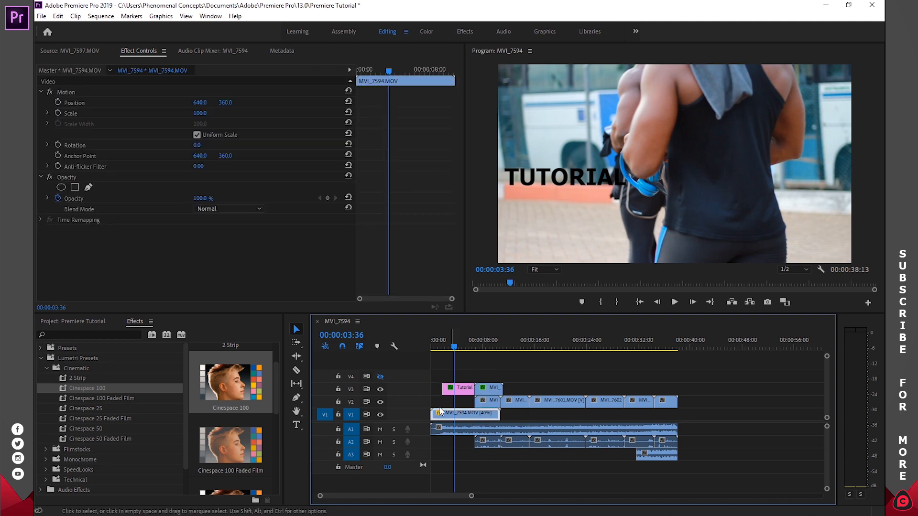
{"action": "left_click", "coordinate": [239, 388]}
{"action": "left_click_drag", "start_coordinate": [239, 388], "coordinate": [472, 422]}
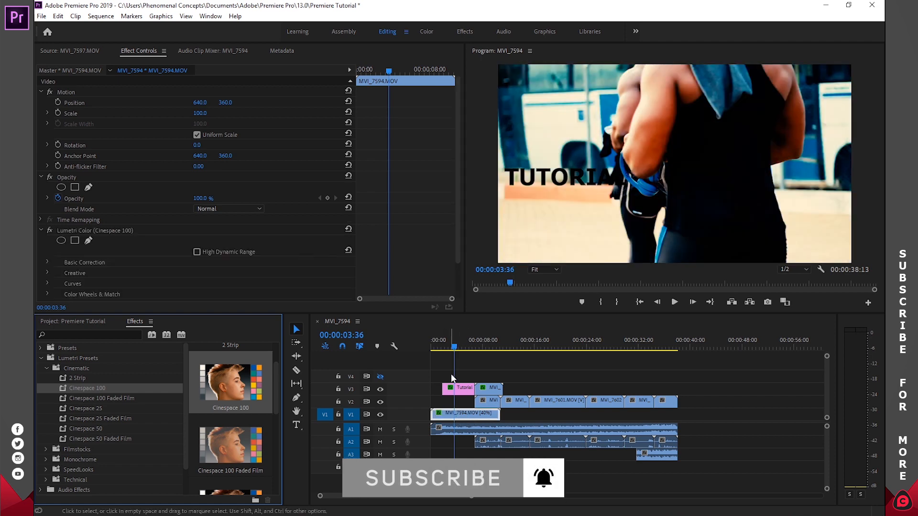
{"action": "left_click", "coordinate": [442, 349]}
{"action": "key", "text": "space"}
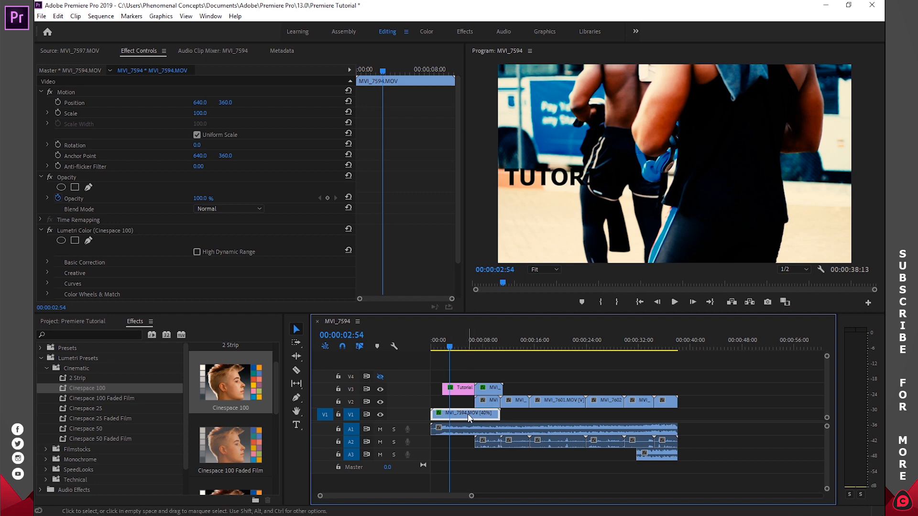
Undo the preset on MVI_7594.MOV and the deletion of the adjustment layer
{"action": "key", "text": "ctrl+z"}
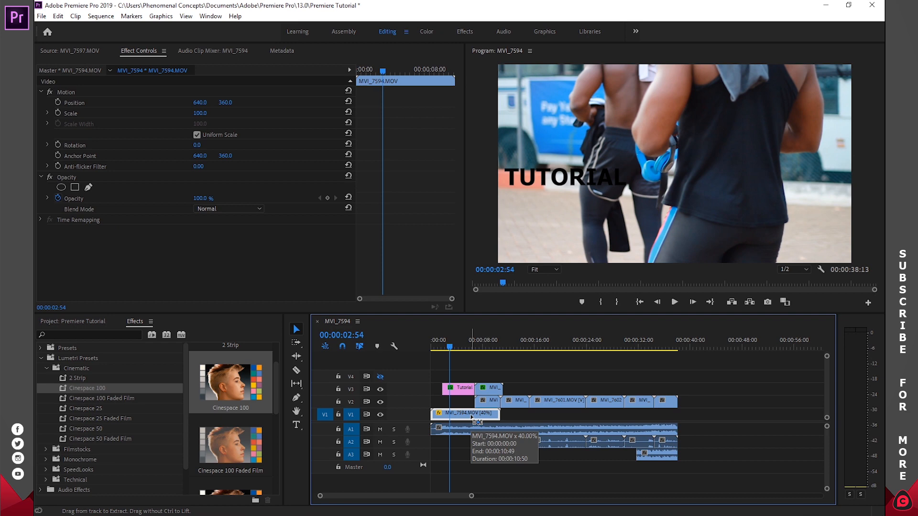
{"action": "key", "text": "ctrl+z"}
Collapse the Lumetri Presets folder and remove the Lumetri Color (Cinespace 100) effect from the adjustment layer on V4
{"action": "left_click", "coordinate": [468, 377]}
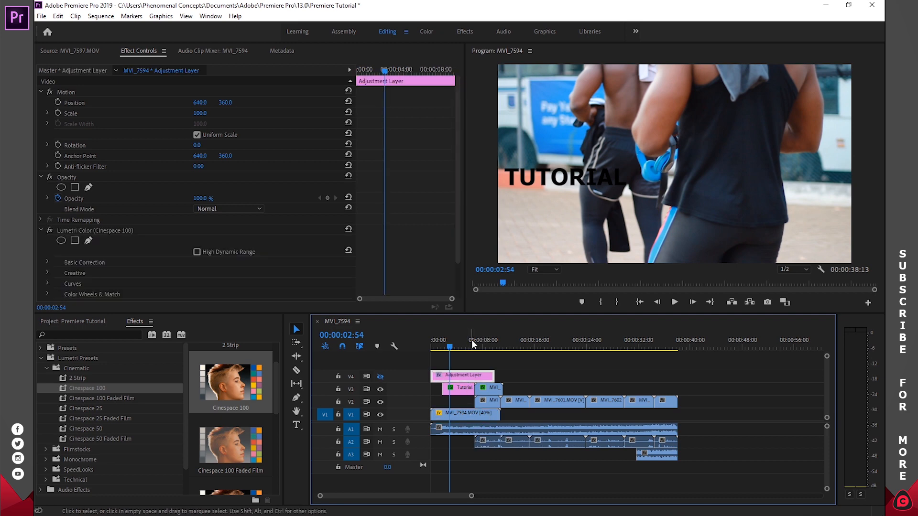
{"action": "left_click", "coordinate": [46, 366]}
{"action": "left_click", "coordinate": [41, 359]}
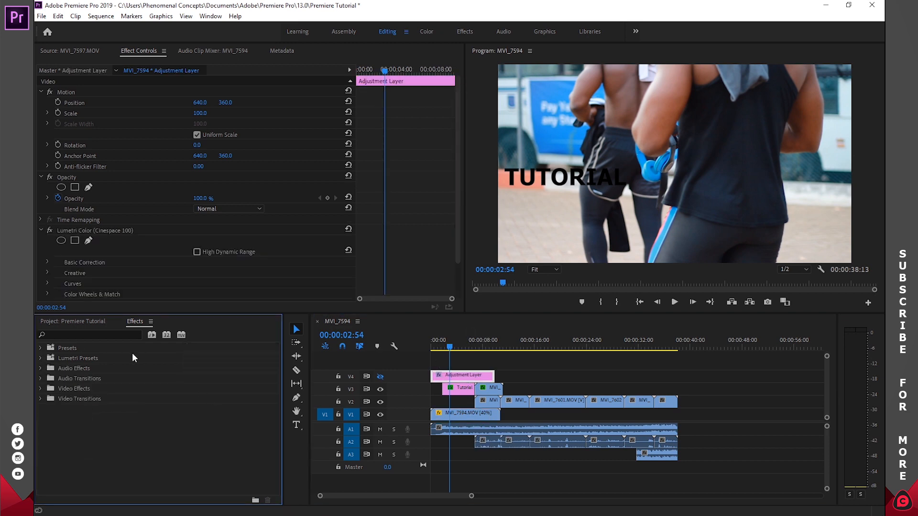
{"action": "left_click", "coordinate": [87, 359]}
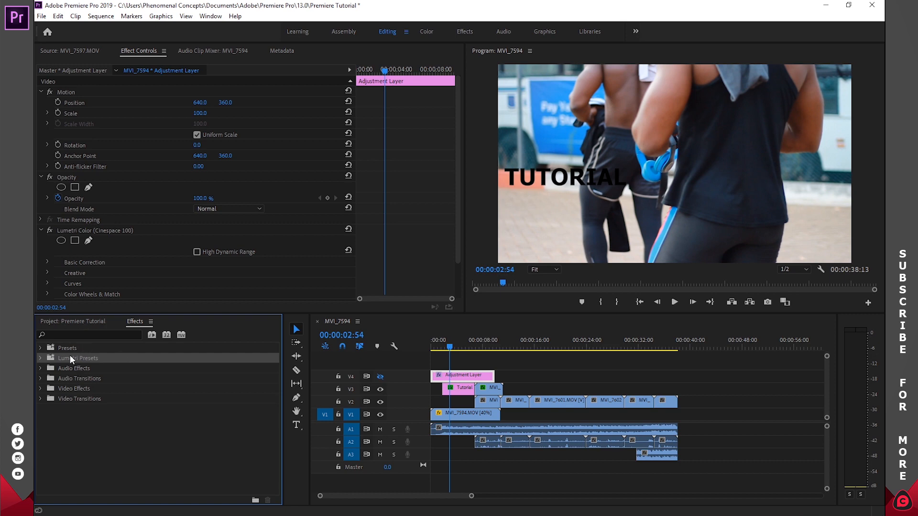
{"action": "left_click", "coordinate": [95, 334]}
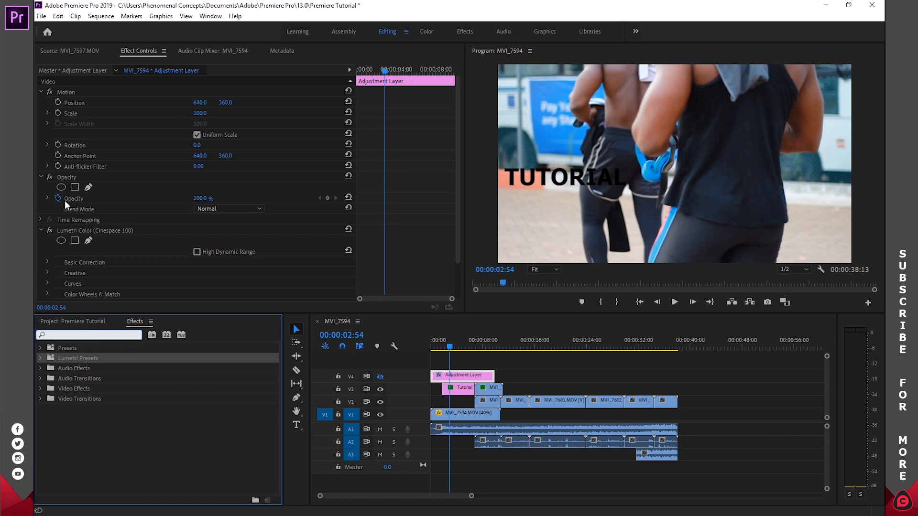
{"action": "left_click", "coordinate": [82, 231]}
{"action": "key", "text": "Delete"}
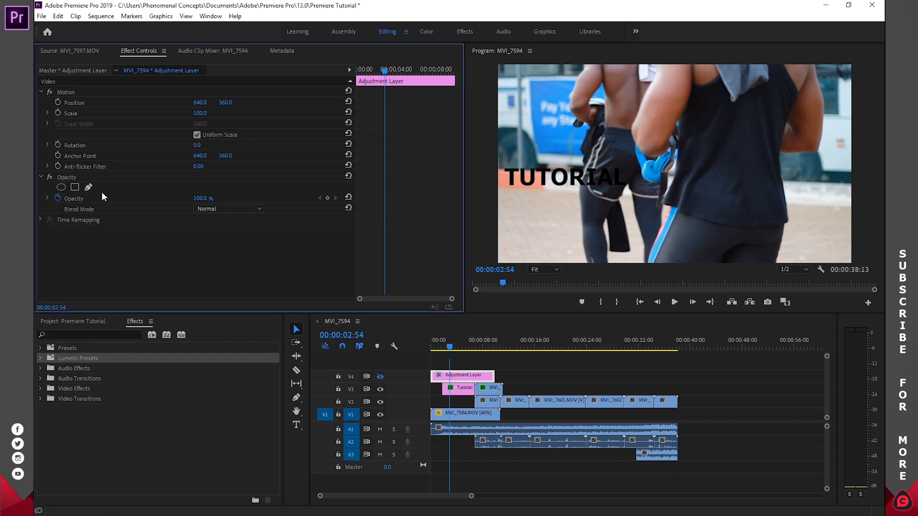
Search the effects for "lumetri color" and apply the Lumetri Color effect to the adjustment layer on V4
{"action": "left_click", "coordinate": [450, 346]}
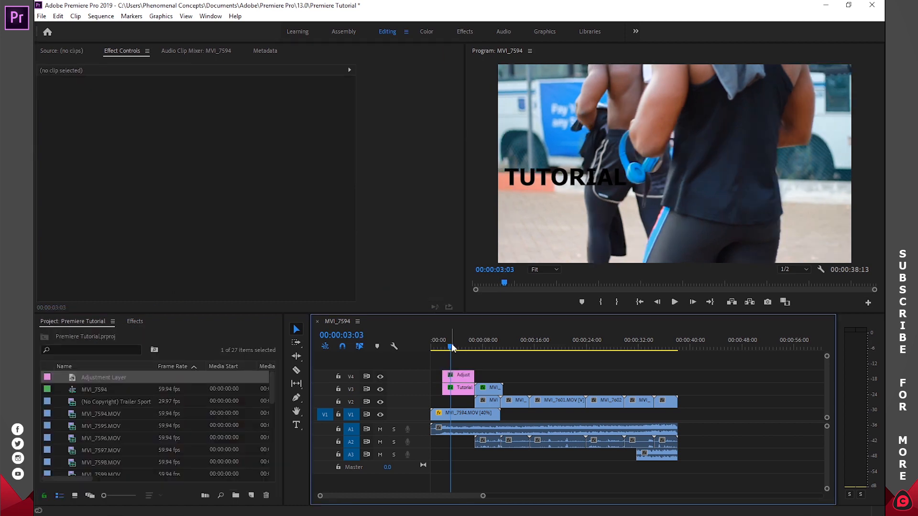
{"action": "left_click", "coordinate": [457, 377]}
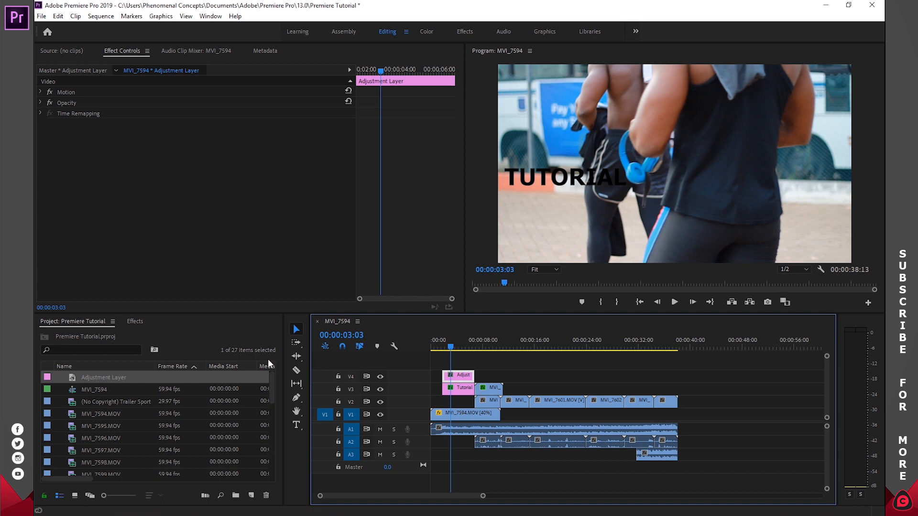
{"action": "left_click", "coordinate": [136, 323]}
{"action": "left_click", "coordinate": [97, 334]}
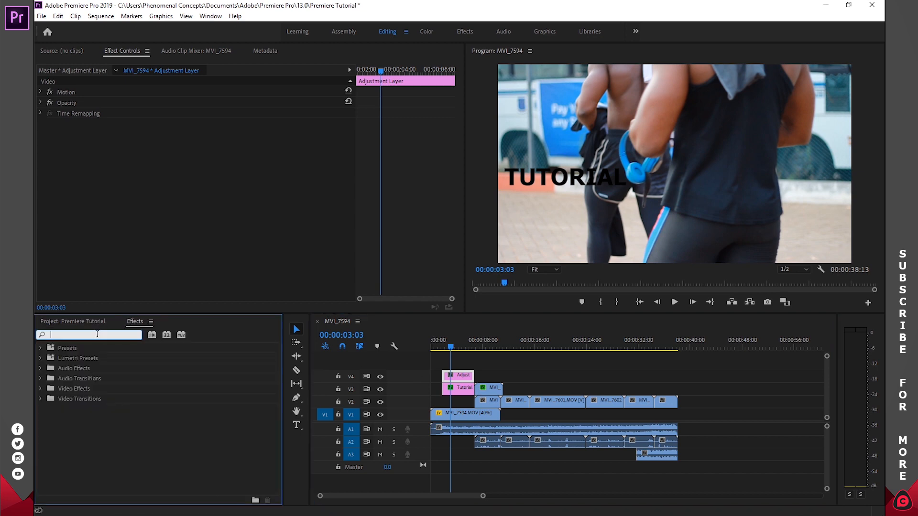
{"action": "type", "text": "lum"}
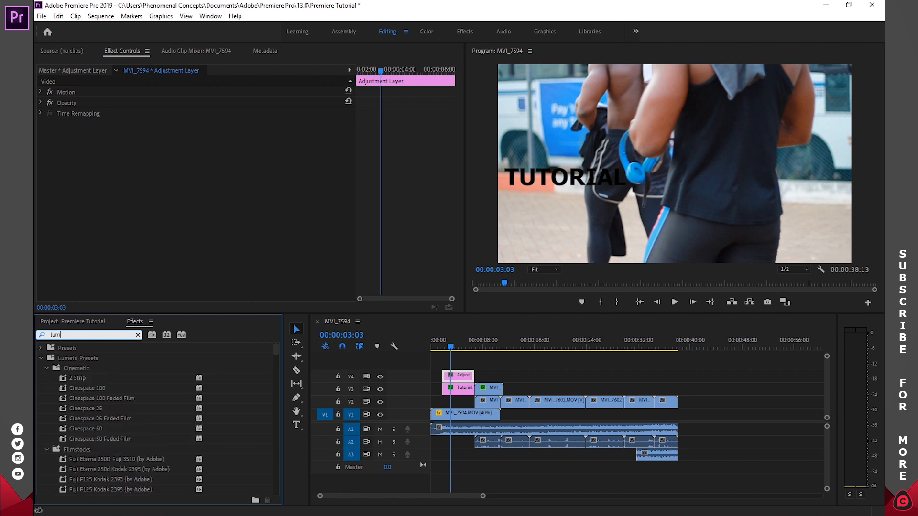
{"action": "type", "text": "etri color"}
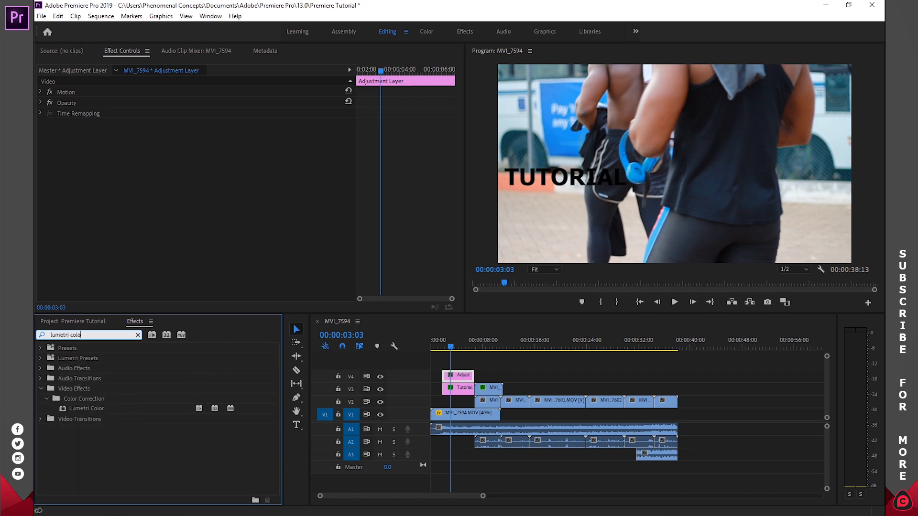
{"action": "left_click", "coordinate": [99, 407]}
{"action": "left_click_drag", "start_coordinate": [94, 407], "coordinate": [461, 376]}
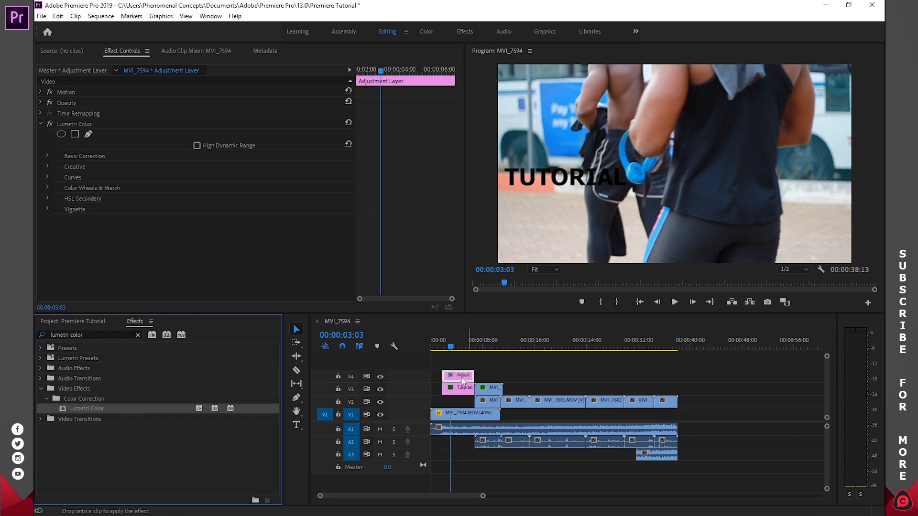
{"action": "left_click", "coordinate": [462, 377]}
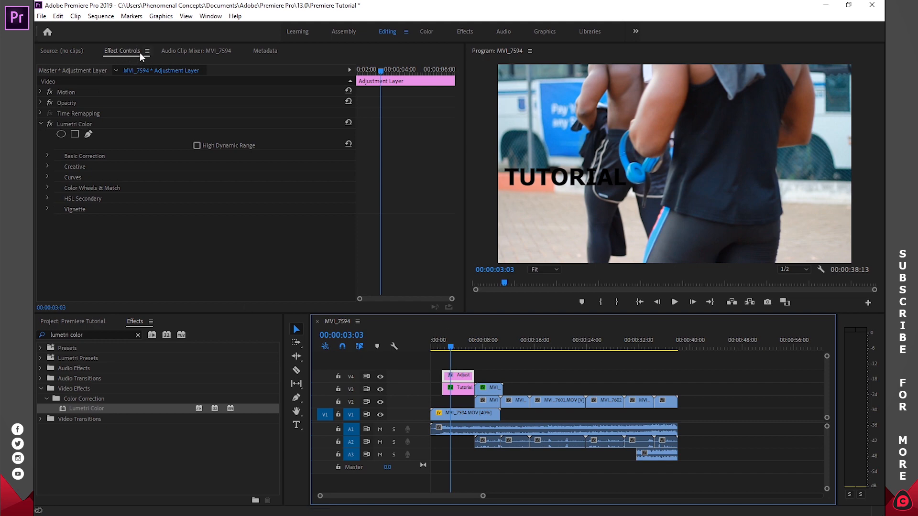
Set the adjustment layer's Lumetri Color Basic Correction Temperature to -10 and compare the image with and without track V4
{"action": "left_click", "coordinate": [79, 123]}
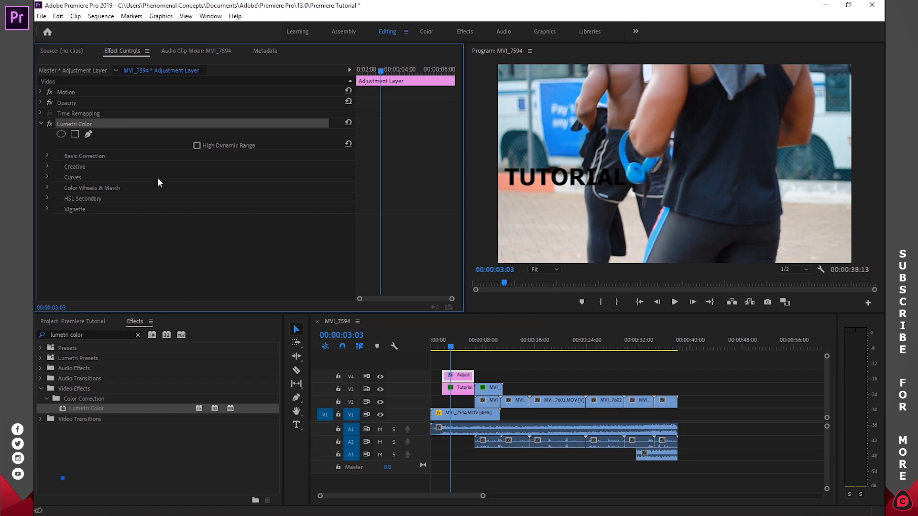
{"action": "left_click", "coordinate": [47, 155]}
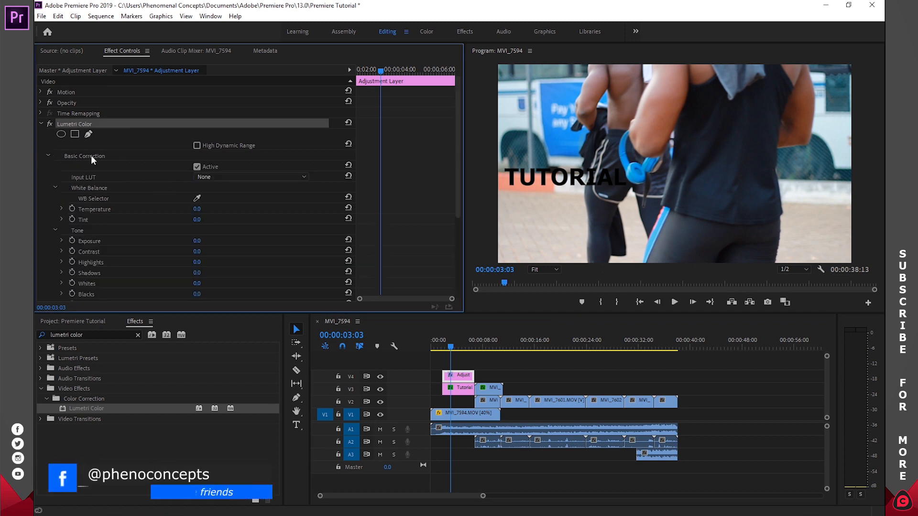
{"action": "left_click", "coordinate": [205, 210]}
{"action": "type", "text": "-100"}
{"action": "key", "text": "Return"}
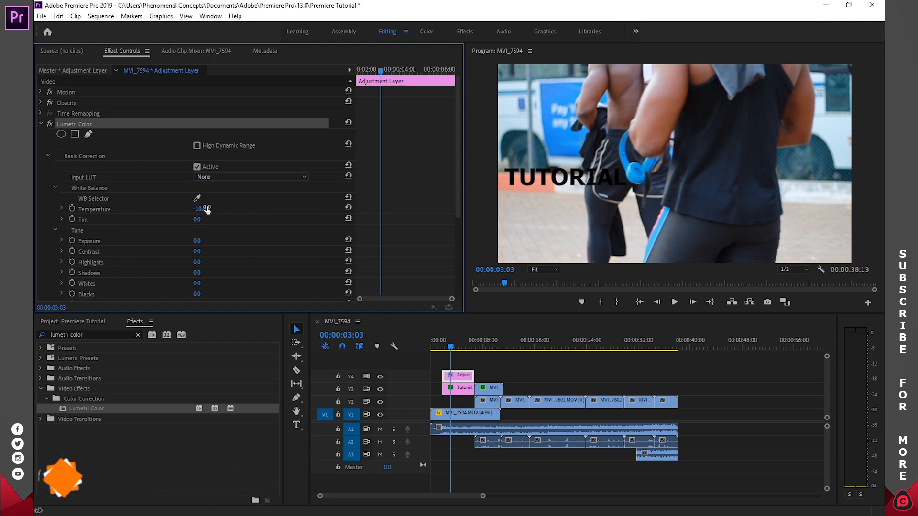
{"action": "left_click", "coordinate": [379, 375]}
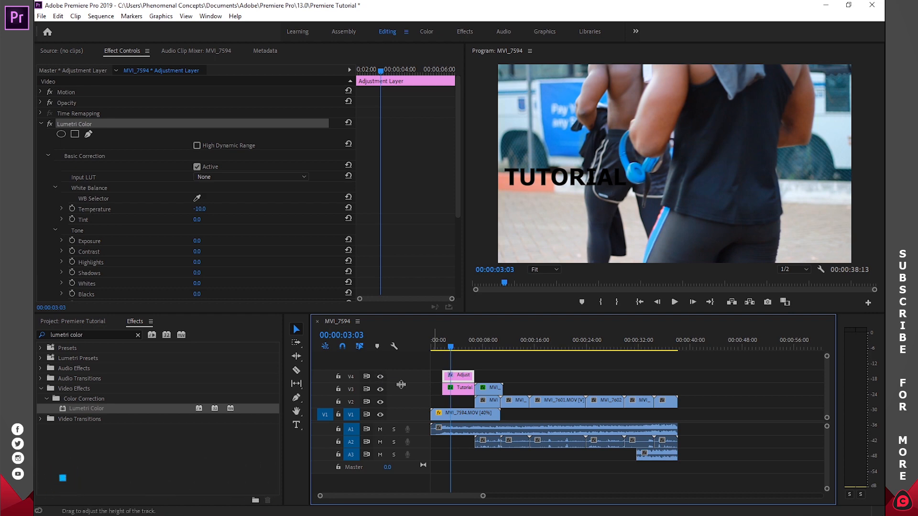
Set the Lumetri Color Tone values to Exposure 0.2 and Contrast 5
{"action": "left_click", "coordinate": [196, 241]}
{"action": "type", "text": "0.2"}
{"action": "key", "text": "Return"}
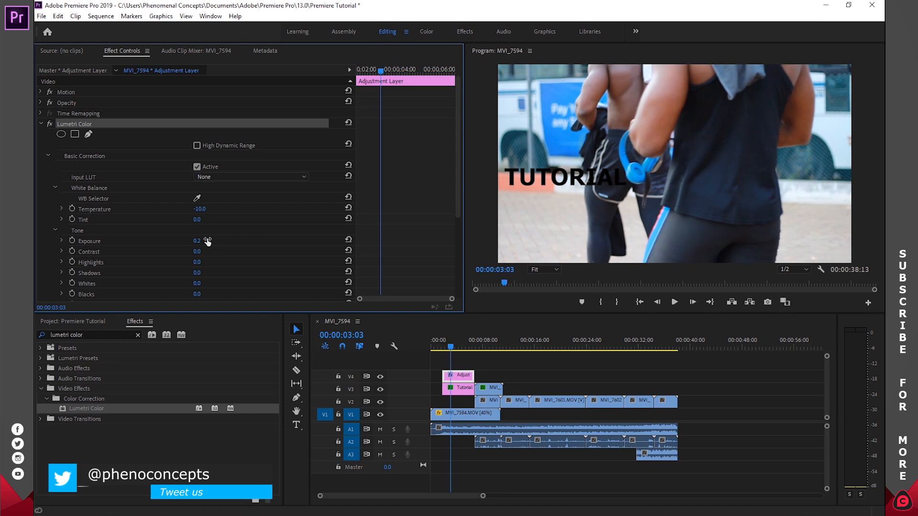
{"action": "scroll", "coordinate": [202, 238], "scroll_direction": "down", "scroll_amount": 4}
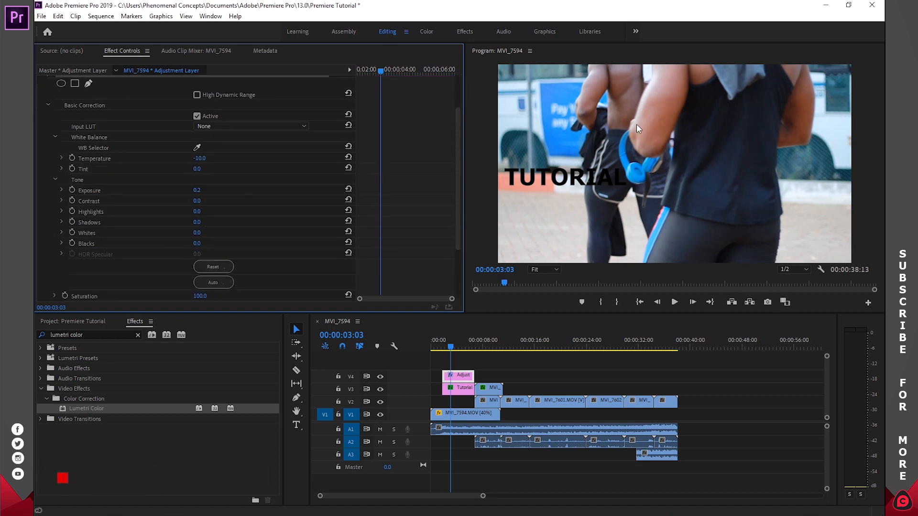
{"action": "left_click", "coordinate": [198, 200]}
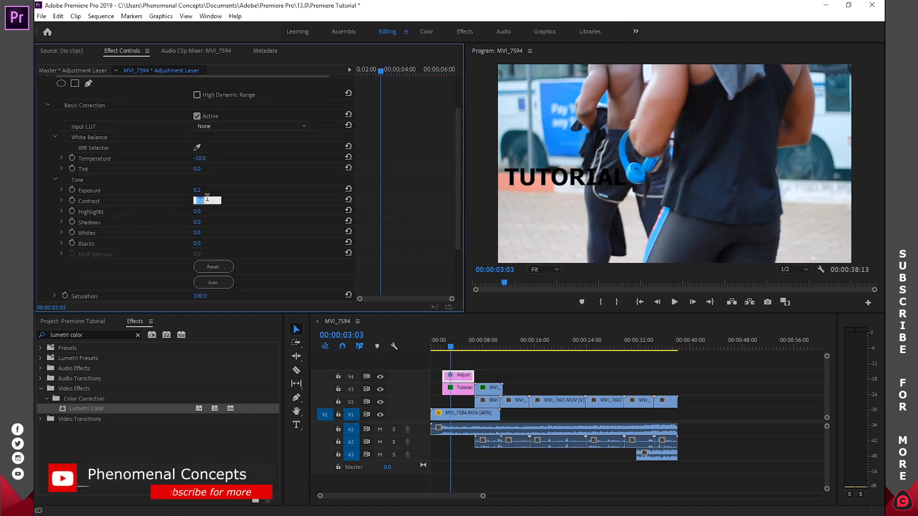
{"action": "type", "text": "5"}
{"action": "key", "text": "Return"}
Set the Lumetri Color Highlights value to -10
{"action": "left_click_drag", "start_coordinate": [200, 211], "coordinate": [168, 212]}
{"action": "left_click", "coordinate": [205, 210]}
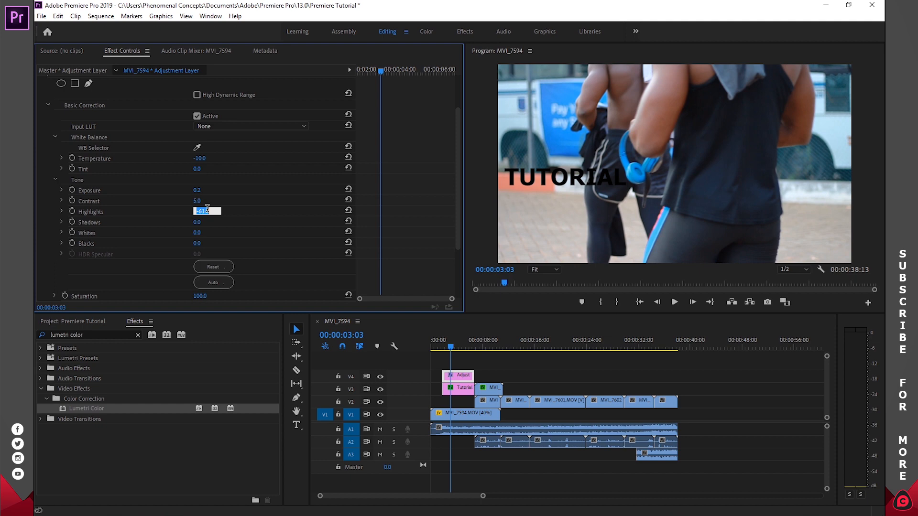
{"action": "type", "text": "-10"}
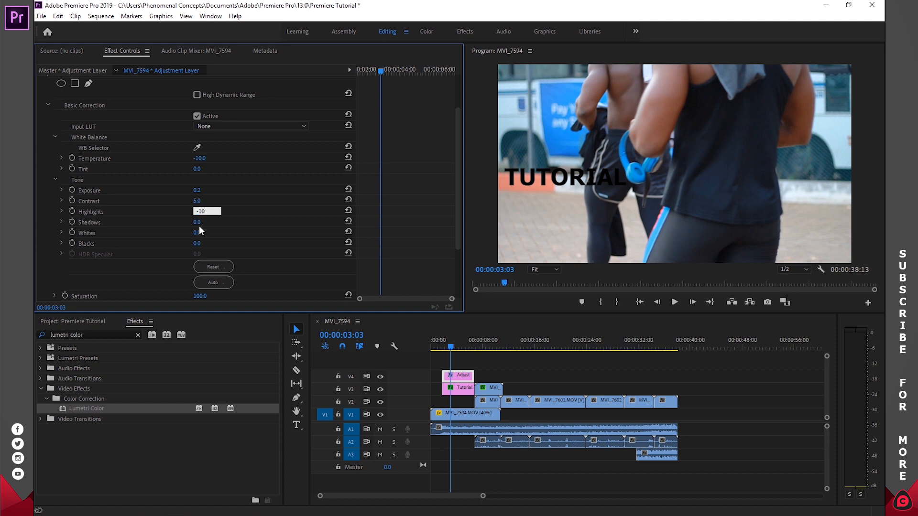
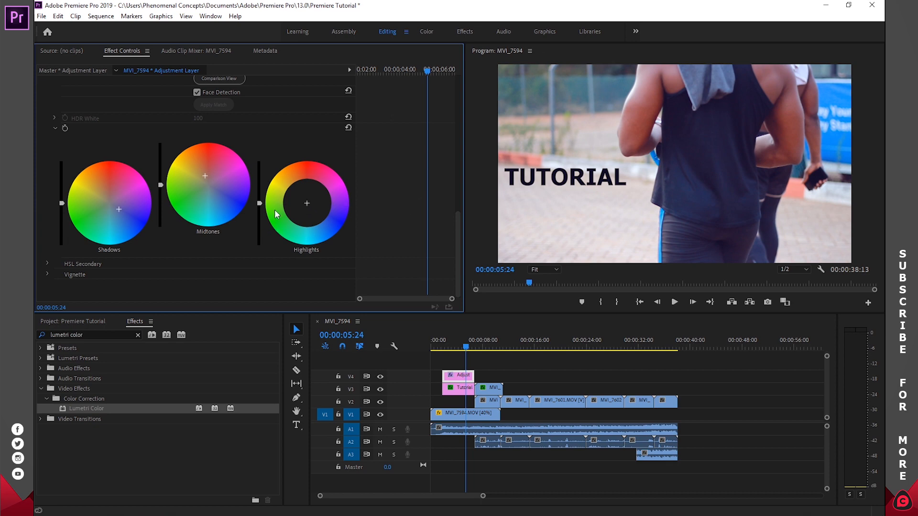
Shift the Highlights color wheel toward yellow-green, and ease the Shadows wheel slightly back toward its center
{"action": "left_click_drag", "start_coordinate": [305, 202], "coordinate": [294, 207]}
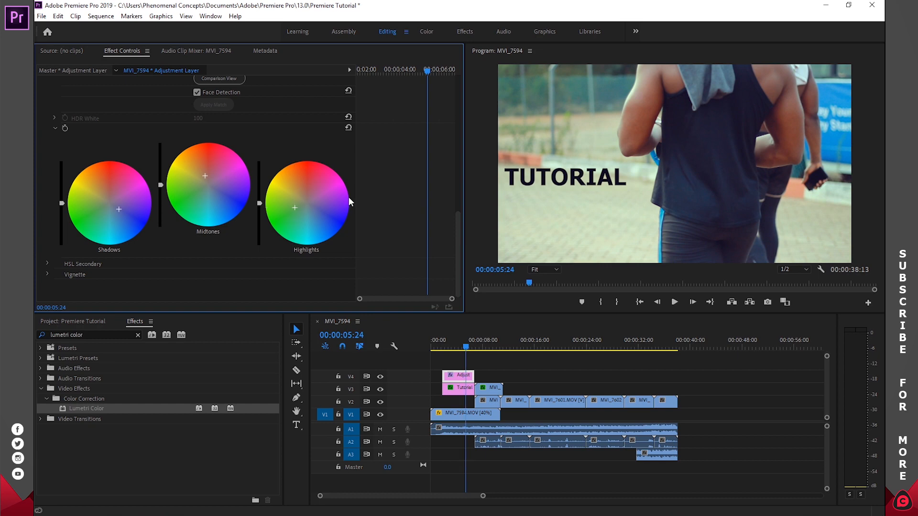
{"action": "left_click_drag", "start_coordinate": [462, 350], "coordinate": [458, 350]}
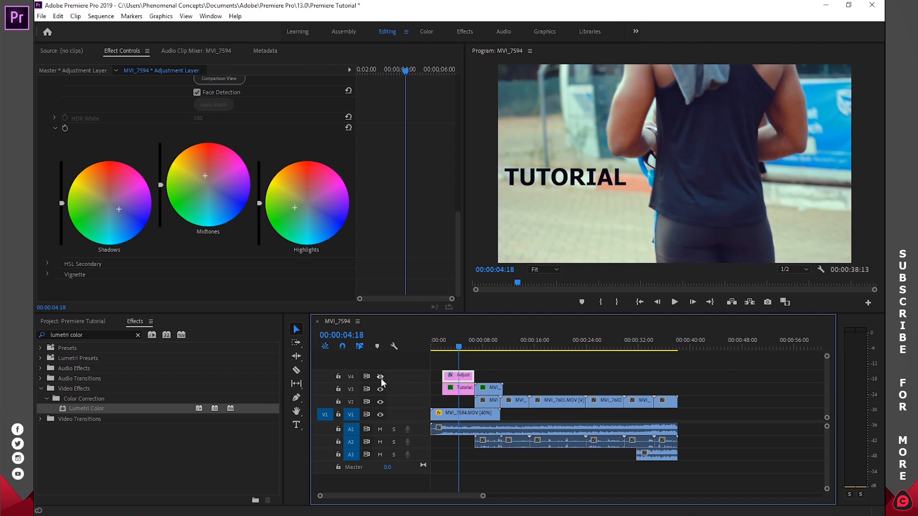
{"action": "left_click_drag", "start_coordinate": [294, 208], "coordinate": [295, 207]}
{"action": "left_click_drag", "start_coordinate": [119, 209], "coordinate": [117, 208]}
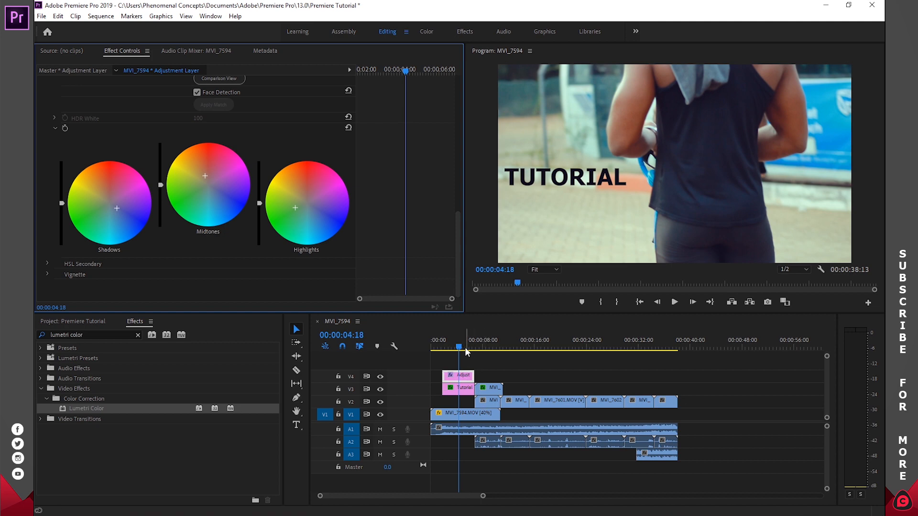
Scrub through the graded section and play the sequence from the start to compare ungraded and graded footage
{"action": "left_click", "coordinate": [456, 347]}
{"action": "left_click_drag", "start_coordinate": [455, 349], "coordinate": [453, 348]}
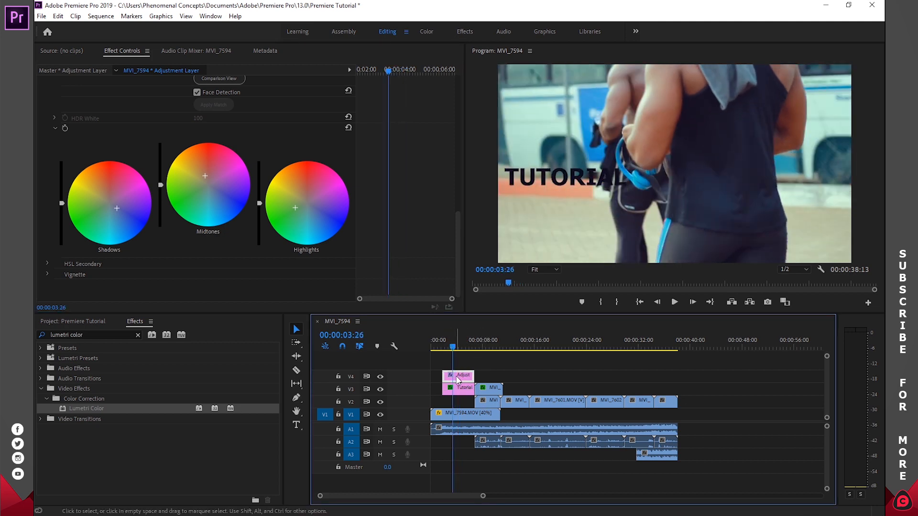
{"action": "left_click_drag", "start_coordinate": [452, 355], "coordinate": [436, 349]}
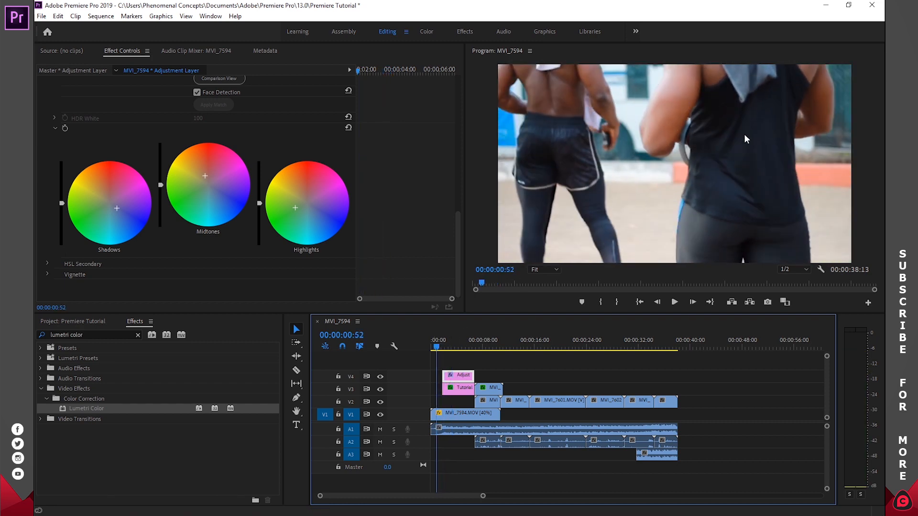
{"action": "left_click", "coordinate": [431, 345]}
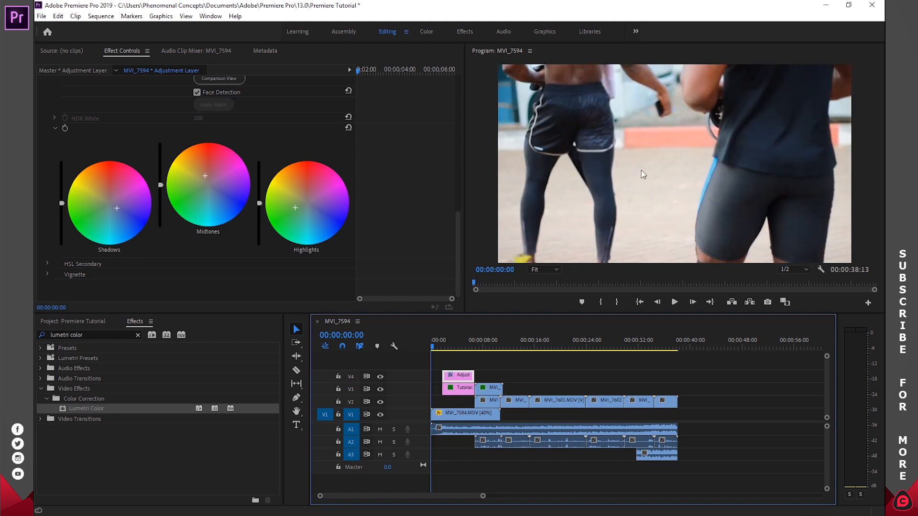
{"action": "key", "text": "space"}
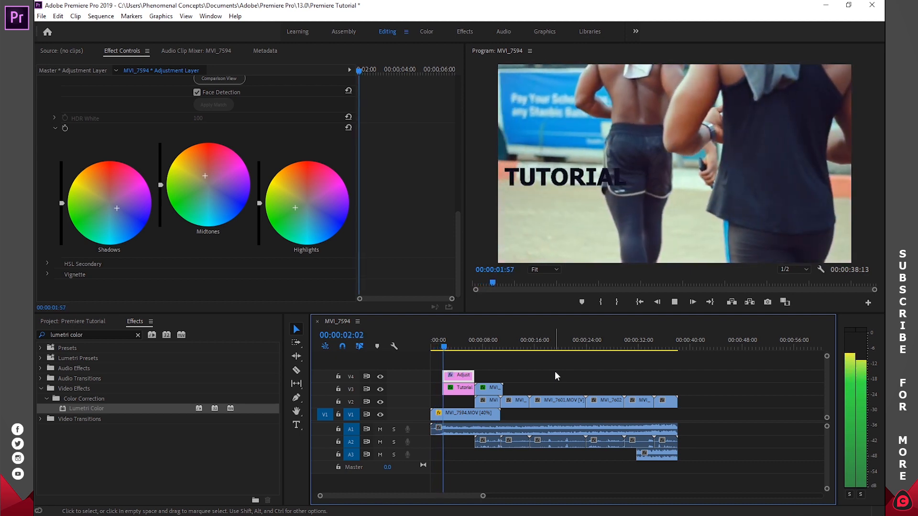
{"action": "key", "text": "space"}
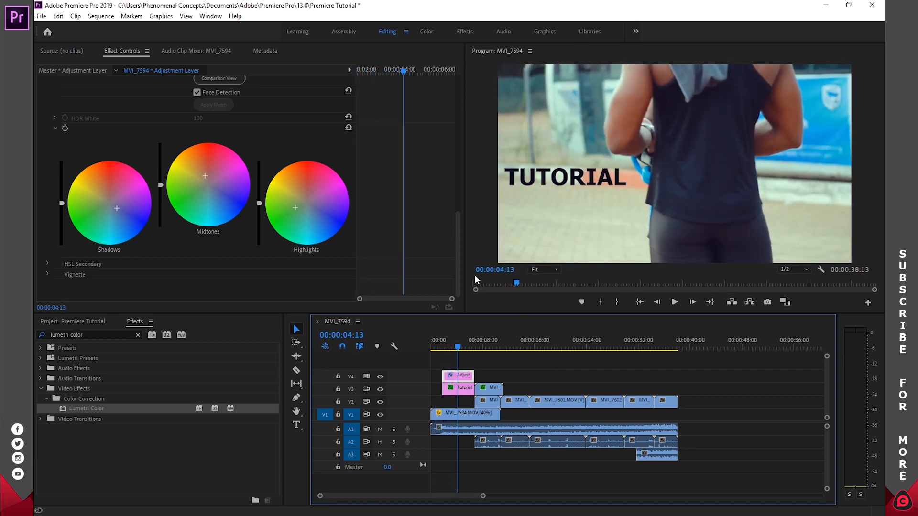
Extend the adjustment layer on V4 to span the whole sequence, and preview the grade at 00:00:17:21
{"action": "left_click_drag", "start_coordinate": [477, 373], "coordinate": [548, 406]}
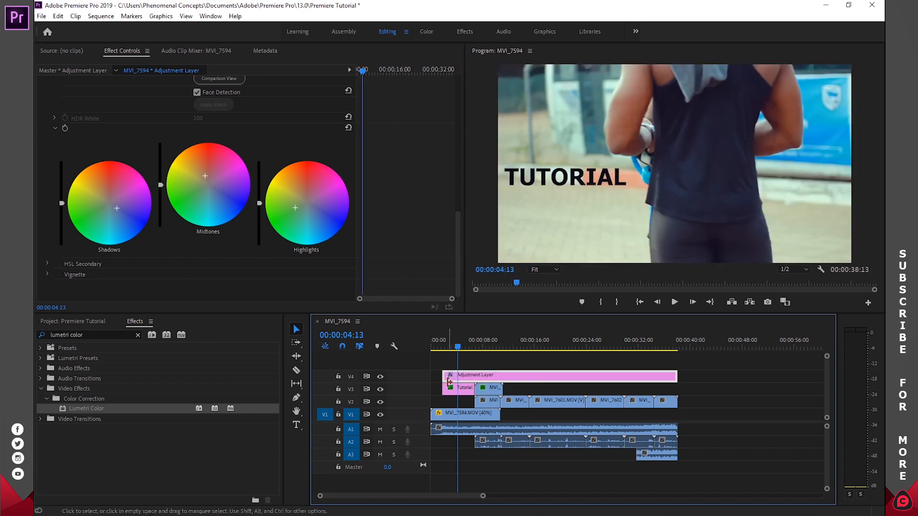
{"action": "left_click_drag", "start_coordinate": [445, 375], "coordinate": [431, 375]}
{"action": "left_click_drag", "start_coordinate": [458, 346], "coordinate": [543, 345]}
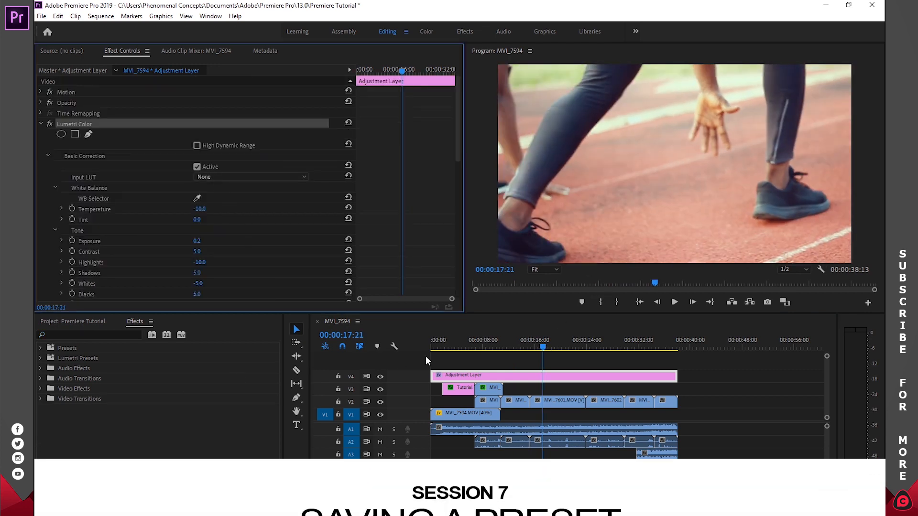
Save the adjustment layer's Lumetri Color effect as a preset named "My preset"
{"action": "left_click", "coordinate": [554, 388]}
{"action": "left_click_drag", "start_coordinate": [537, 351], "coordinate": [534, 351]}
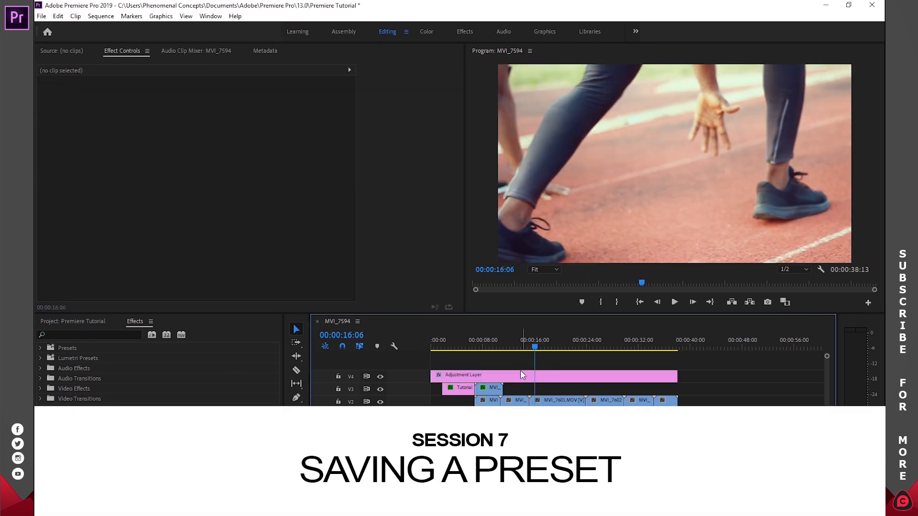
{"action": "left_click", "coordinate": [520, 376]}
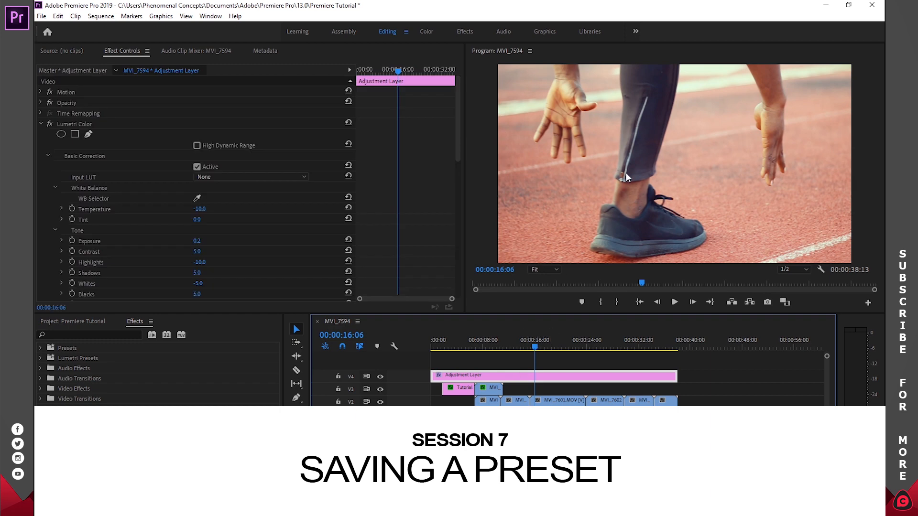
{"action": "left_click", "coordinate": [72, 124]}
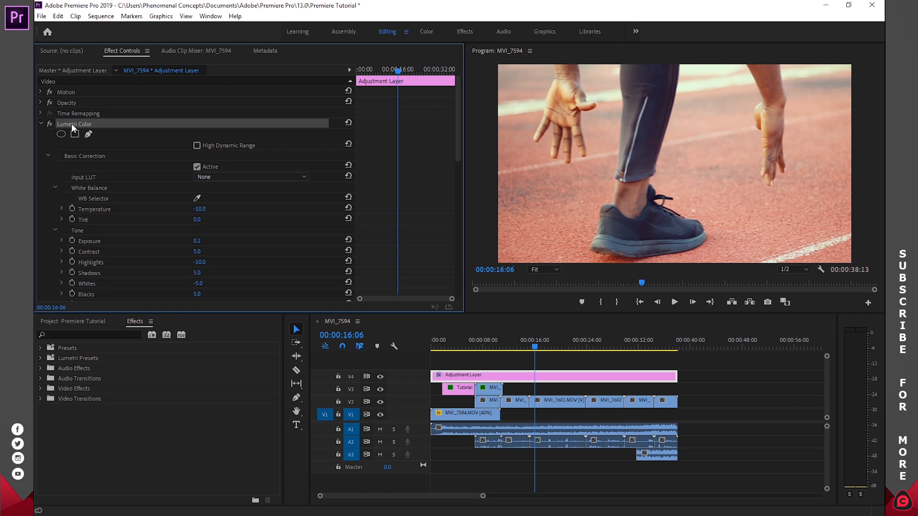
{"action": "right_click", "coordinate": [72, 124]}
{"action": "left_click", "coordinate": [106, 142]}
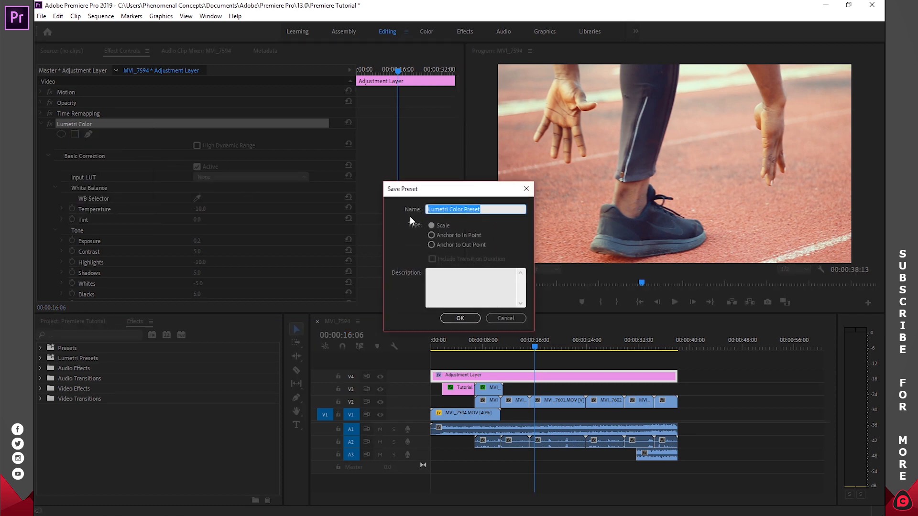
{"action": "type", "text": "My preset"}
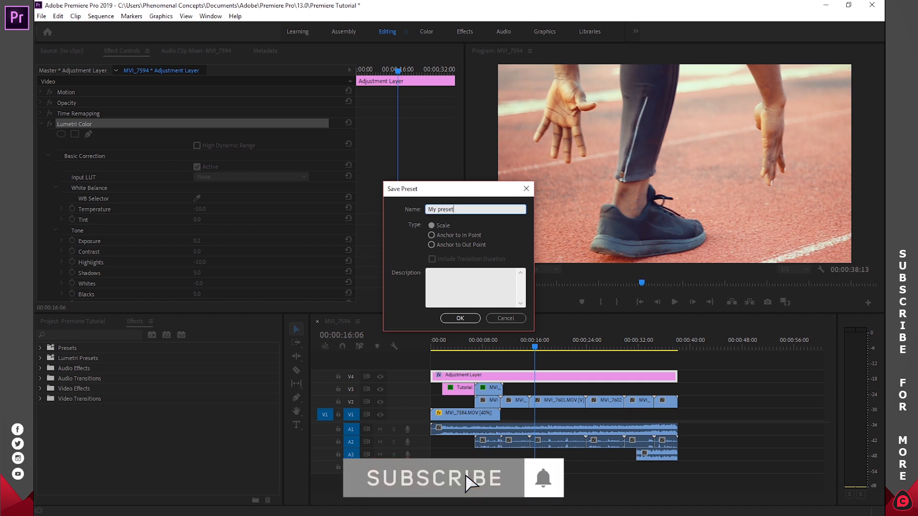
{"action": "left_click", "coordinate": [454, 319]}
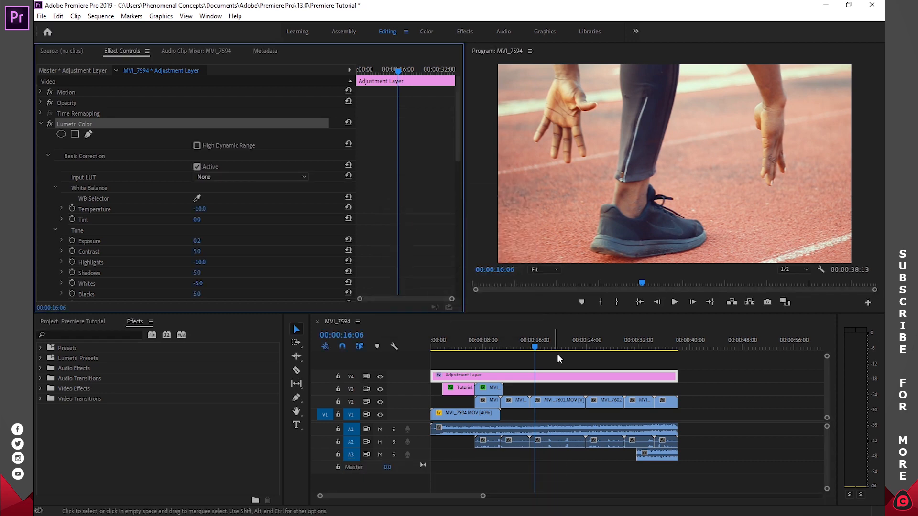
Look up the saved "My preset" in the Presets folder of the effects library, and collapse the folder again
{"action": "left_click", "coordinate": [520, 346]}
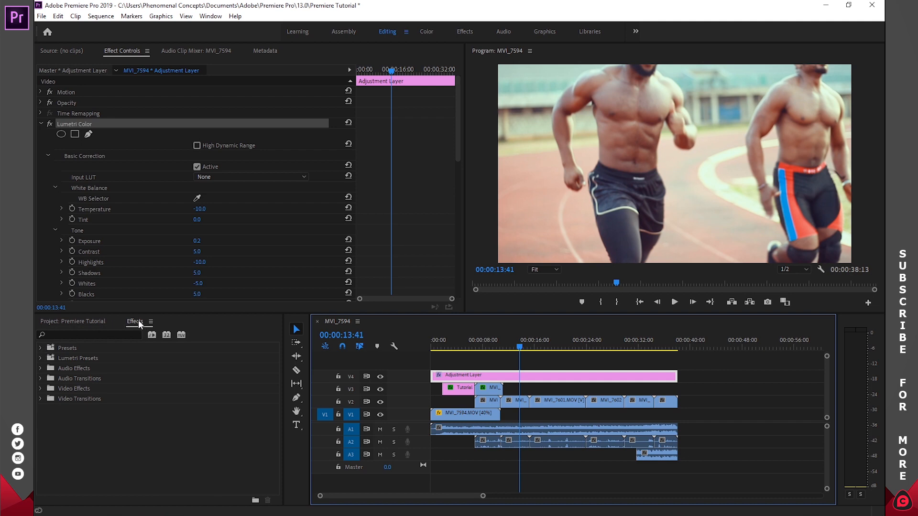
{"action": "left_click", "coordinate": [40, 348]}
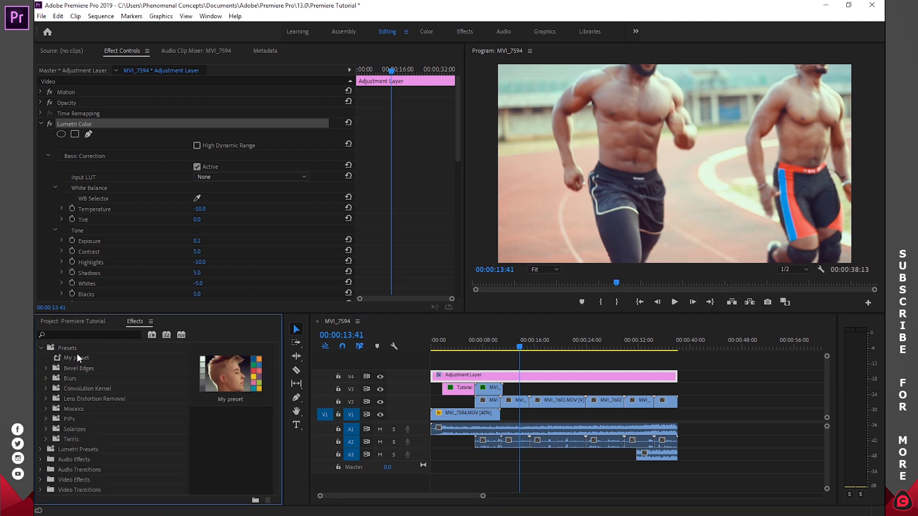
{"action": "left_click", "coordinate": [43, 348]}
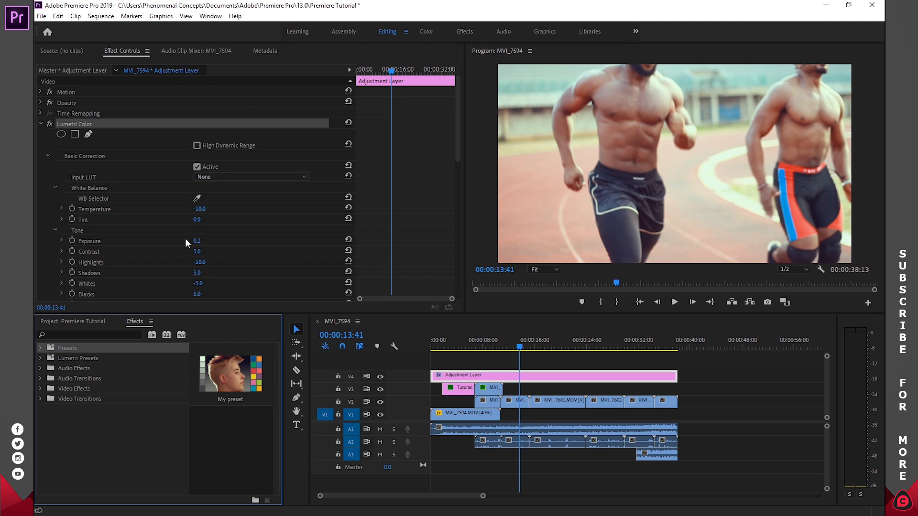
Open the media export settings, enable Match Sequence Settings, and look through the effects, video and audio options
{"action": "left_click", "coordinate": [37, 17]}
{"action": "mouse_move", "coordinate": [90, 314]}
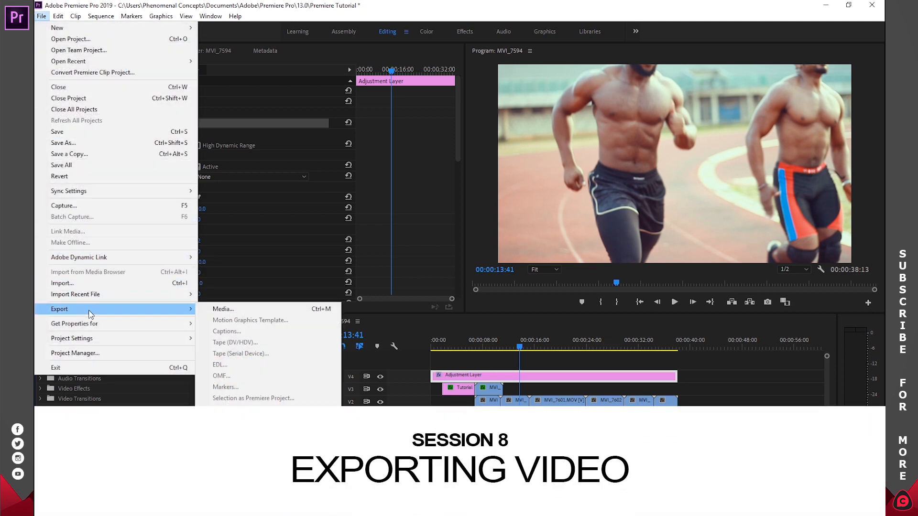
{"action": "left_click", "coordinate": [244, 310]}
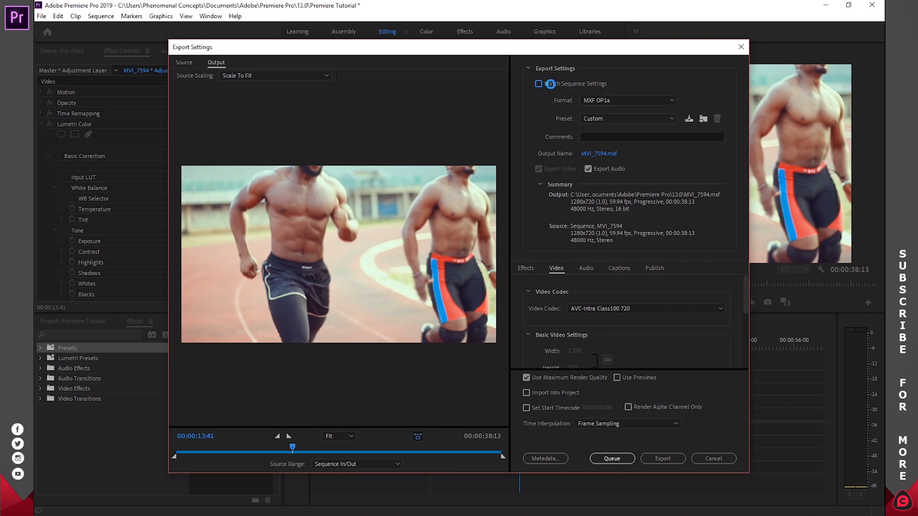
{"action": "left_click", "coordinate": [554, 86]}
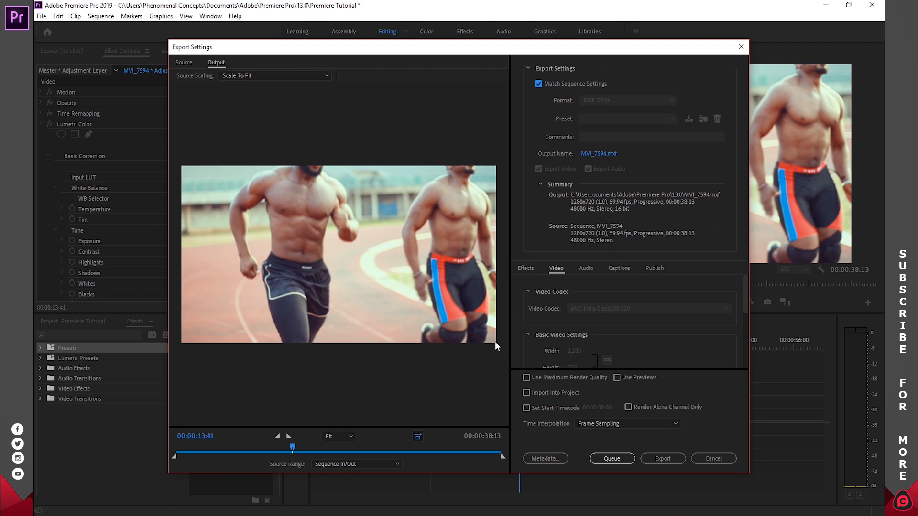
{"action": "left_click", "coordinate": [526, 268]}
{"action": "left_click", "coordinate": [555, 268]}
{"action": "left_click", "coordinate": [583, 268]}
{"action": "left_click", "coordinate": [525, 269]}
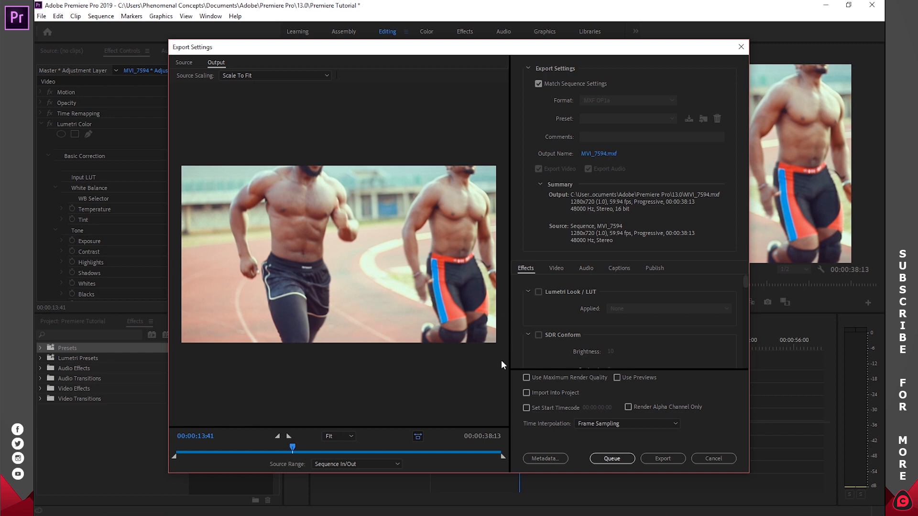
Export the sequence under the file name Tutorial with Use Maximum Render Quality enabled
{"action": "left_click", "coordinate": [602, 154]}
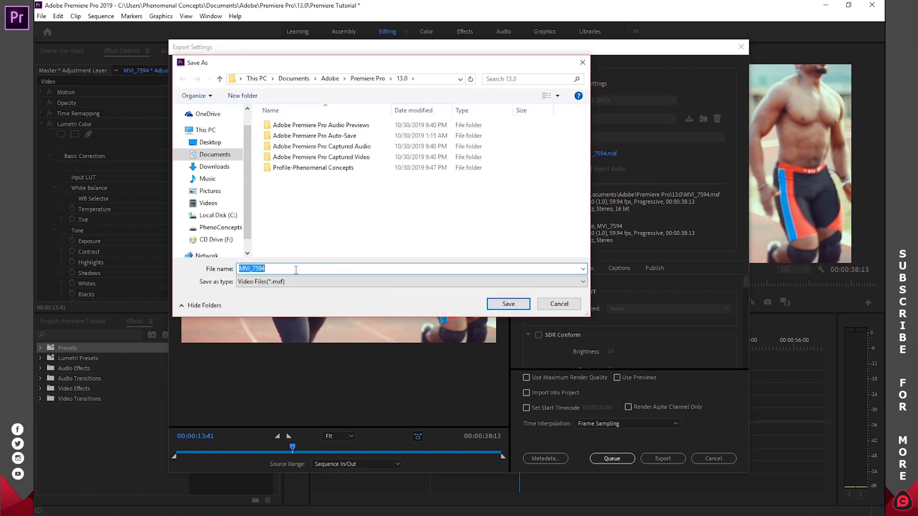
{"action": "type", "text": "Tutorial"}
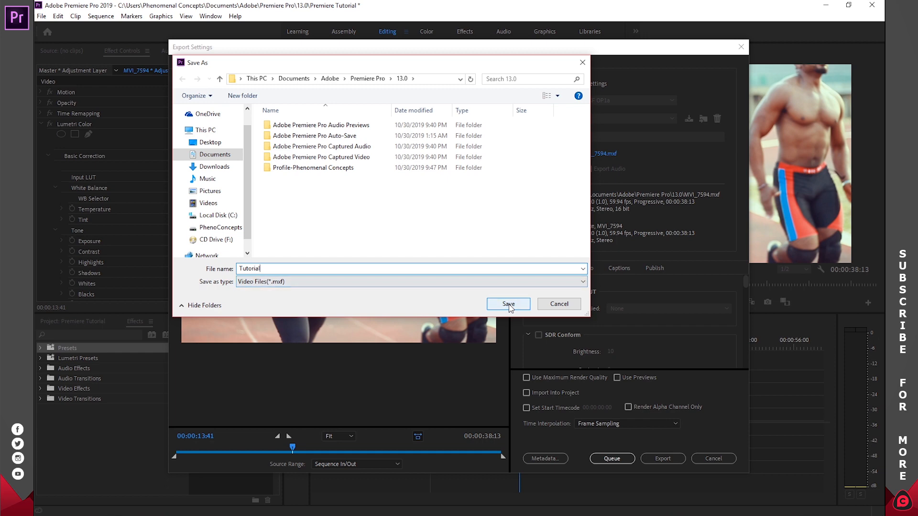
{"action": "left_click", "coordinate": [508, 305]}
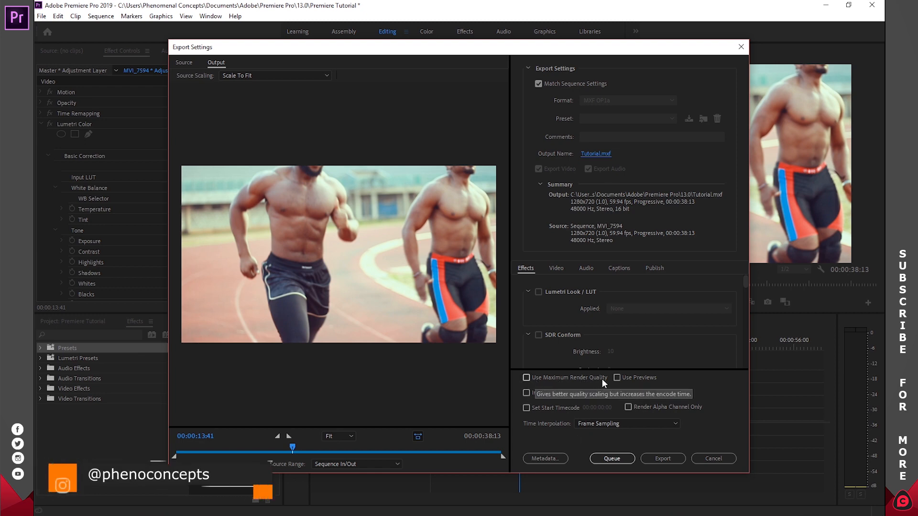
{"action": "left_click", "coordinate": [544, 377]}
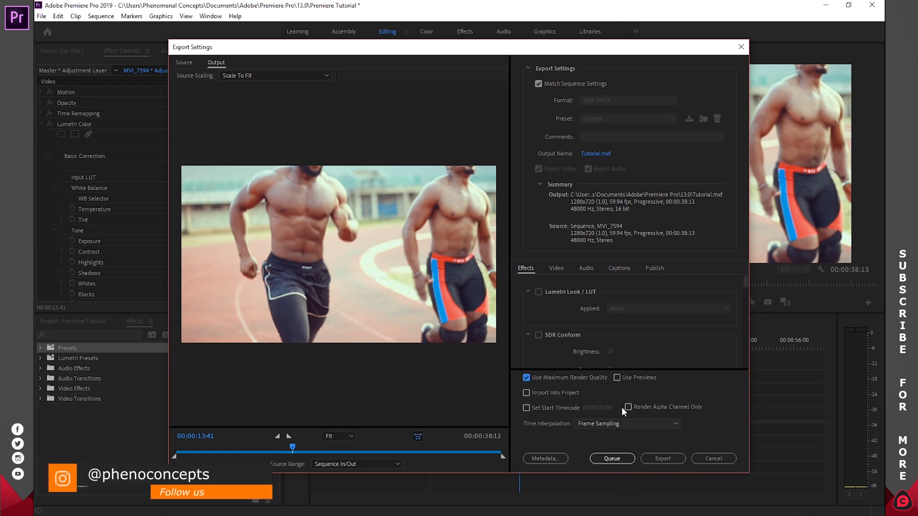
{"action": "left_click", "coordinate": [663, 457]}
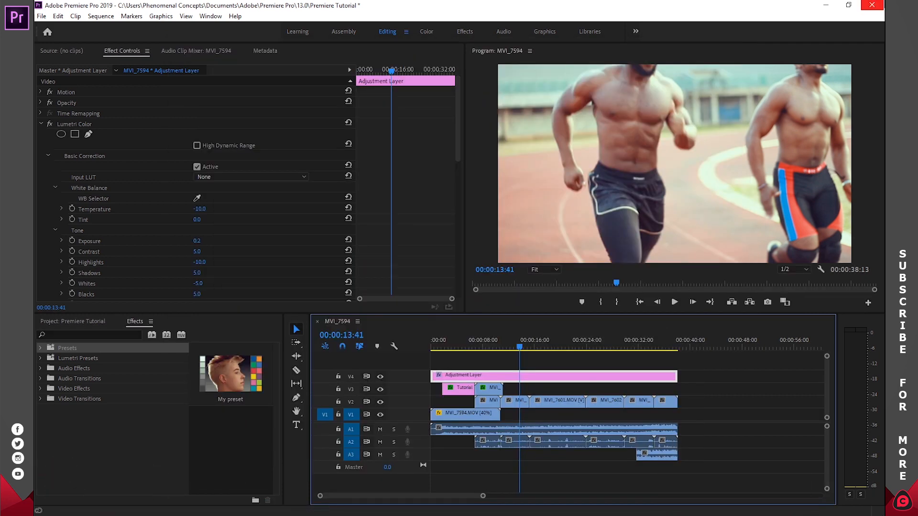
Close Premiere Pro and save the project changes
{"action": "left_click", "coordinate": [871, 4]}
{"action": "left_click", "coordinate": [419, 270]}
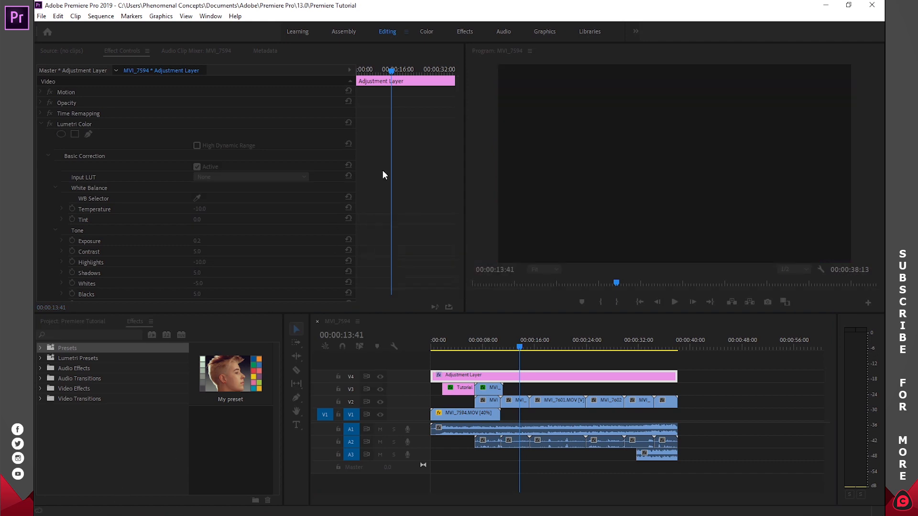
Switch to File Explorer and locate the exported Tutorial video in Documents > Adobe > Premiere Pro > 13.0
{"action": "key", "text": "super+e"}
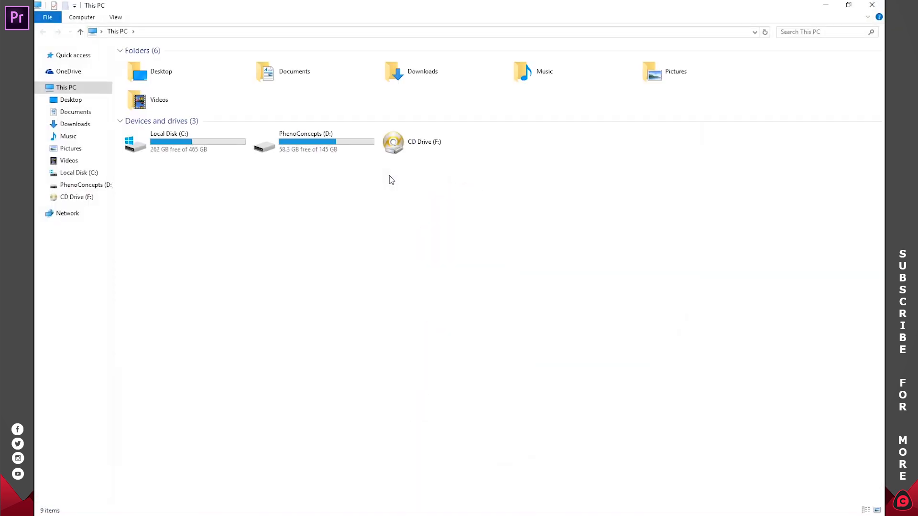
{"action": "double_click", "coordinate": [296, 89]}
{"action": "double_click", "coordinate": [141, 62]}
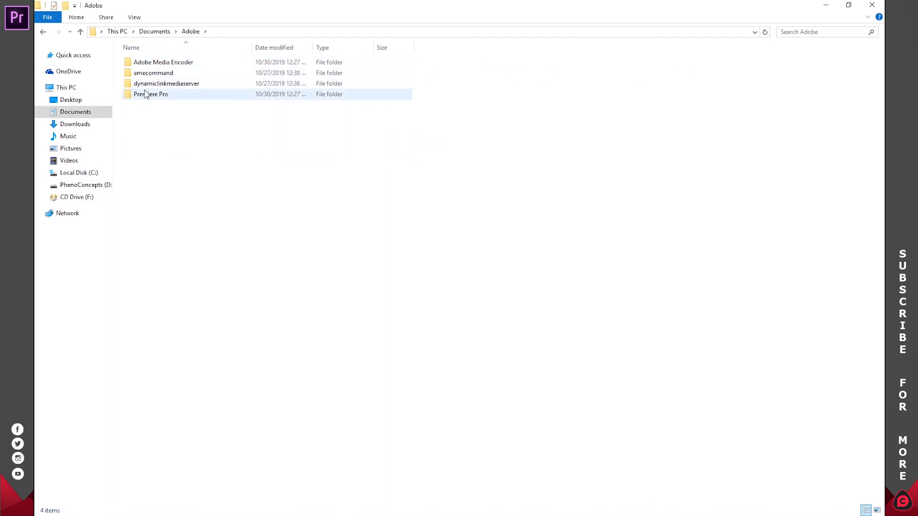
{"action": "double_click", "coordinate": [145, 91]}
{"action": "double_click", "coordinate": [146, 63]}
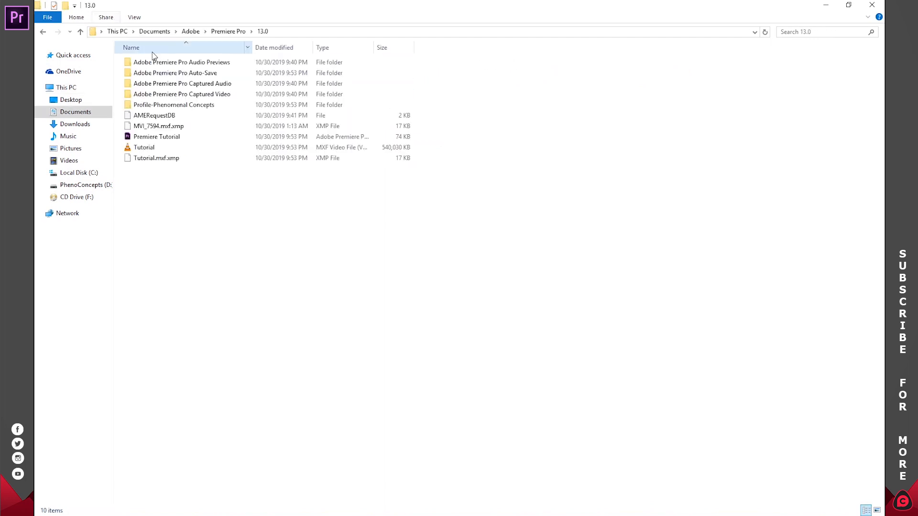
{"action": "left_click", "coordinate": [143, 147]}
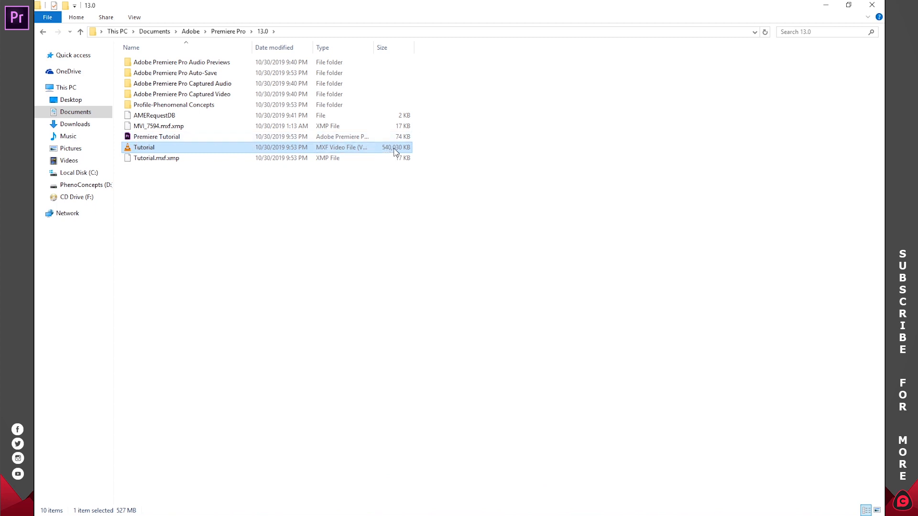
{"action": "left_click", "coordinate": [370, 238]}
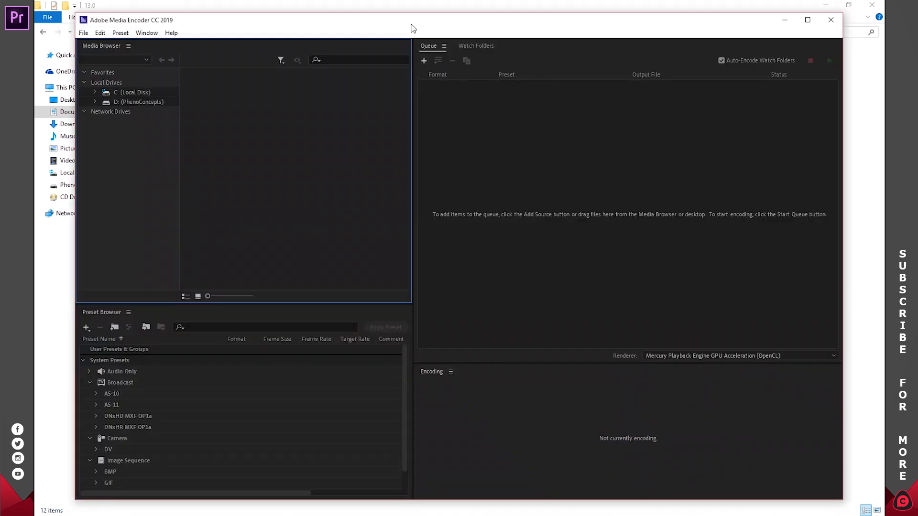
Try to add the Premiere Tutorial project from its folder to the Adobe Media Encoder queue
{"action": "left_click", "coordinate": [377, 6]}
{"action": "left_click_drag", "start_coordinate": [144, 161], "coordinate": [542, 202]}
{"action": "key", "text": "alt+Tab"}
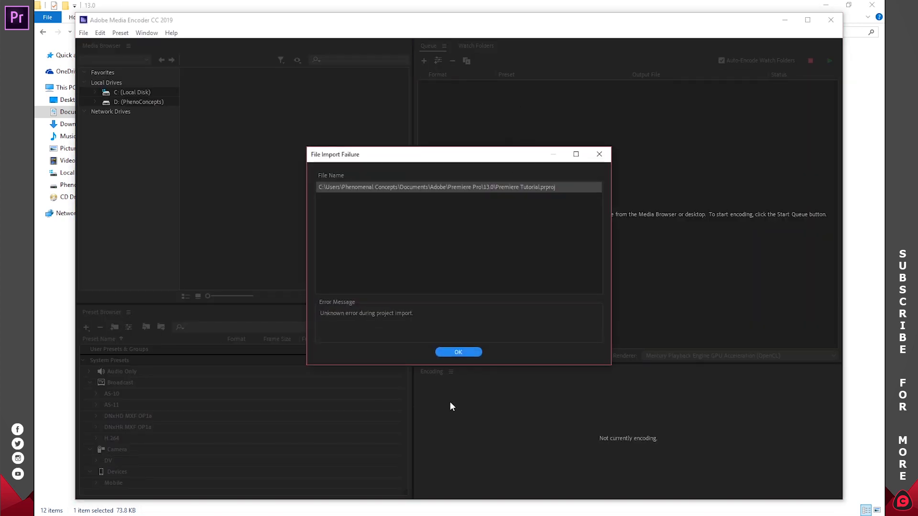
{"action": "left_click", "coordinate": [457, 353]}
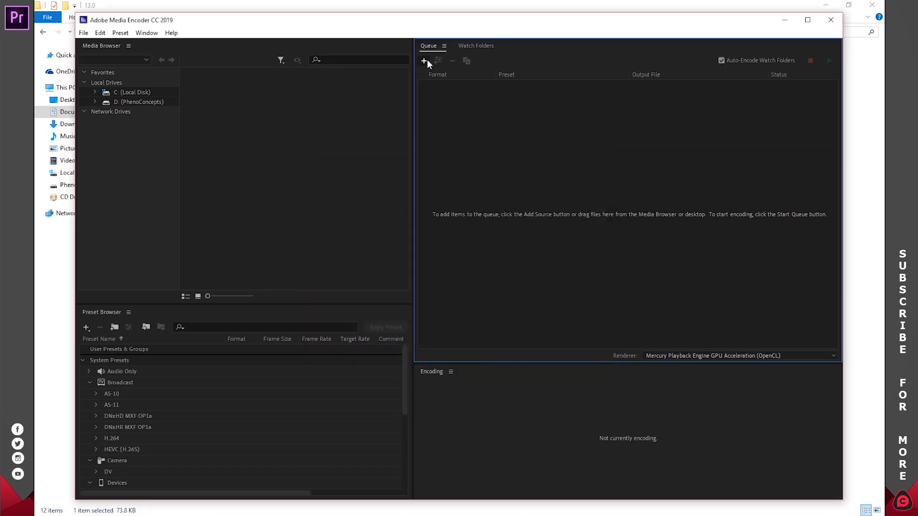
Try to add the Premiere Tutorial project as a queue source by browsing to the Adobe > Premiere Pro > 13.0 folder
{"action": "left_click", "coordinate": [426, 60]}
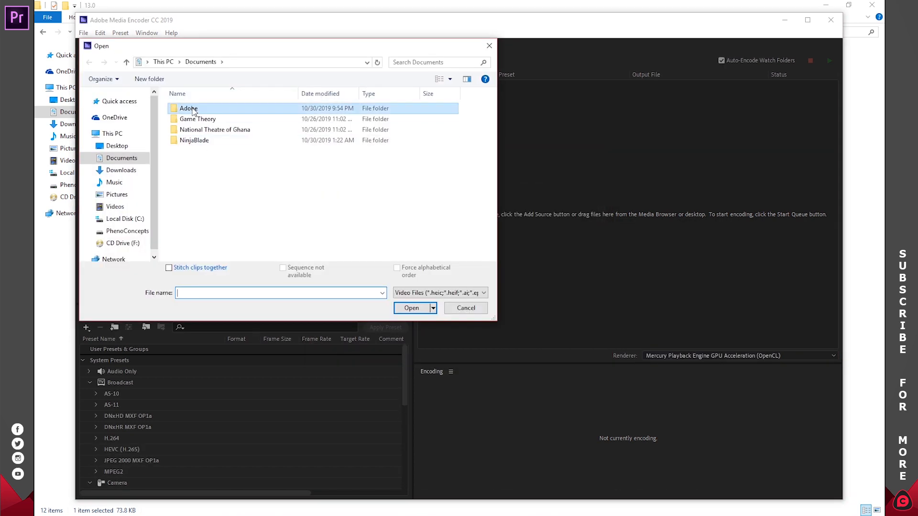
{"action": "double_click", "coordinate": [192, 108]}
{"action": "double_click", "coordinate": [200, 152]}
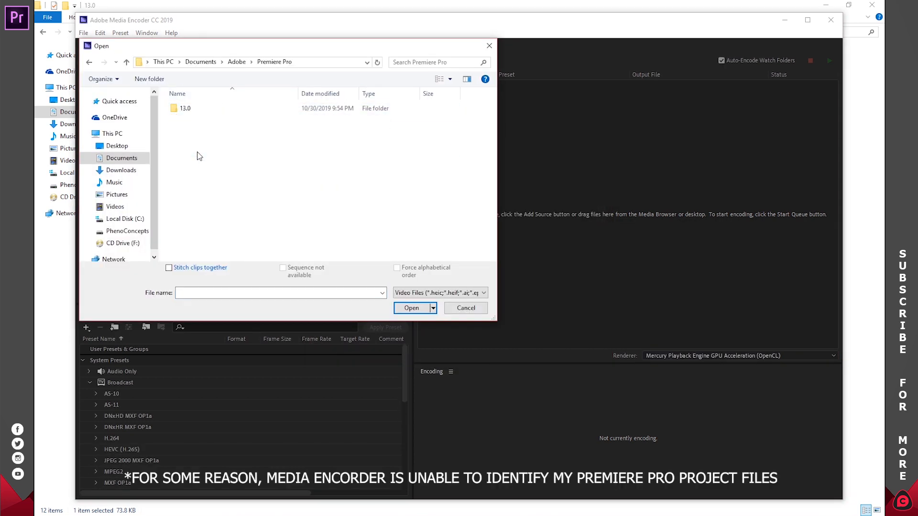
{"action": "double_click", "coordinate": [189, 108]}
{"action": "left_click", "coordinate": [201, 172]}
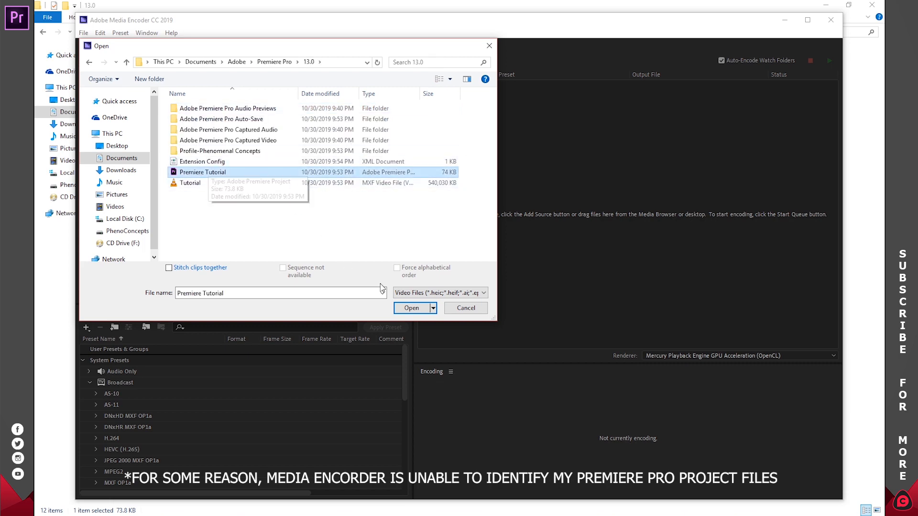
{"action": "left_click", "coordinate": [404, 309]}
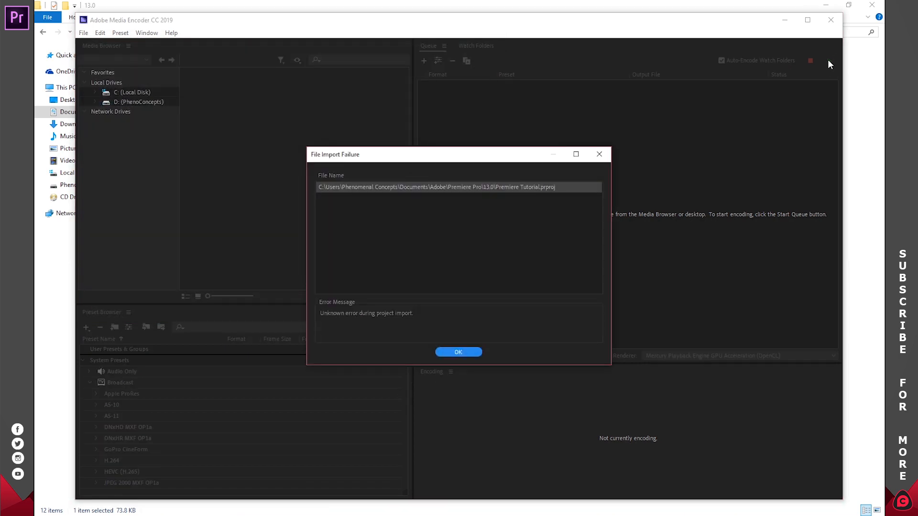
{"action": "left_click", "coordinate": [474, 352]}
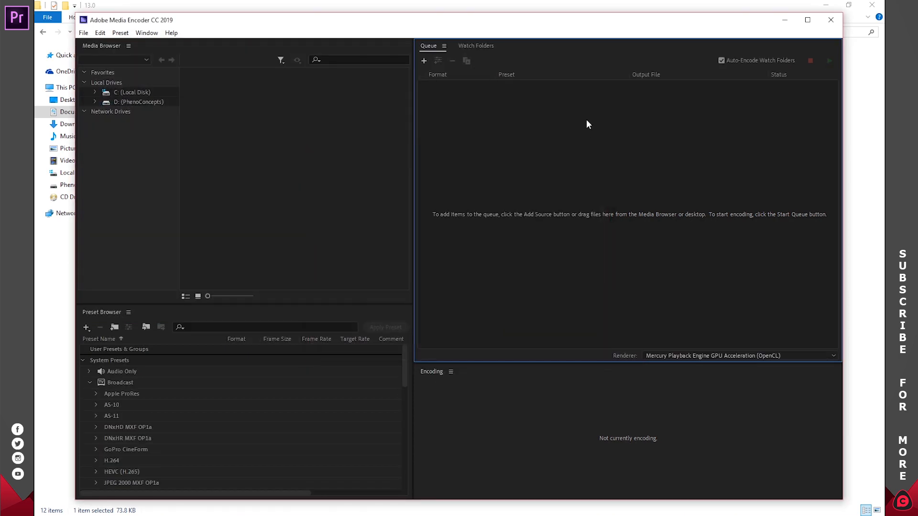
Add the exported Tutorial.mxf video from the 13.0 folder to the Media Encoder queue and start encoding it
{"action": "left_click", "coordinate": [284, 5]}
{"action": "left_click_drag", "start_coordinate": [144, 169], "coordinate": [306, 447]}
{"action": "left_click_drag", "start_coordinate": [487, 300], "coordinate": [488, 299]}
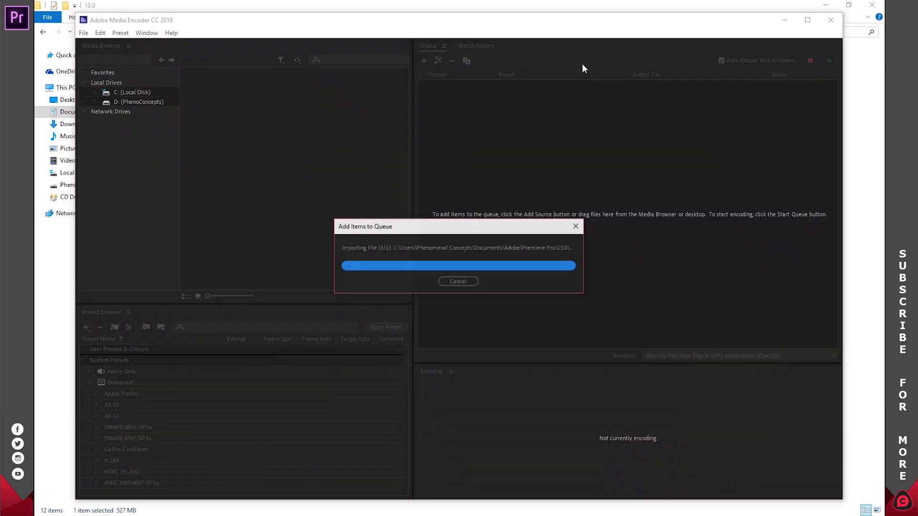
{"action": "left_click", "coordinate": [826, 60]}
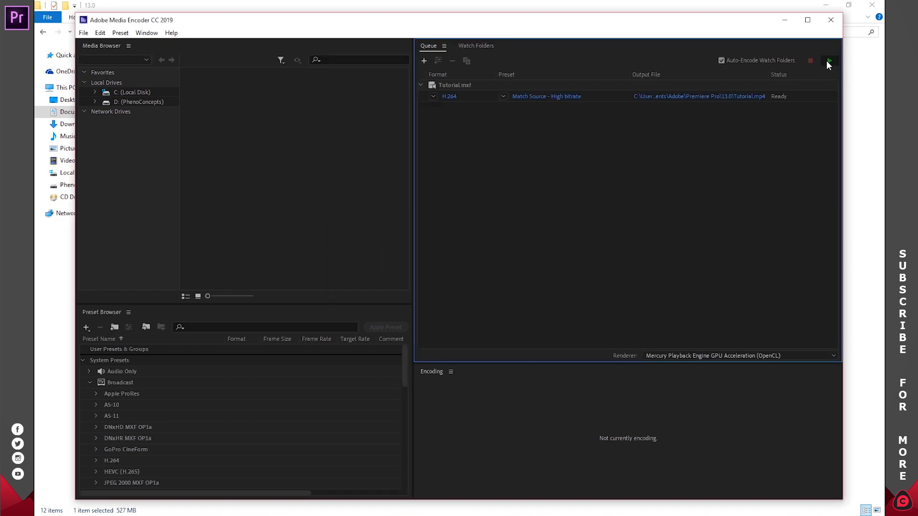